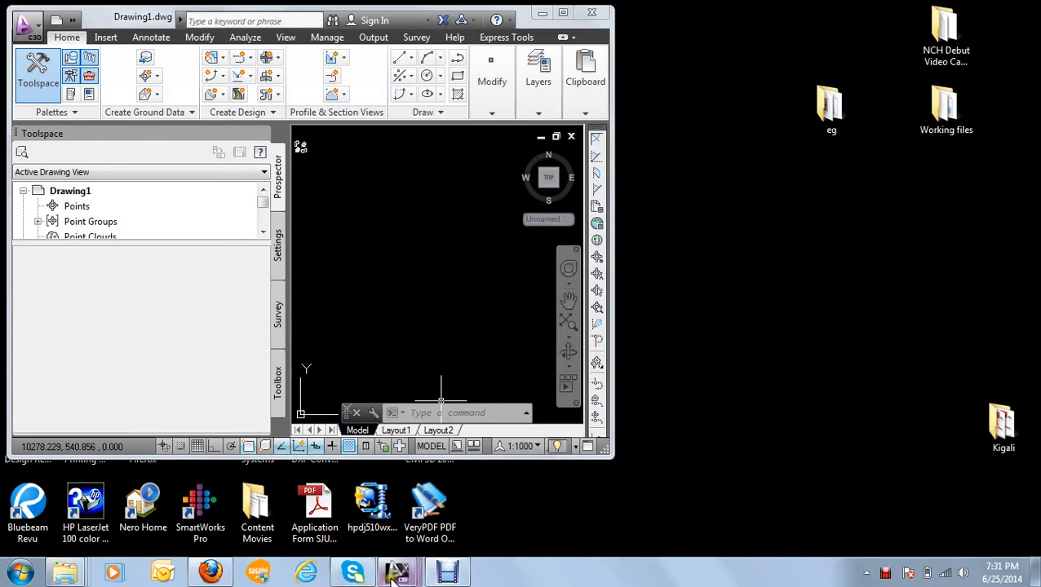
# Step: Switch to the Profile.dwg drawing in AutoCAD Civil 3D and maximize the program window
pyautogui.click(396, 575)
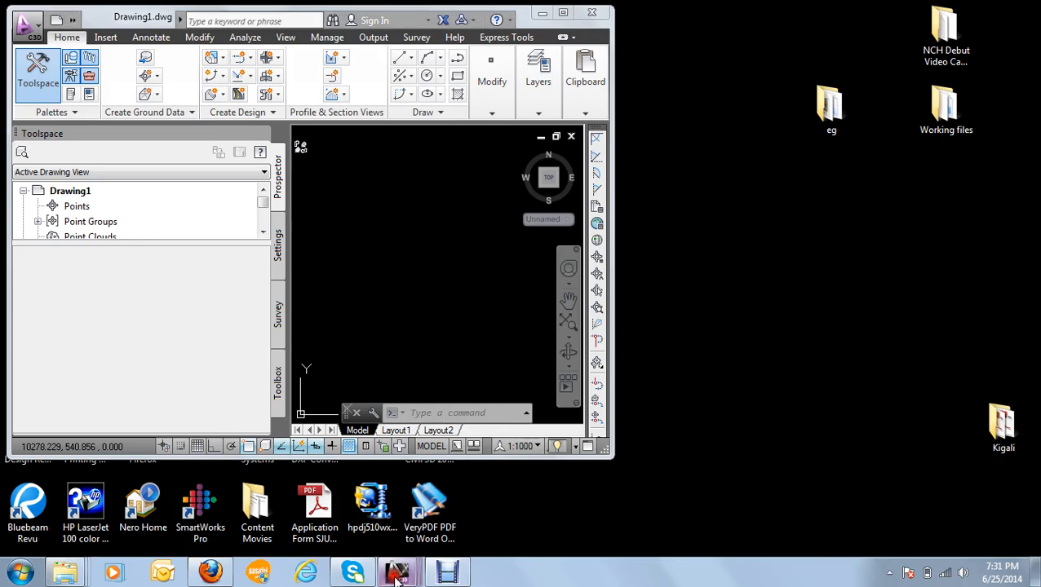
pyautogui.click(425, 502)
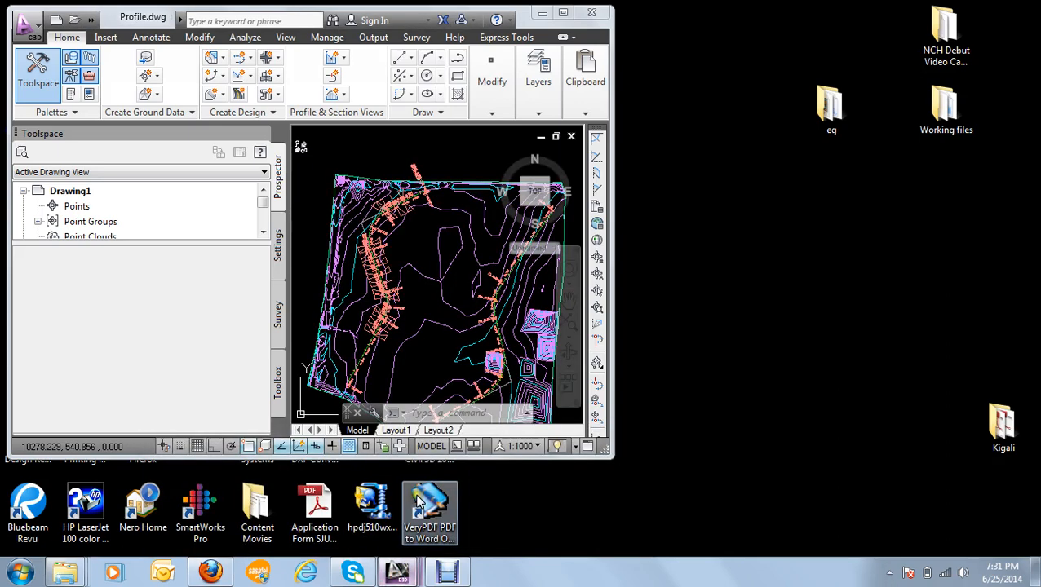
pyautogui.click(563, 12)
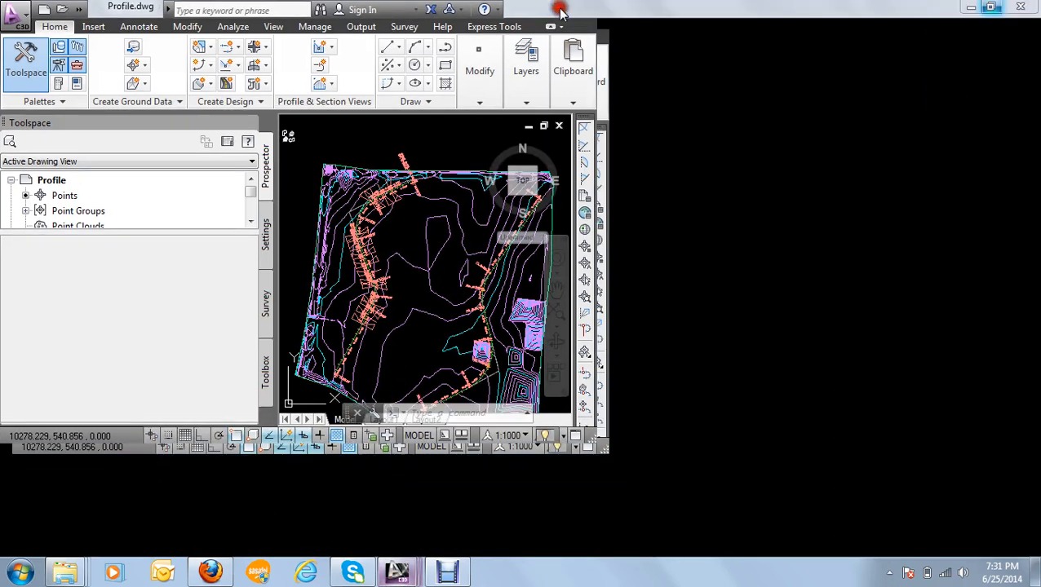
# Step: Examine the site plan with its surface contours and alignments, and the existing profile view beside it
pyautogui.scroll(6, 664, 356)
pyautogui.scroll(-6, 440, 342)
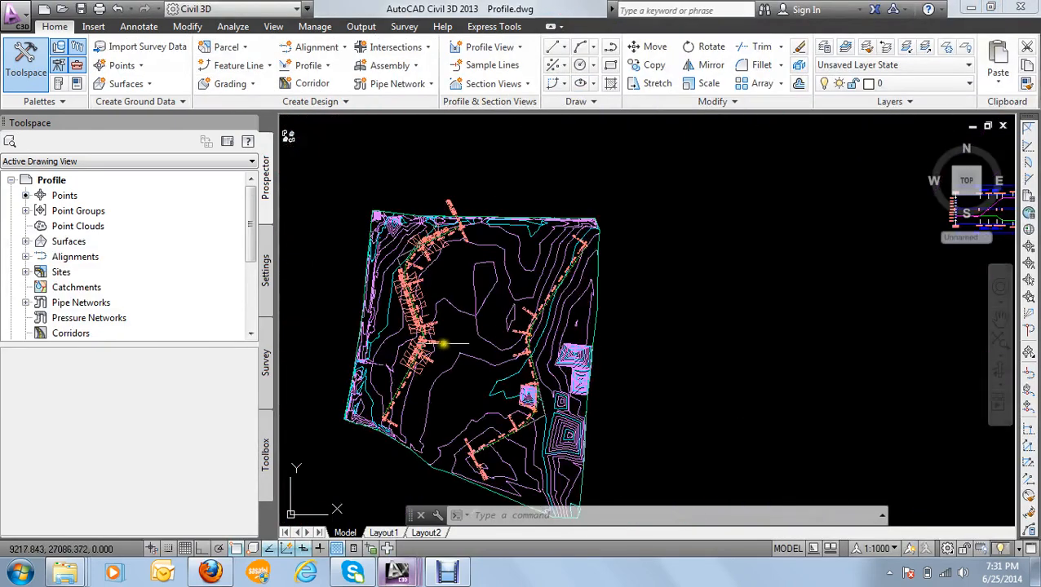
pyautogui.scroll(-2, 451, 310)
pyautogui.moveTo(448, 254)
pyautogui.mouseDown(button='middle')
pyautogui.moveTo(479, 185)
pyautogui.moveTo(497, 241)
pyautogui.moveTo(530, 269)
pyautogui.mouseUp(button='middle')
pyautogui.scroll(2, 476, 191)
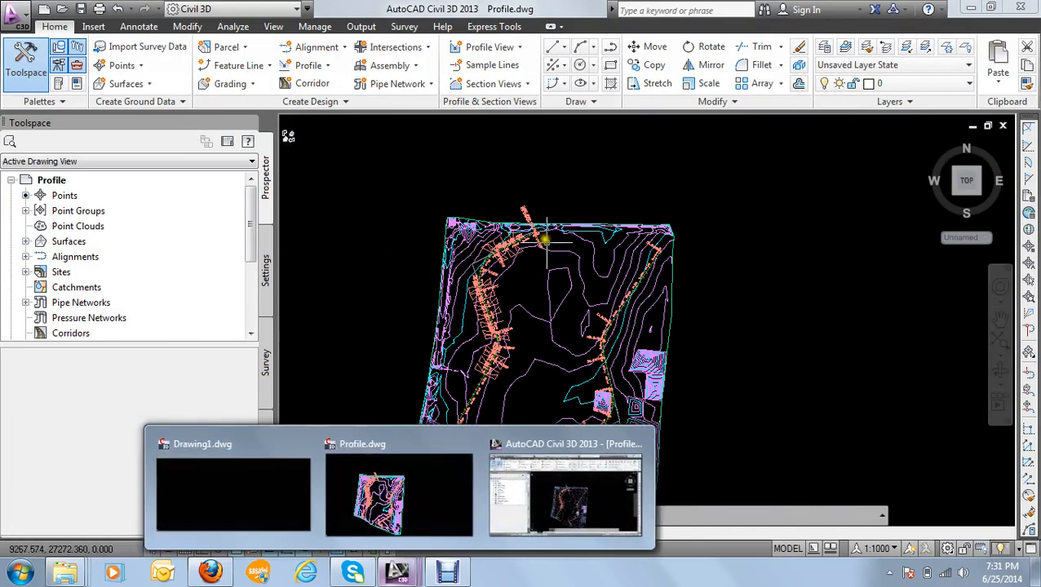
pyautogui.scroll(-2, 558, 184)
pyautogui.scroll(-4, 558, 184)
pyautogui.scroll(6, 583, 156)
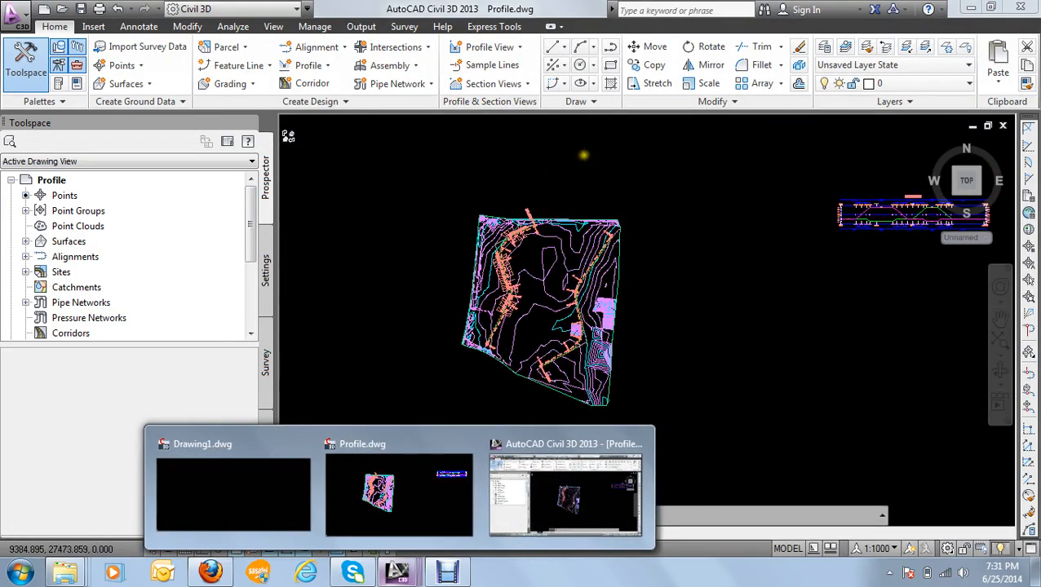
pyautogui.click(395, 443)
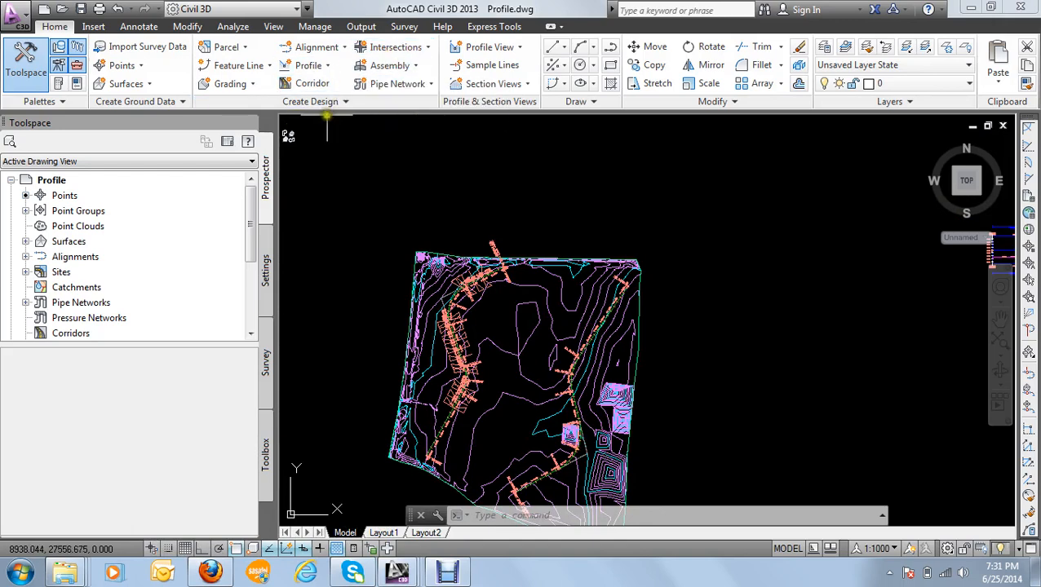
# Step: Start creating a surface profile and choose Alignment - 1 as the alignment to sample
pyautogui.click(329, 67)
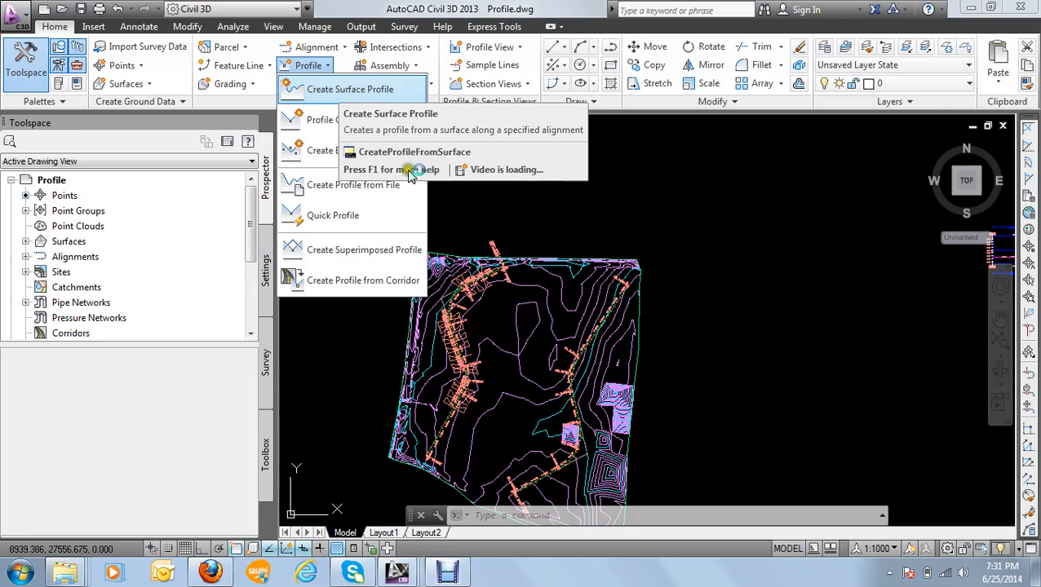
pyautogui.click(352, 153)
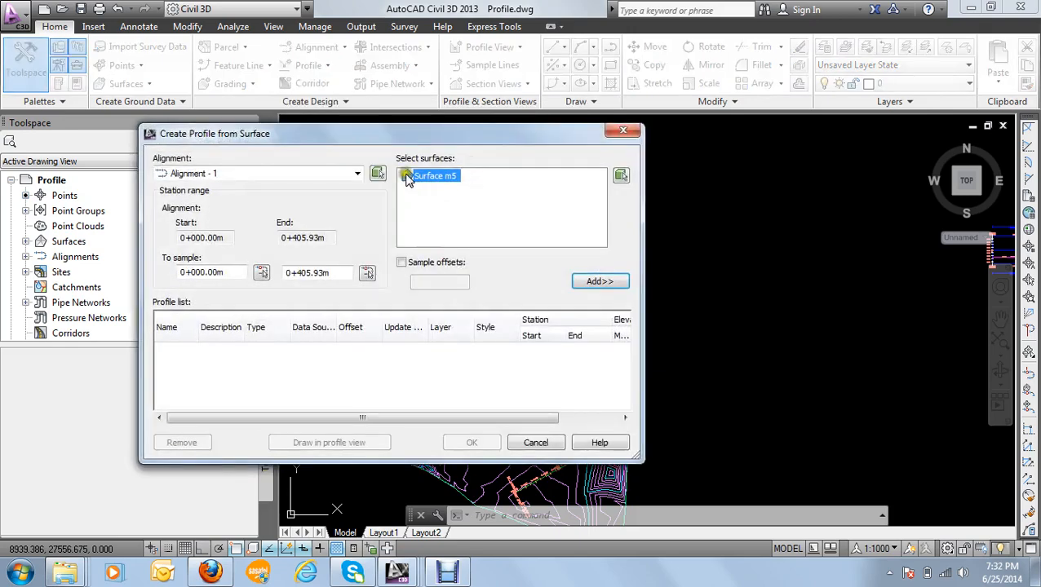
pyautogui.moveTo(375, 133); pyautogui.dragTo(408, 72)
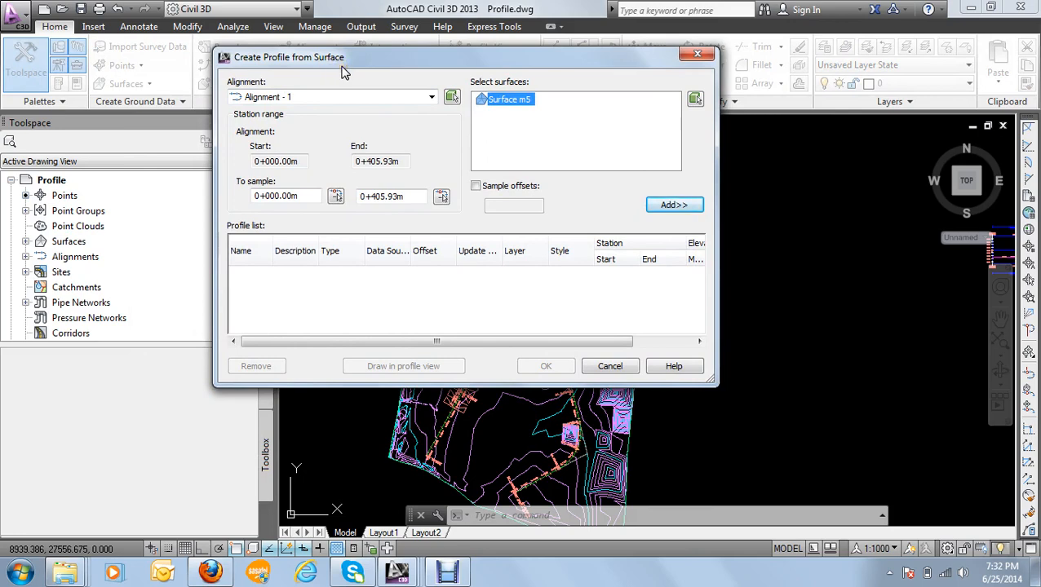
pyautogui.click(343, 98)
pyautogui.click(343, 98)
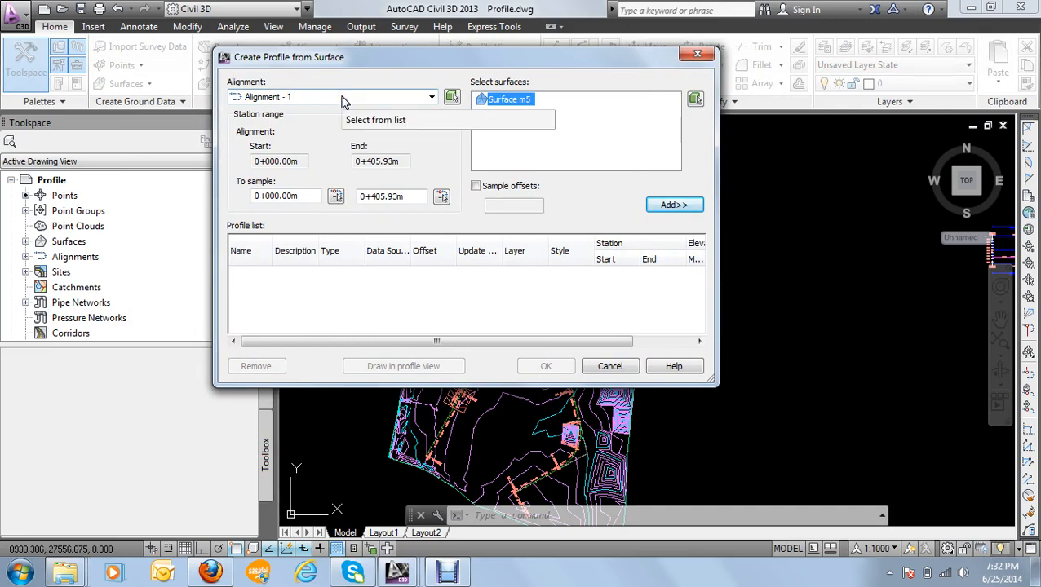
pyautogui.click(337, 97)
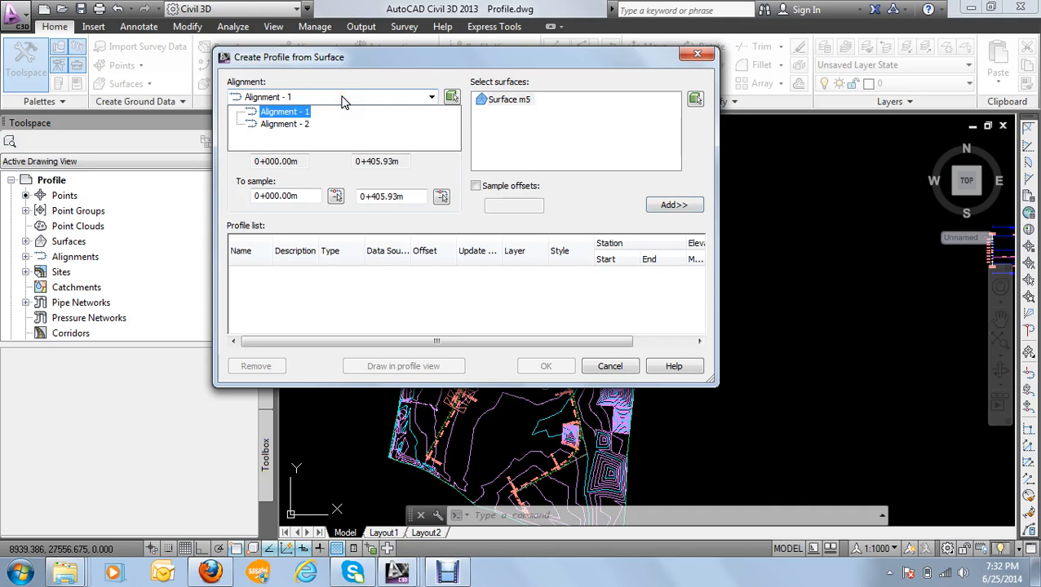
pyautogui.click(341, 96)
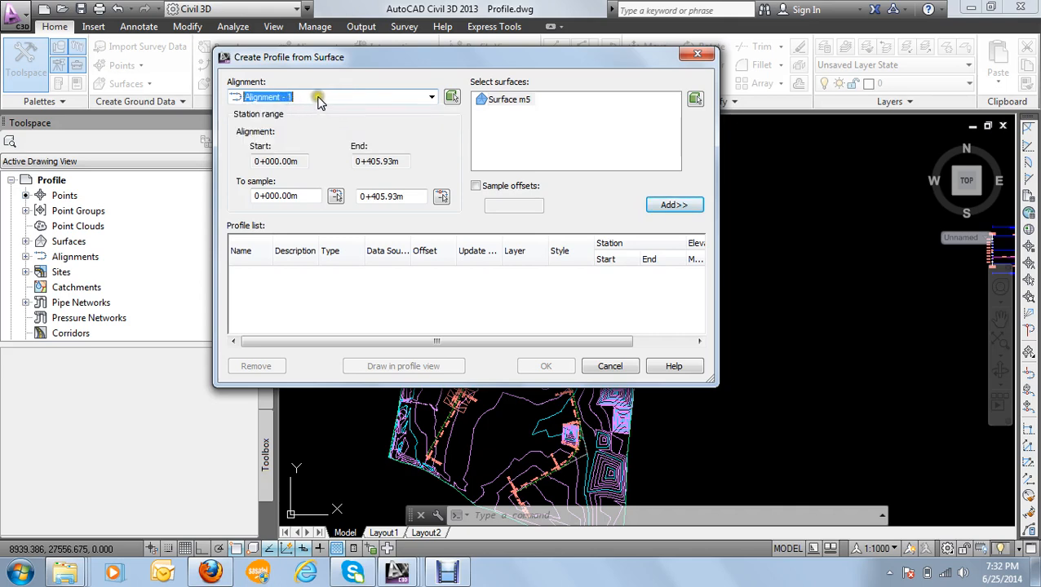
# Step: Add Surface m5 to the profile list and continue to drawing that profile in a profile view
pyautogui.click(519, 101)
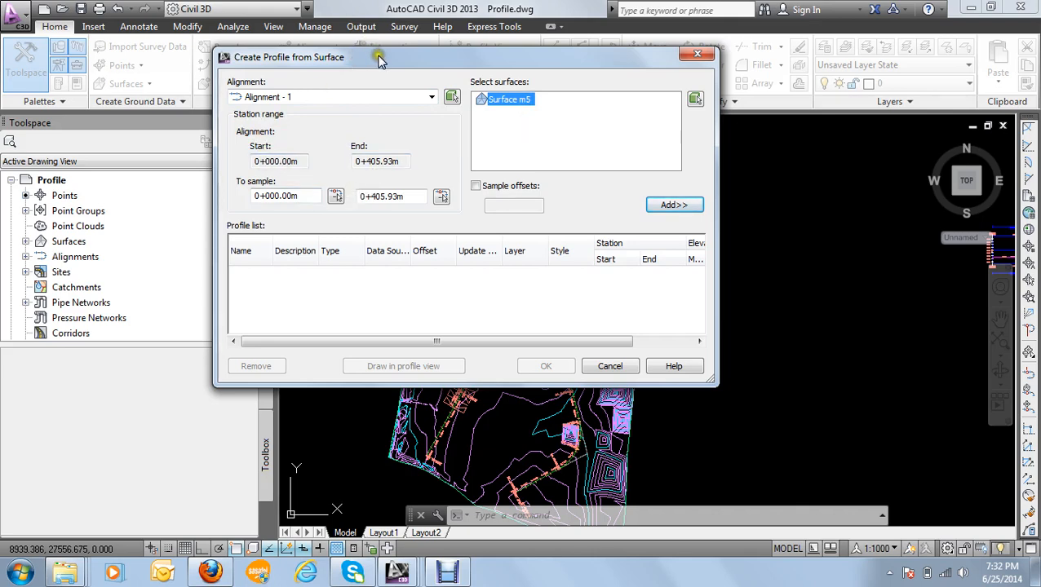
pyautogui.moveTo(379, 61); pyautogui.dragTo(370, 43)
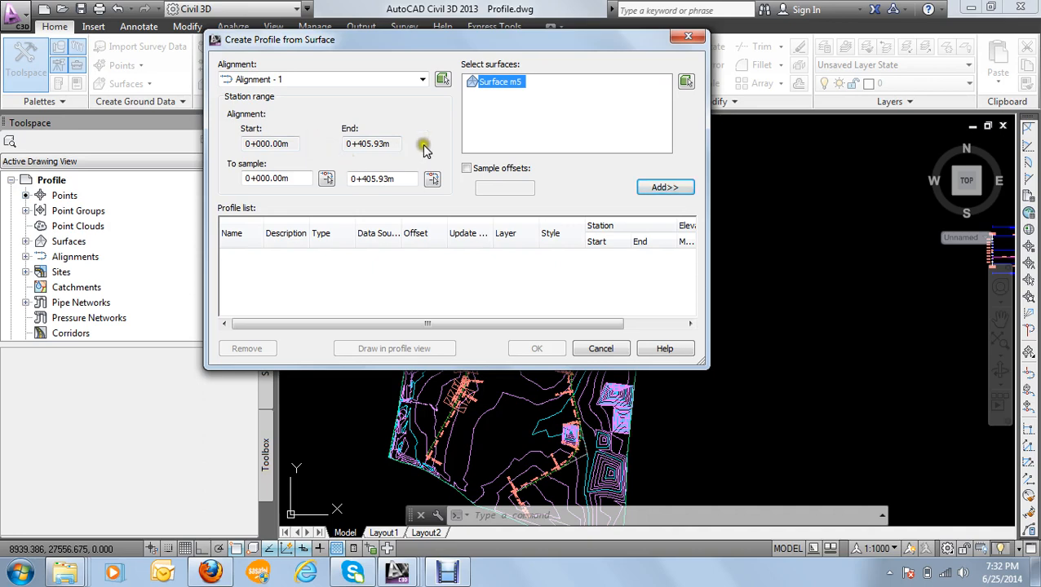
pyautogui.click(662, 188)
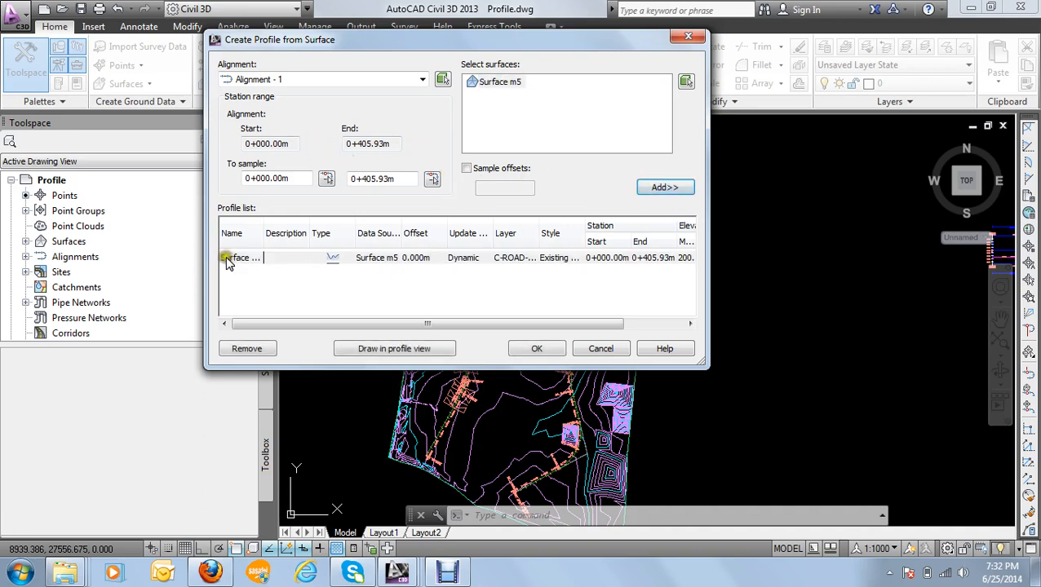
pyautogui.click(229, 260)
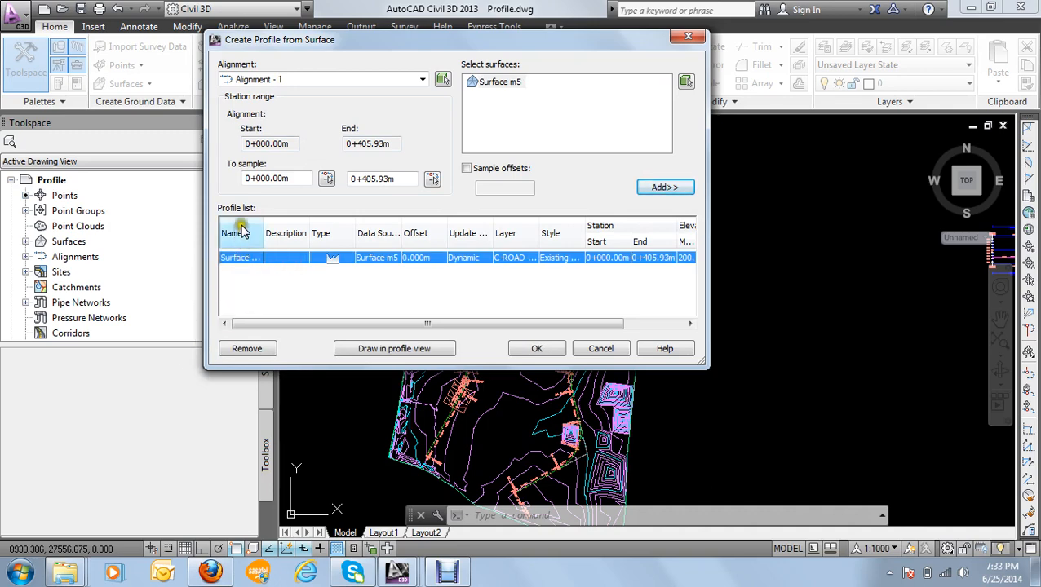
pyautogui.click(396, 351)
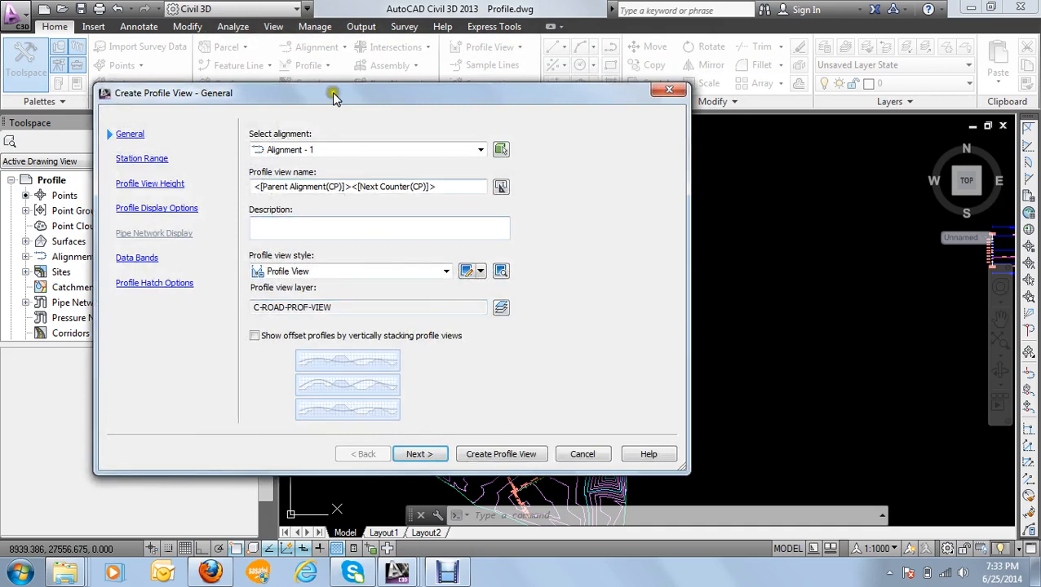
# Step: Name the new profile view "Profile 1" and leave its description empty
pyautogui.moveTo(332, 92); pyautogui.dragTo(411, 68)
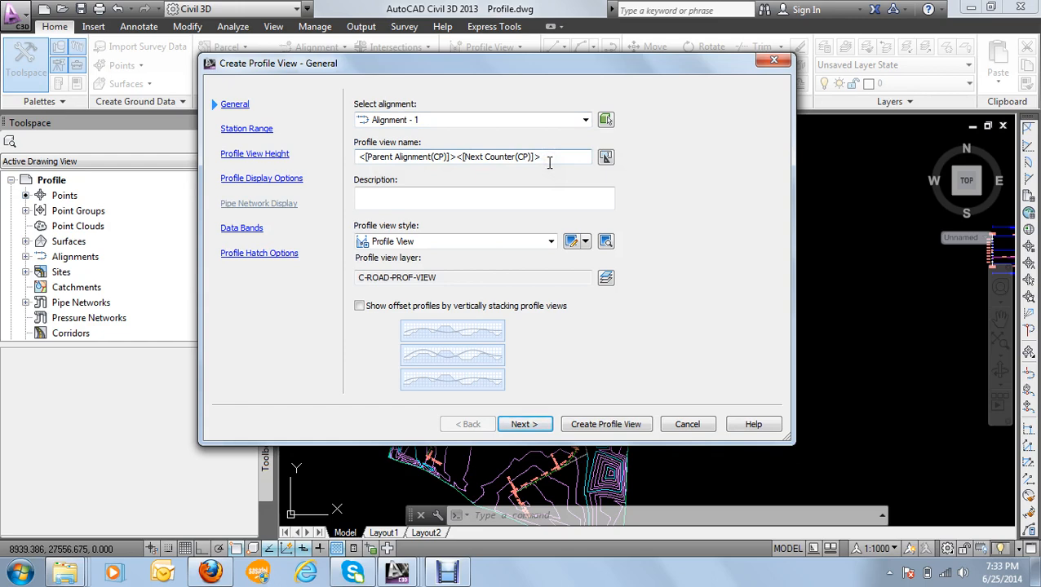
pyautogui.moveTo(548, 159); pyautogui.dragTo(280, 161)
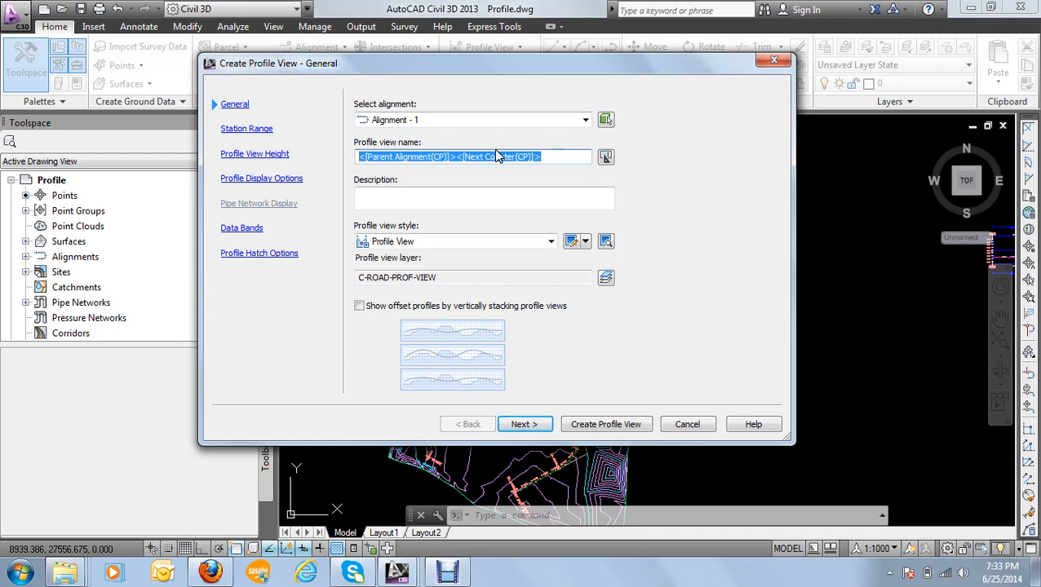
pyautogui.write('Profile 1')
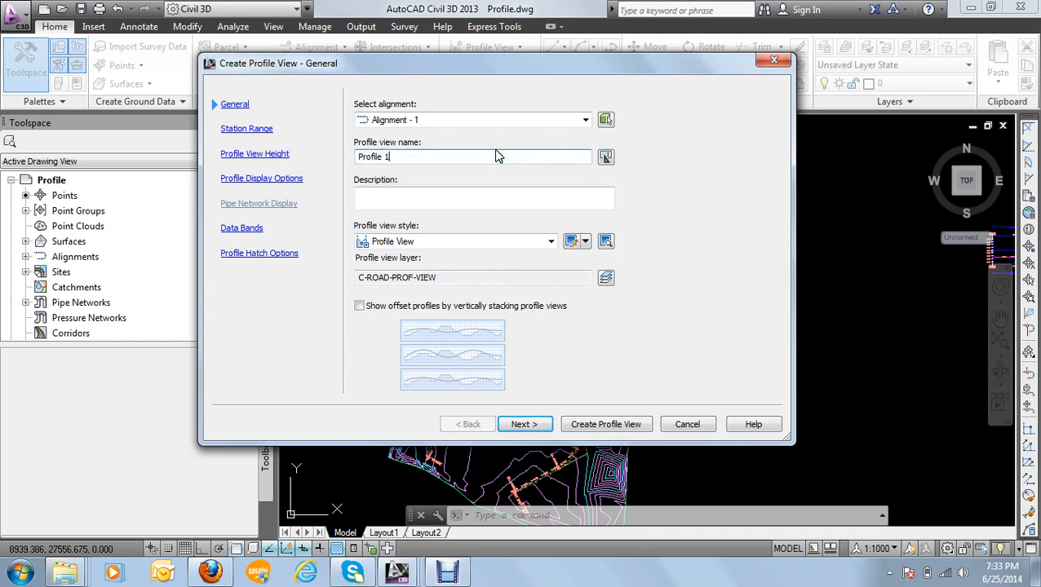
pyautogui.click(468, 198)
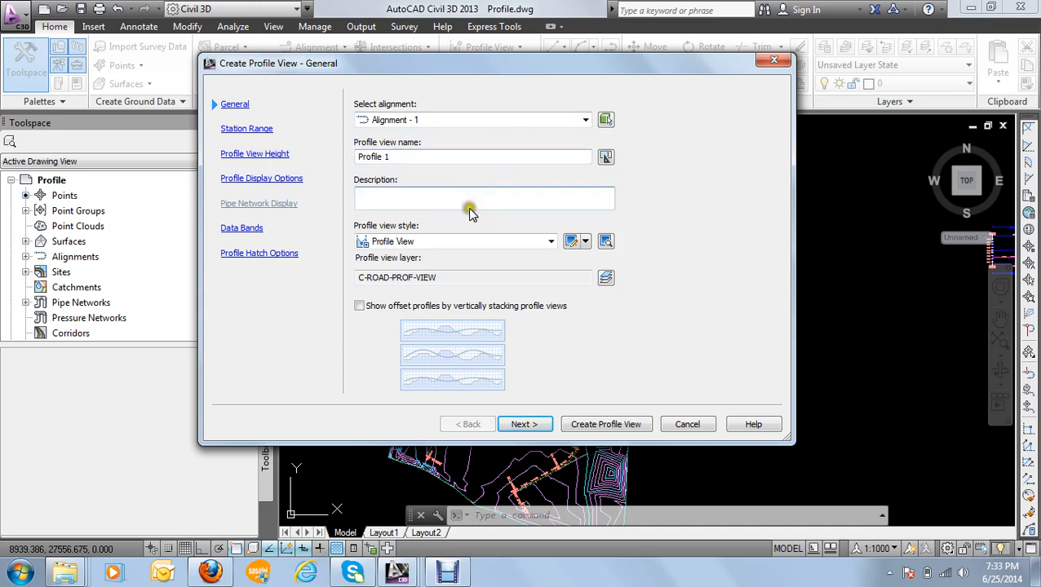
# Step: Review the available profile view styles, choose the Profile View style, and continue to the station range settings
pyautogui.click(437, 243)
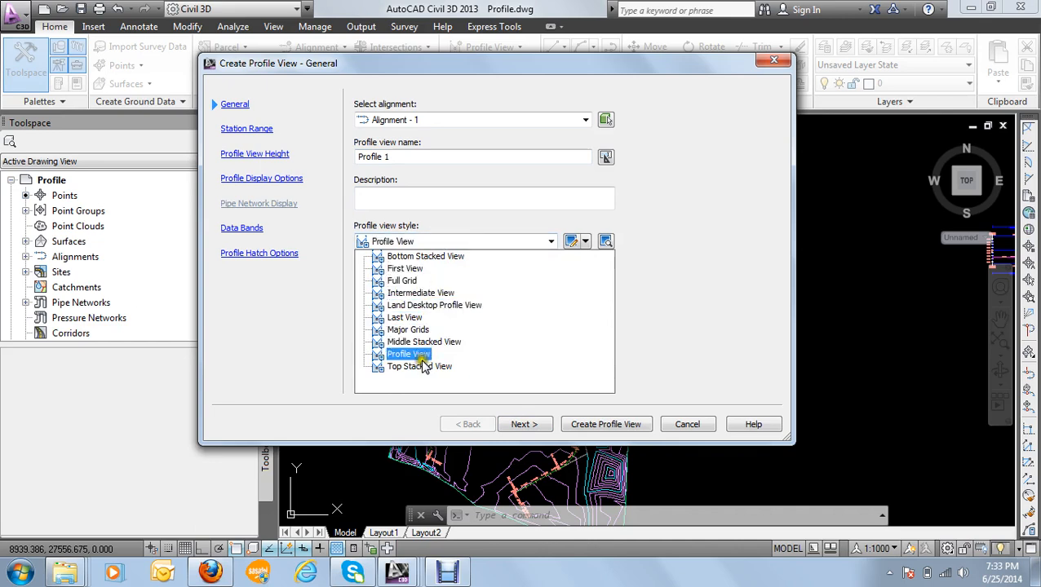
pyautogui.click(424, 279)
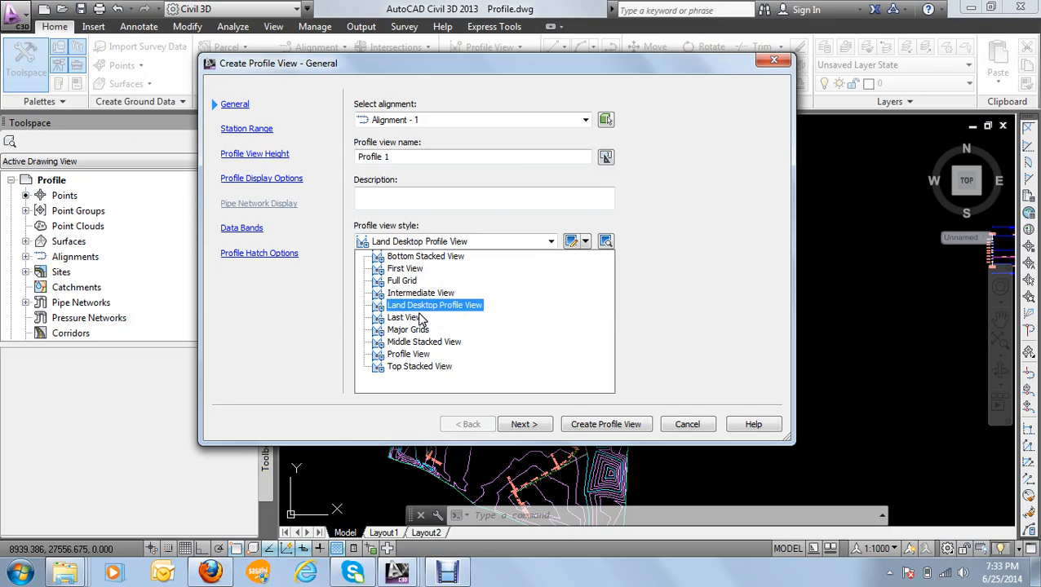
pyautogui.click(465, 309)
pyautogui.click(542, 341)
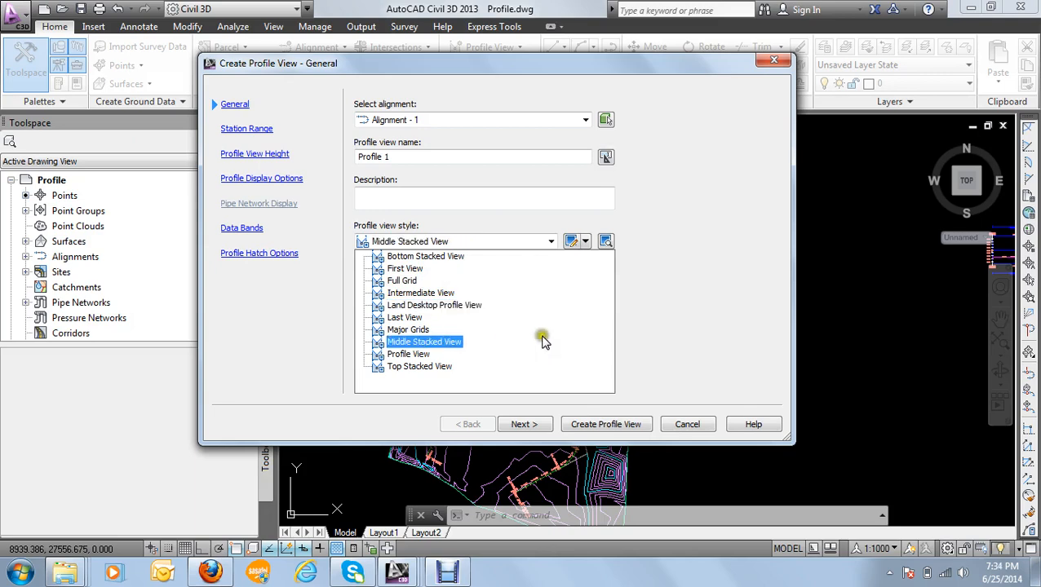
pyautogui.click(493, 294)
pyautogui.click(425, 343)
pyautogui.click(414, 354)
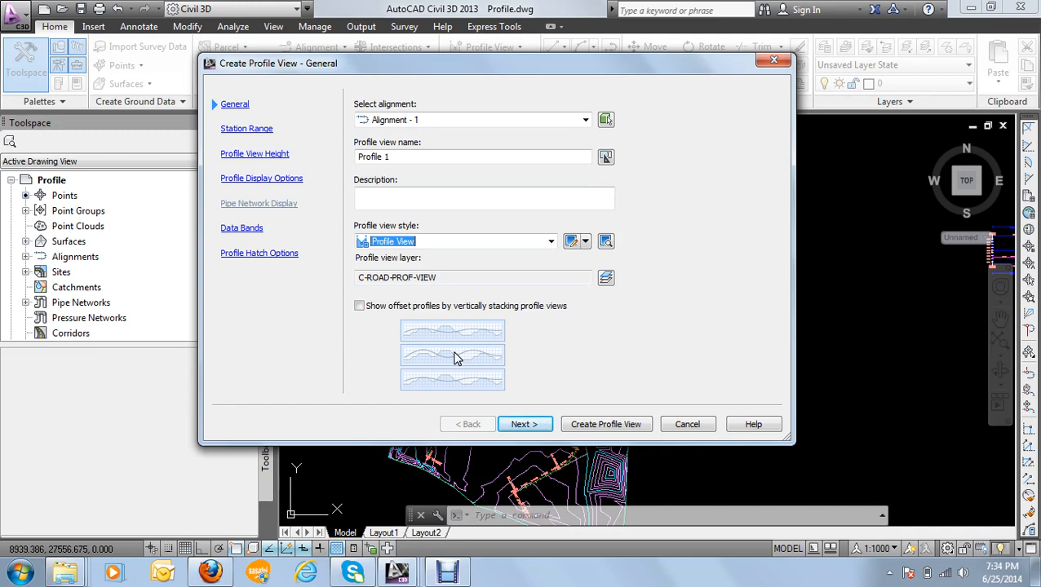
pyautogui.click(526, 425)
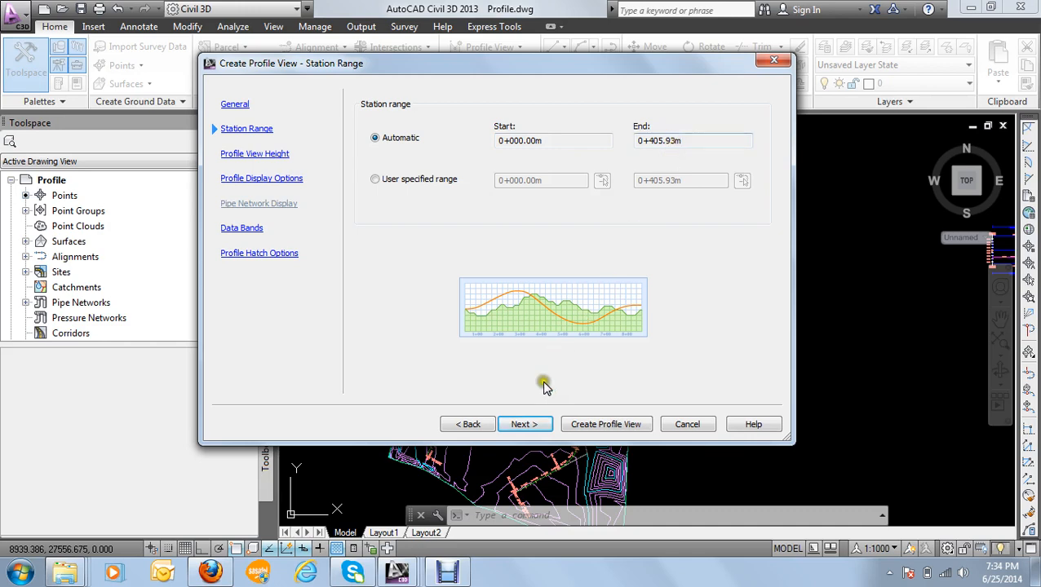
# Step: Accept the automatic station range and profile view height, keep the surface profile drawn, and proceed to the data bands
pyautogui.click(528, 425)
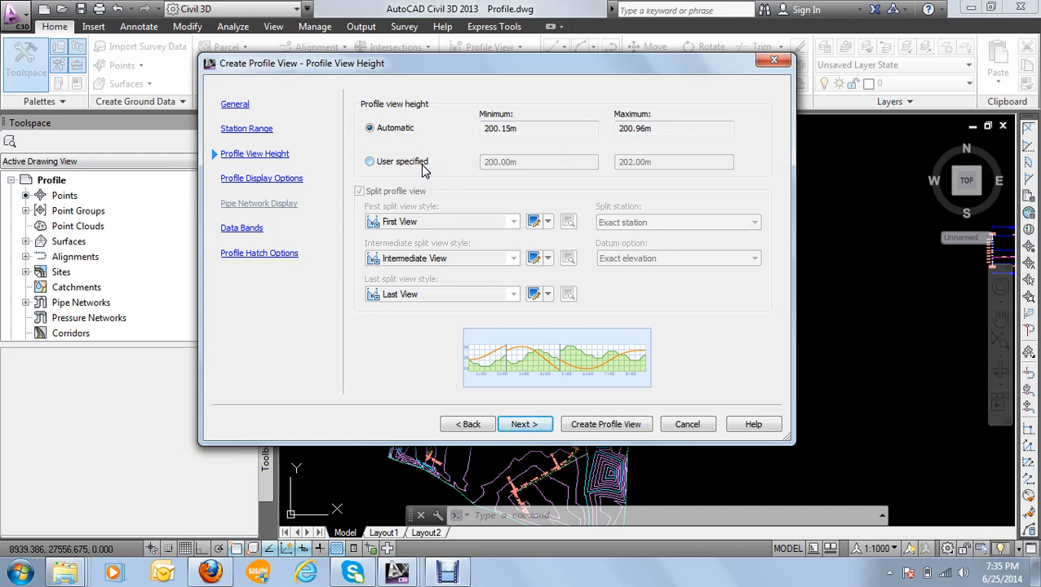
pyautogui.click(543, 426)
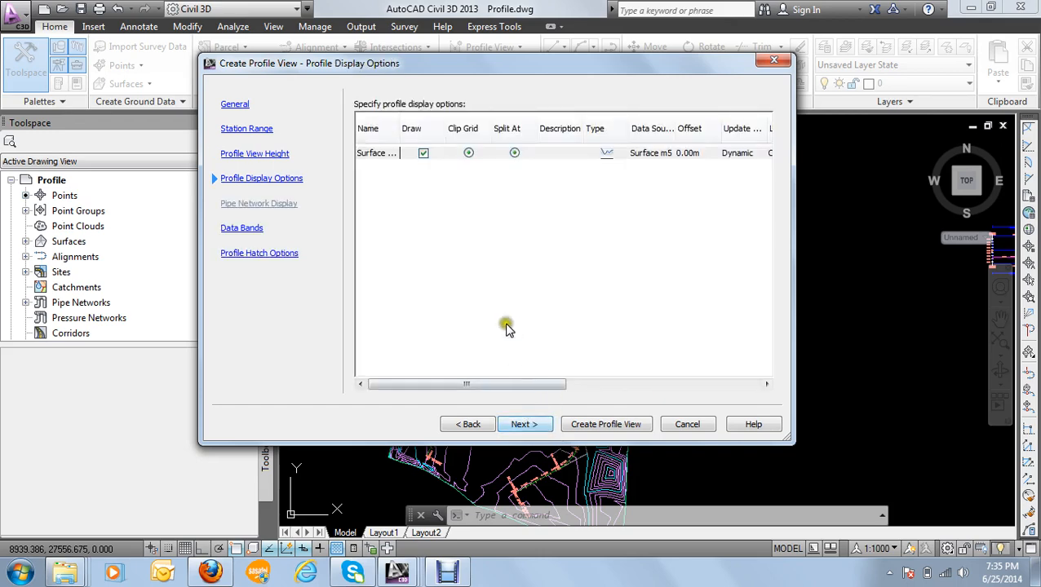
pyautogui.click(378, 155)
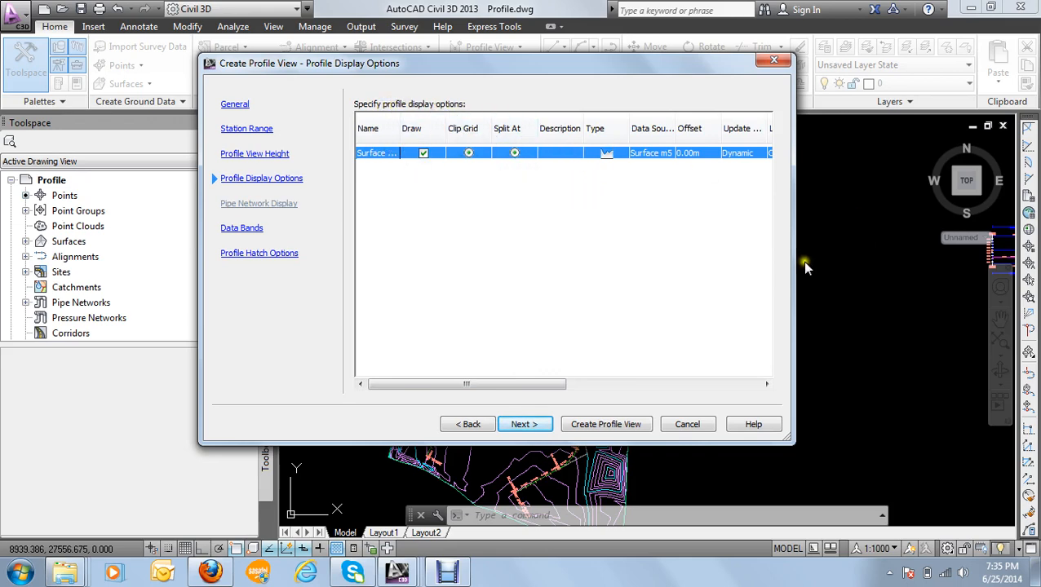
pyautogui.click(535, 424)
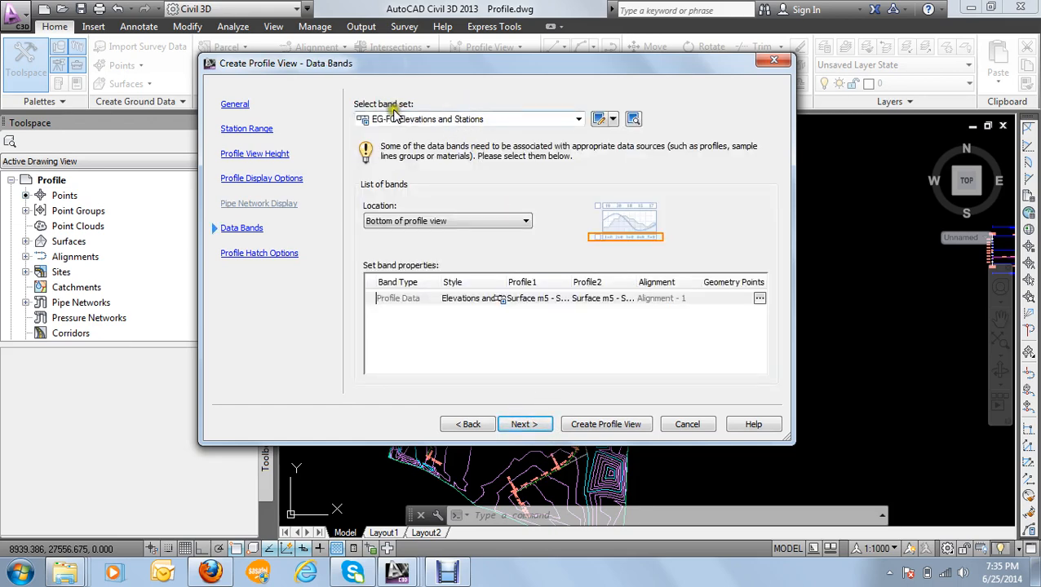
# Step: Choose the EG-FG Elevations and Stations band set and keep the bands at the bottom of the profile view
pyautogui.click(485, 120)
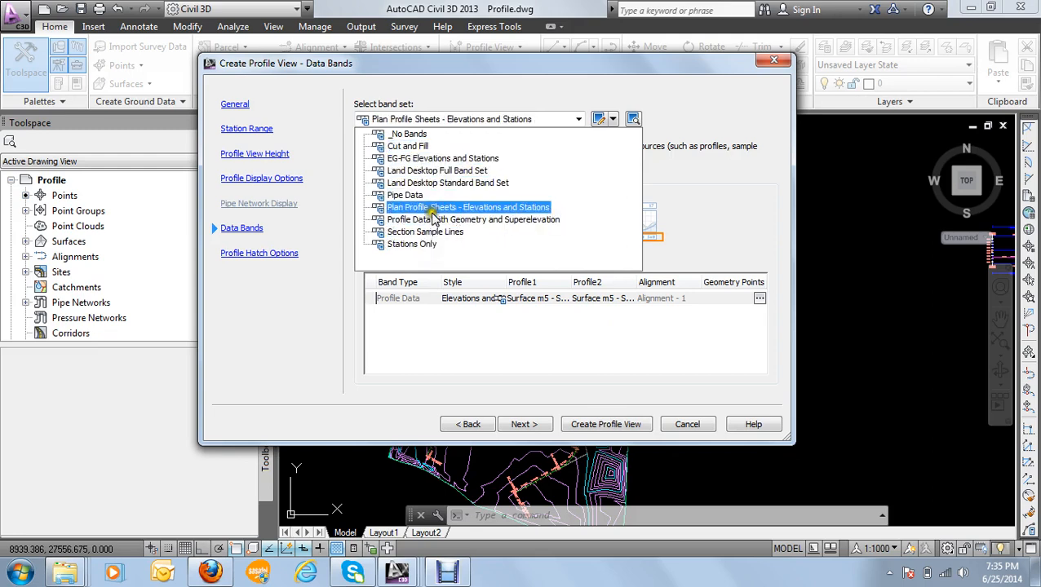
pyautogui.click(446, 162)
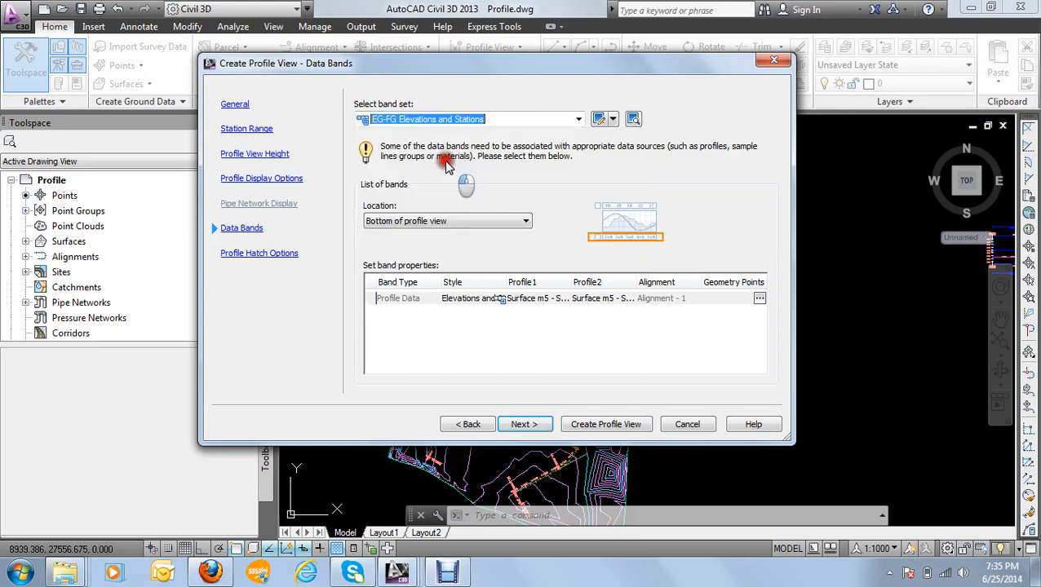
pyautogui.click(400, 223)
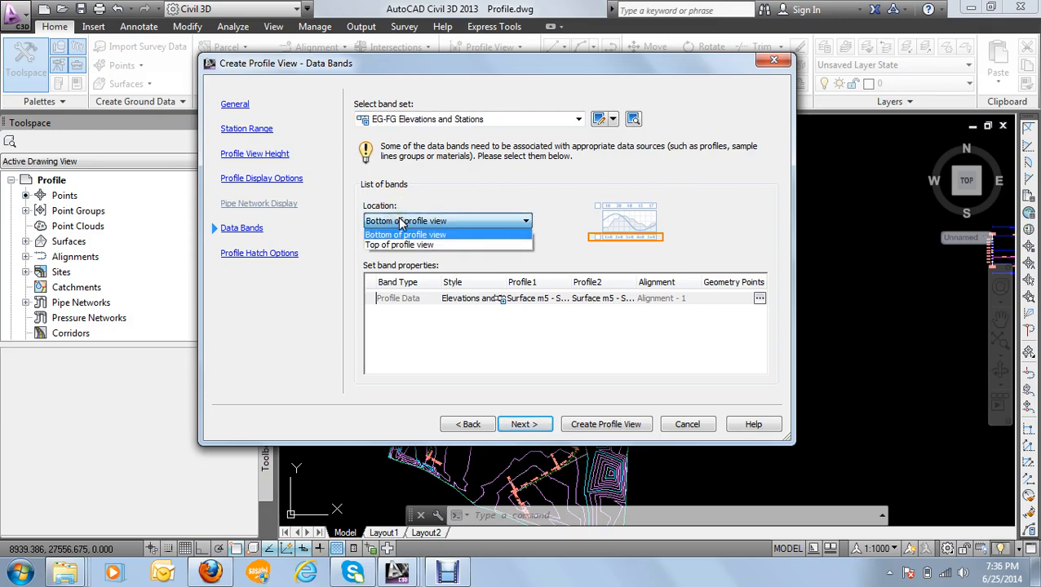
pyautogui.click(400, 223)
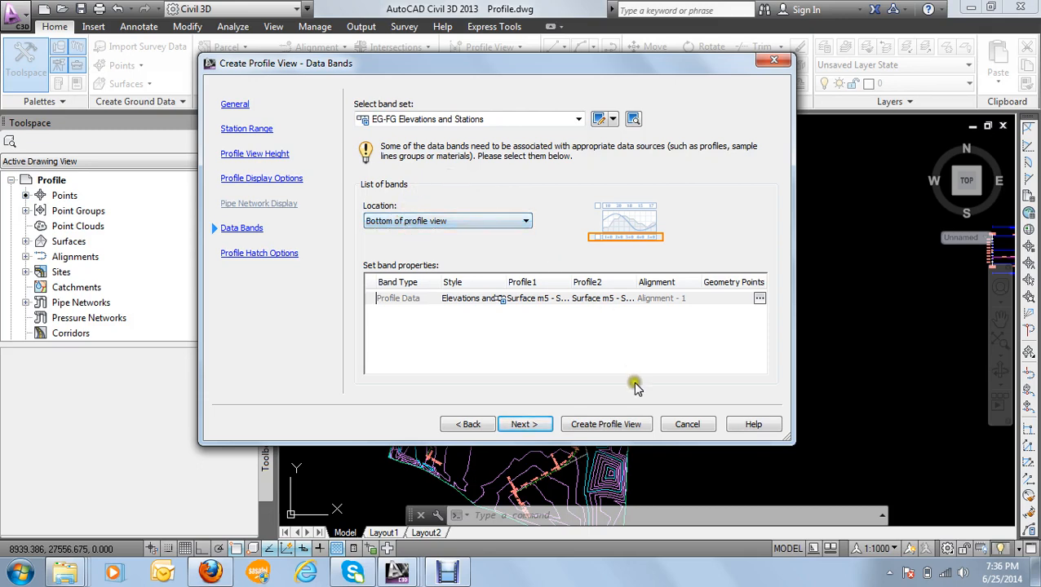
# Step: Leave the profile hatching empty, create the profile view, and place its origin in the open area east of the site surface
pyautogui.click(523, 424)
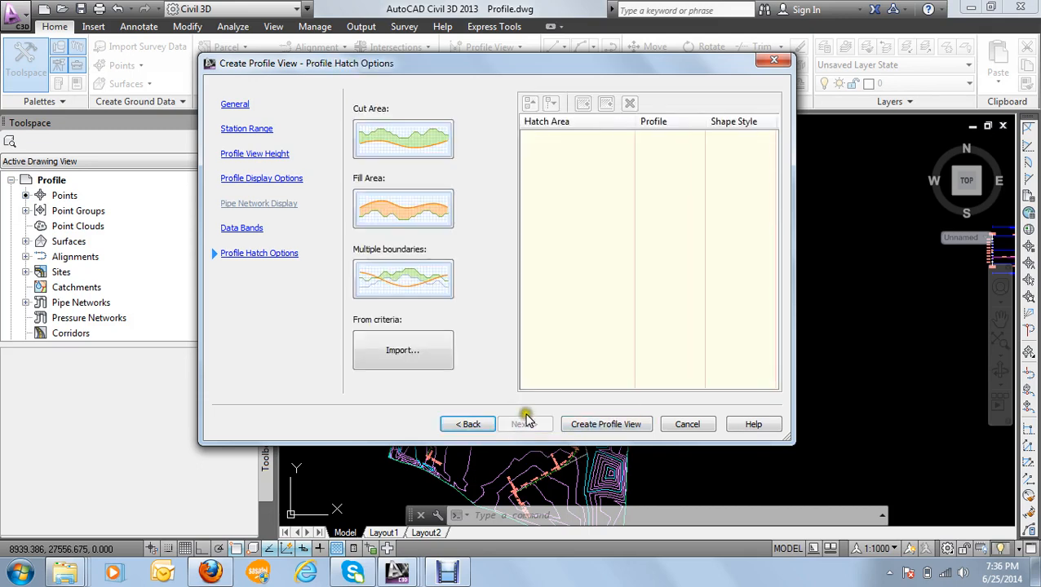
pyautogui.click(606, 424)
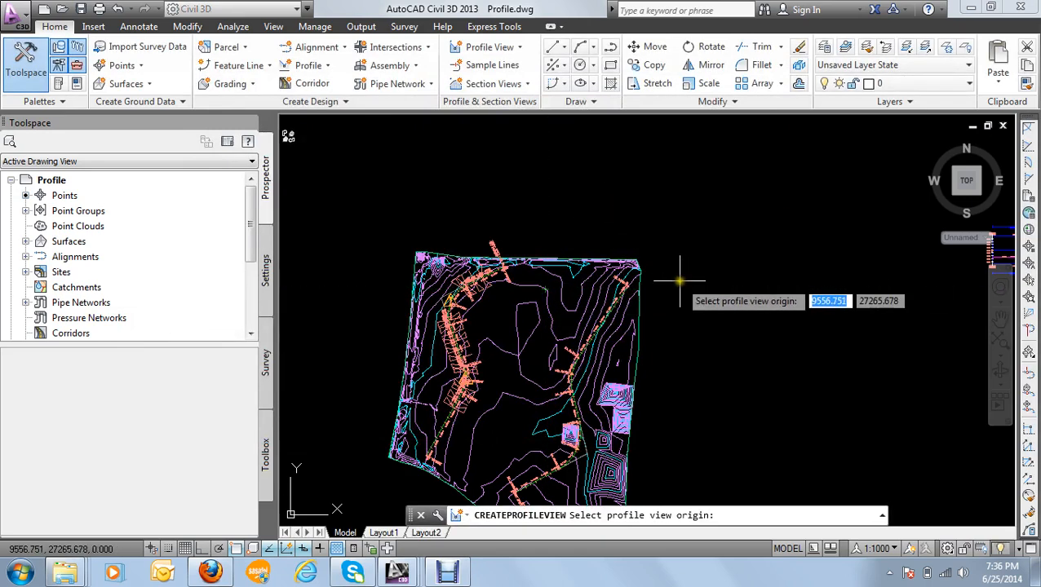
pyautogui.moveTo(688, 232)
pyautogui.mouseDown(button='middle')
pyautogui.moveTo(564, 232)
pyautogui.moveTo(533, 209)
pyautogui.mouseUp(button='middle')
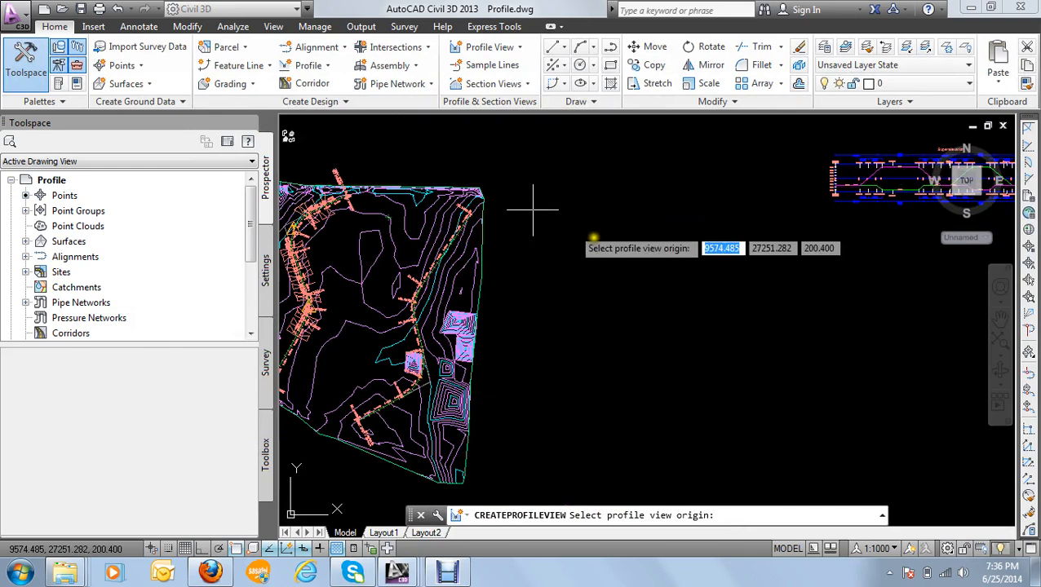
pyautogui.click(654, 300)
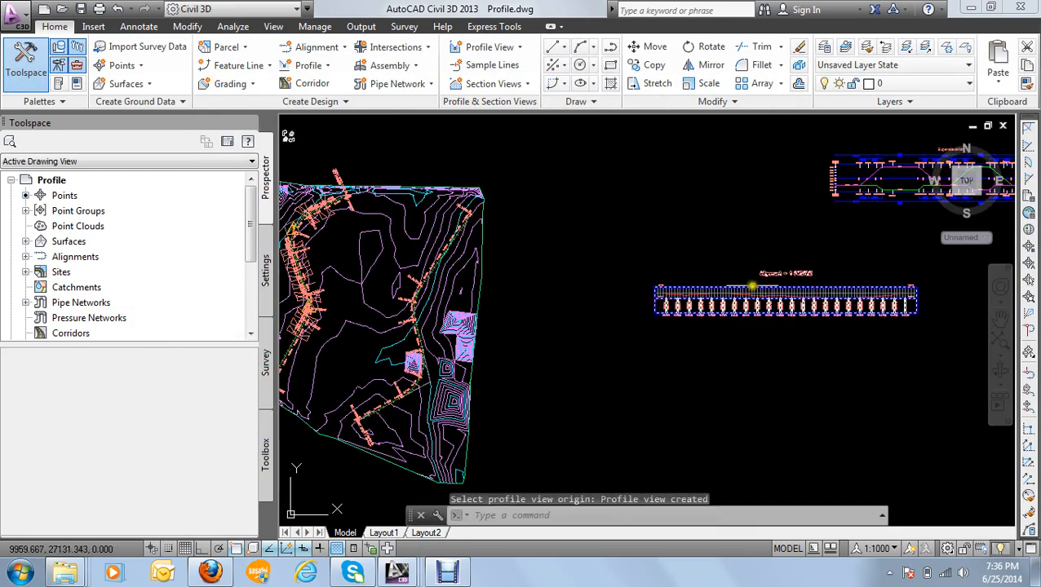
# Step: Examine the new Alignment - 1 profile view, following the red surface profile line and the elevation labels on its vertical axis
pyautogui.scroll(2, 721, 292)
pyautogui.moveTo(721, 292)
pyautogui.mouseDown(button='middle')
pyautogui.moveTo(495, 233)
pyautogui.moveTo(562, 233)
pyautogui.mouseUp(button='middle')
pyautogui.scroll(-1, 547, 234)
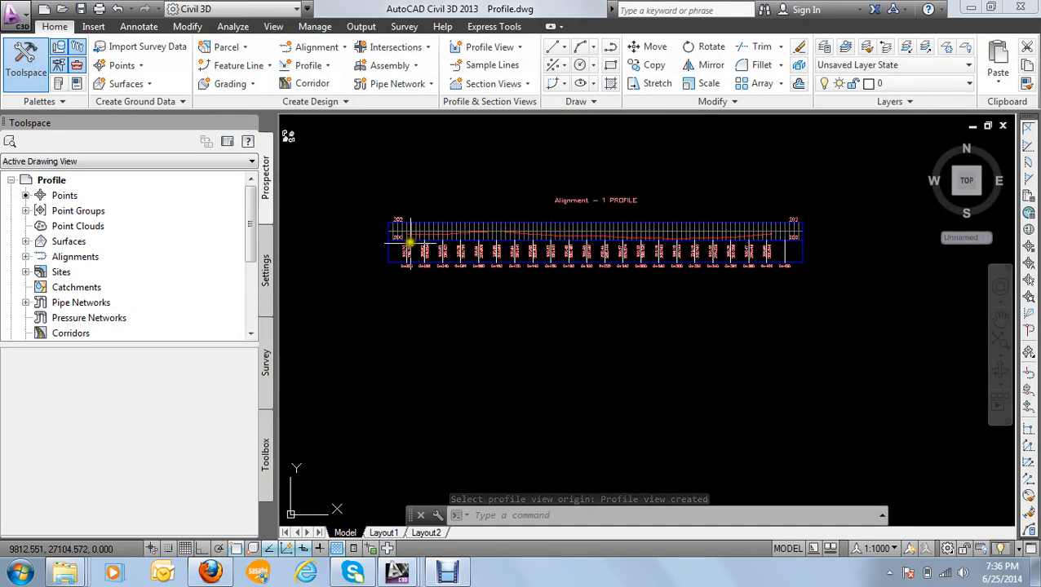
pyautogui.scroll(4, 409, 225)
pyautogui.scroll(-4, 504, 239)
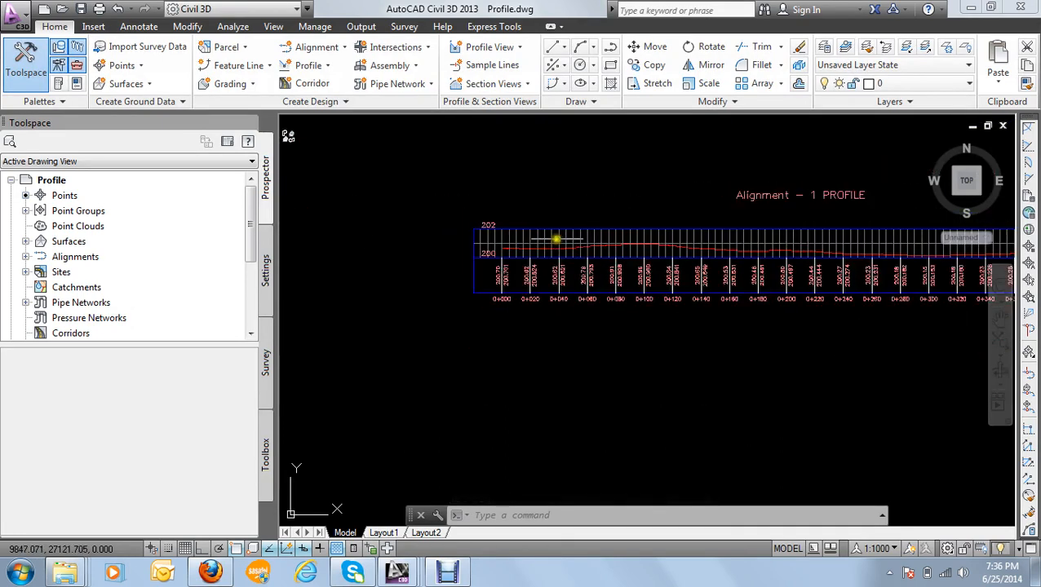
pyautogui.moveTo(586, 235); pyautogui.dragTo(474, 210, button='middle')
pyautogui.scroll(2, 509, 211)
pyautogui.scroll(-2, 509, 226)
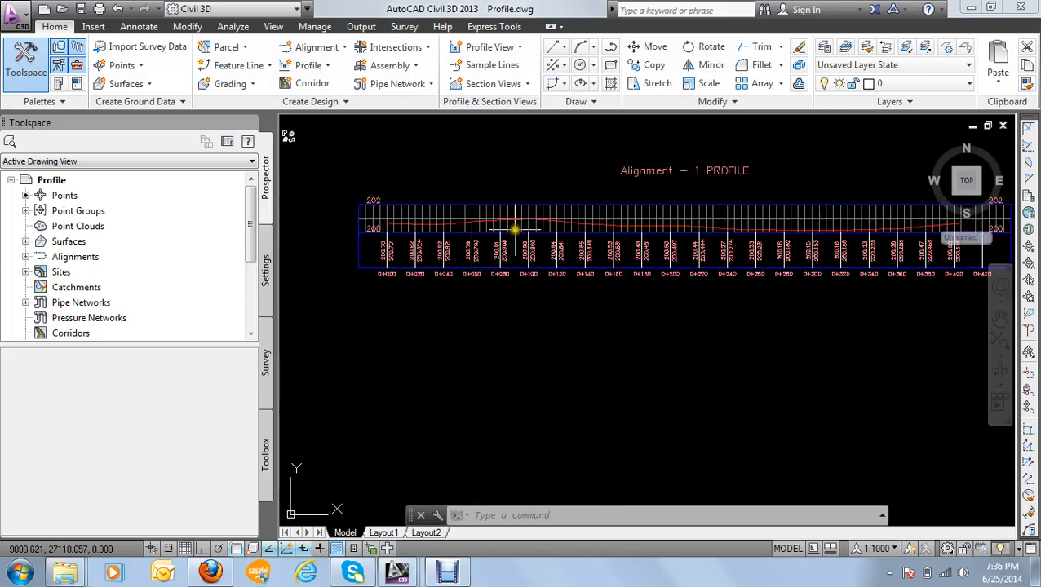
pyautogui.scroll(2, 392, 226)
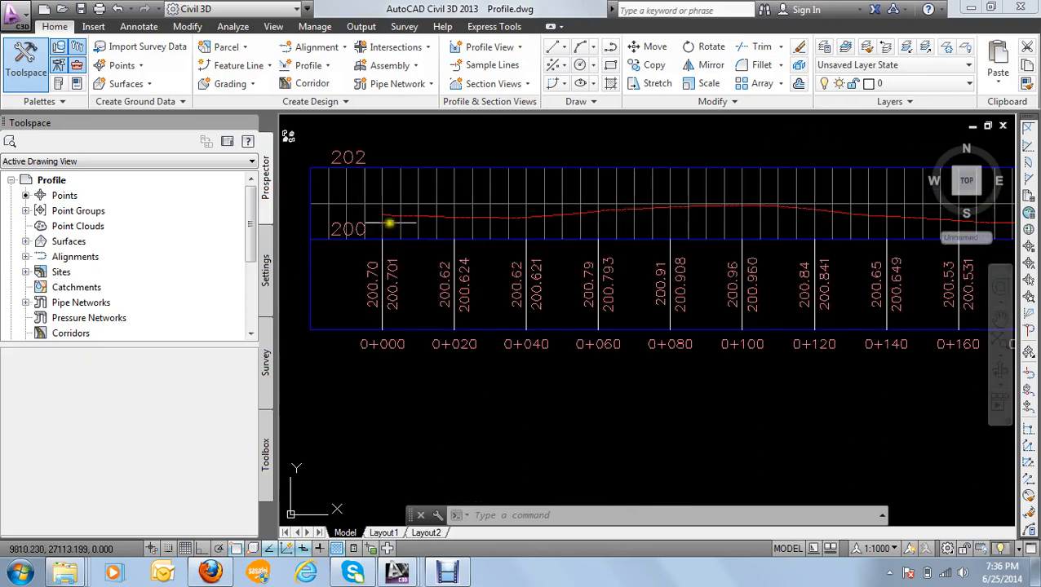
pyautogui.scroll(-2, 569, 209)
pyautogui.moveTo(573, 212); pyautogui.dragTo(508, 215, button='middle')
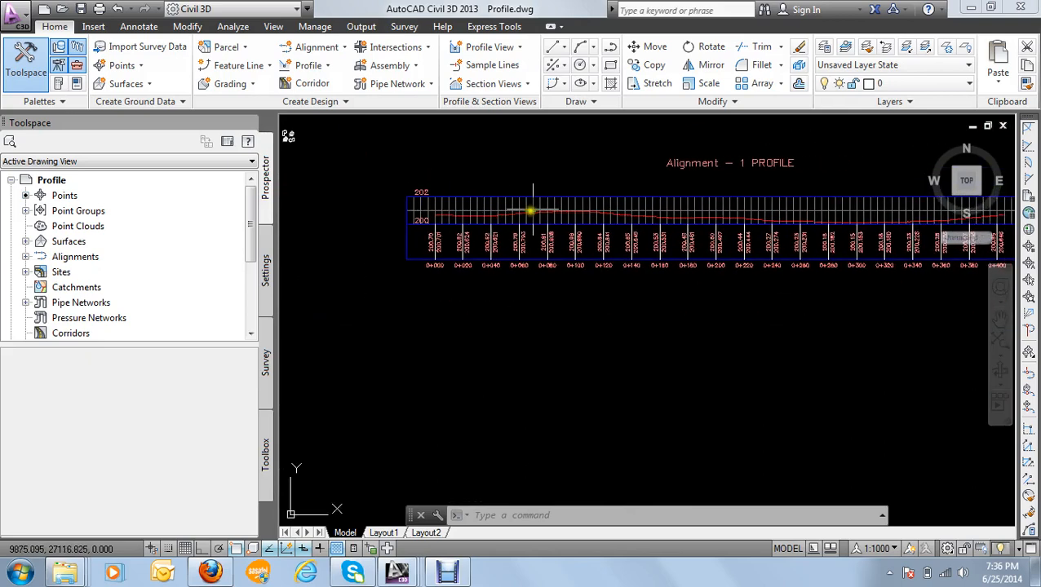
pyautogui.scroll(2, 436, 208)
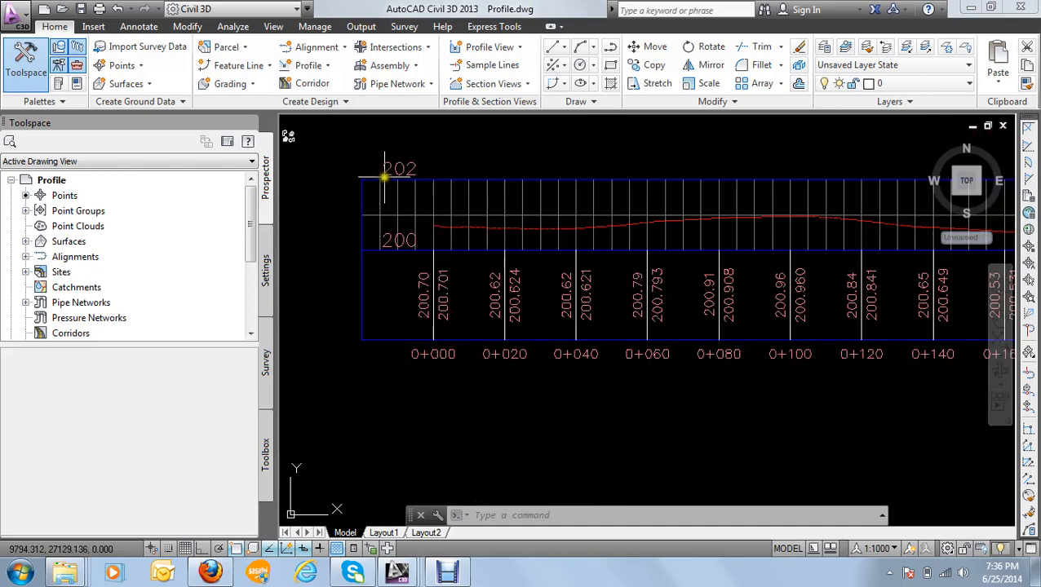
pyautogui.scroll(-3, 400, 232)
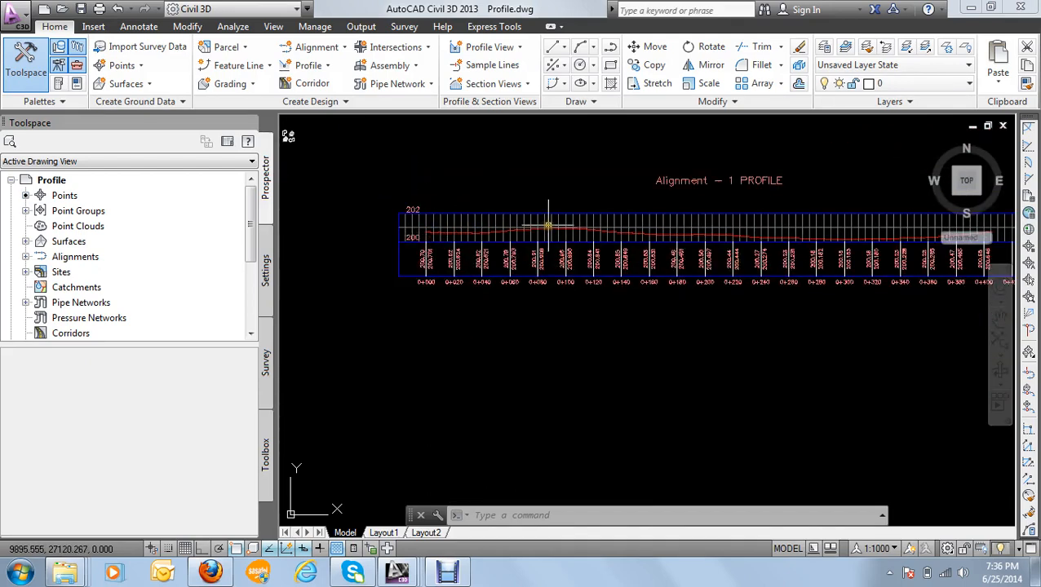
# Step: Examine the elevation and station values in the data band along the full length of the profile view
pyautogui.moveTo(548, 225)
pyautogui.scroll(2, 585, 228)
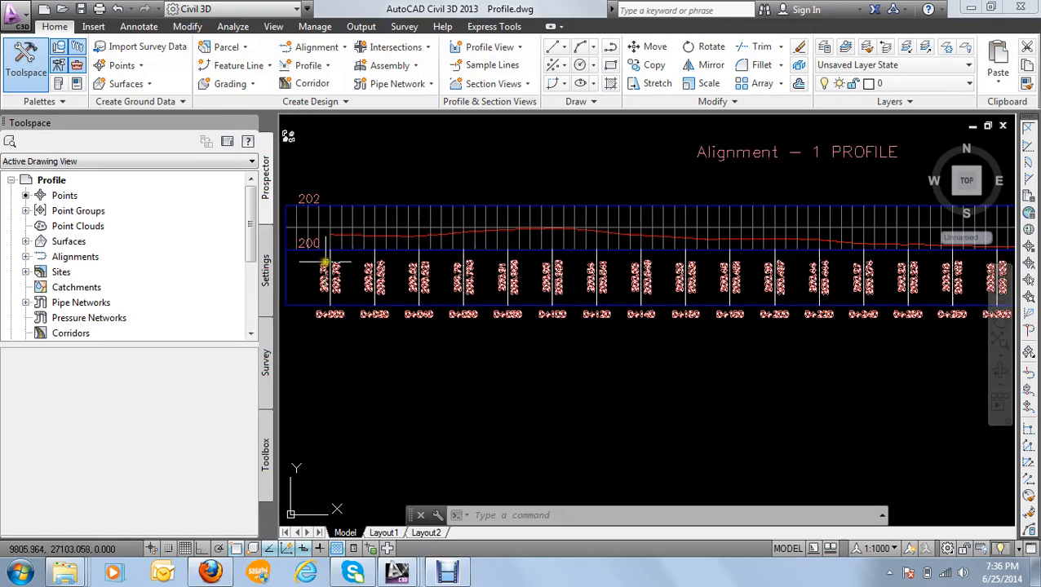
pyautogui.scroll(4, 359, 263)
pyautogui.scroll(-5, 342, 241)
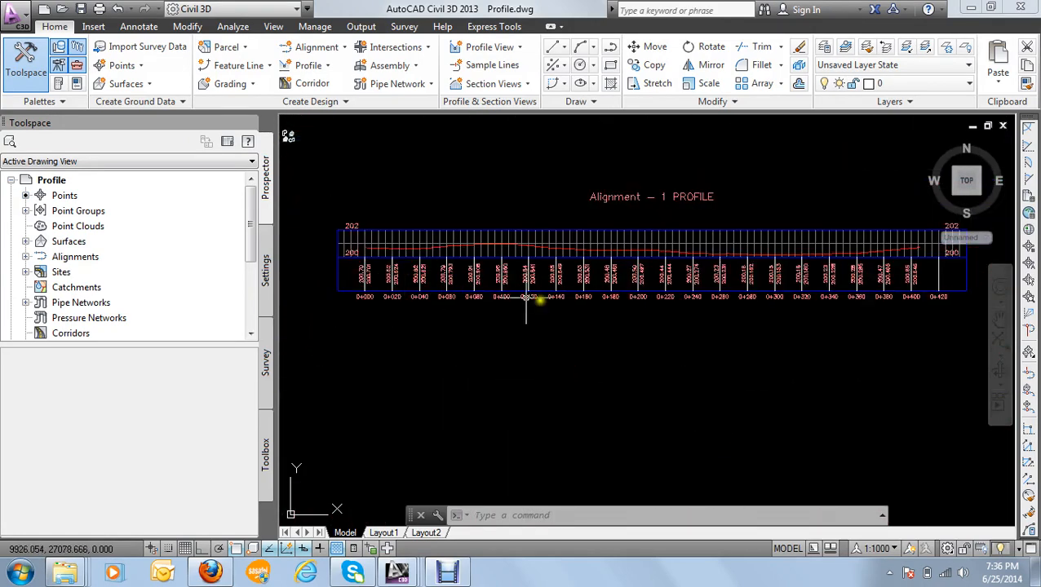
pyautogui.scroll(4, 938, 259)
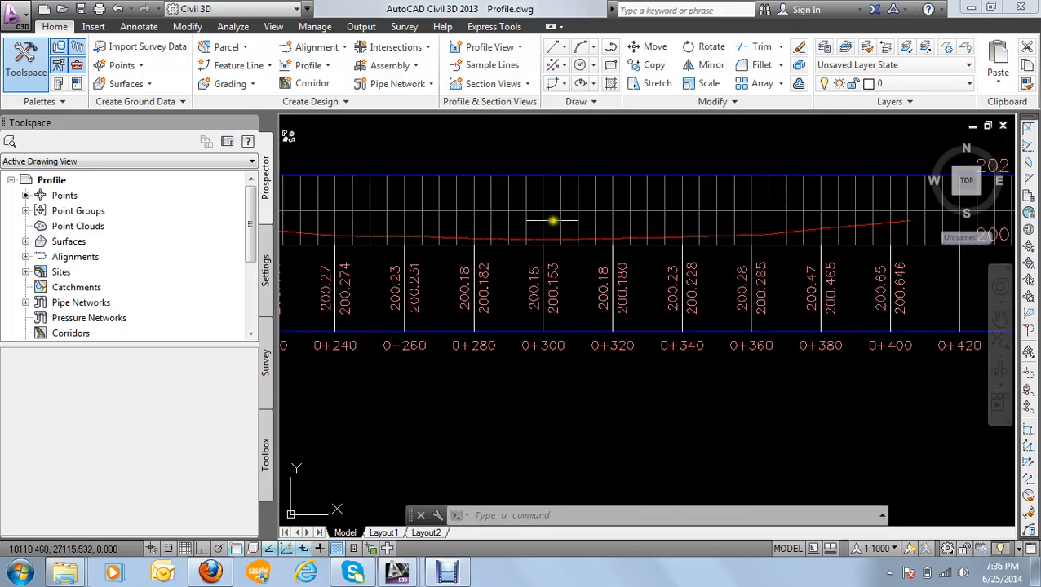
pyautogui.scroll(-4, 548, 223)
pyautogui.scroll(4, 418, 222)
pyautogui.scroll(-4, 442, 215)
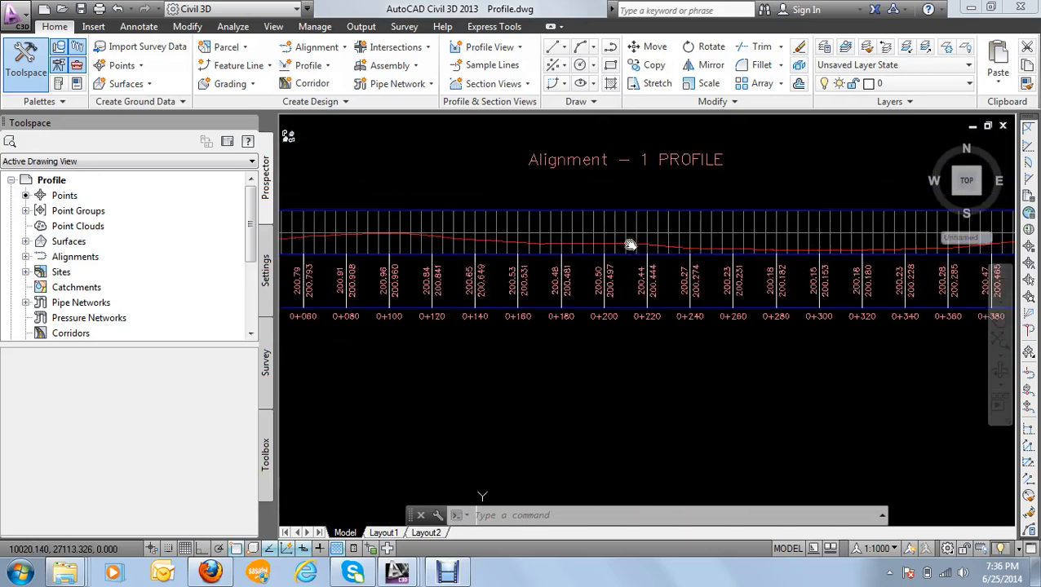
pyautogui.scroll(5, 428, 235)
pyautogui.scroll(-4, 448, 234)
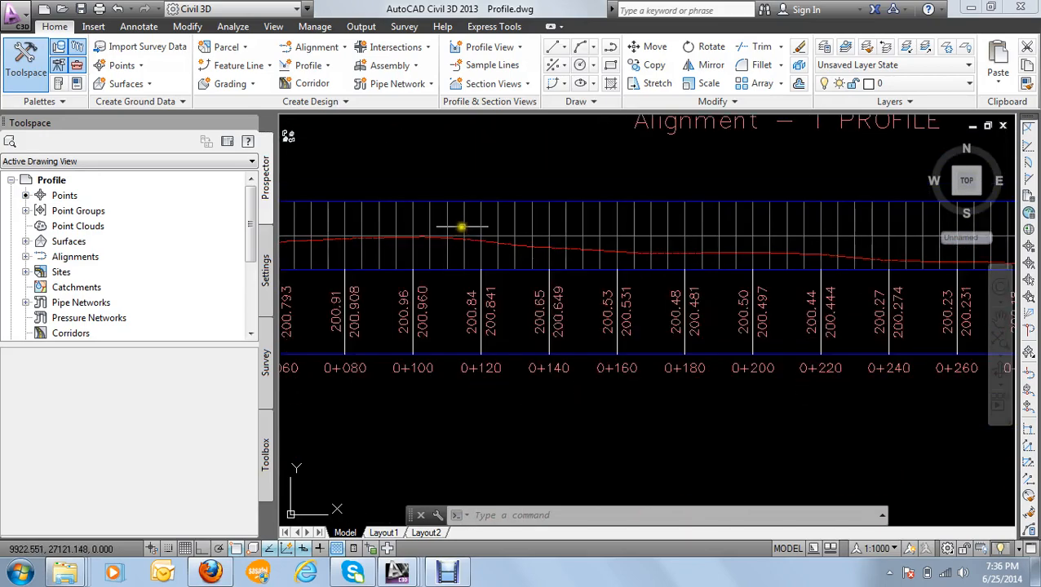
# Step: Select the Alignment - 1 profile view and open its Profile View Properties
pyautogui.click(485, 222)
pyautogui.click(474, 222)
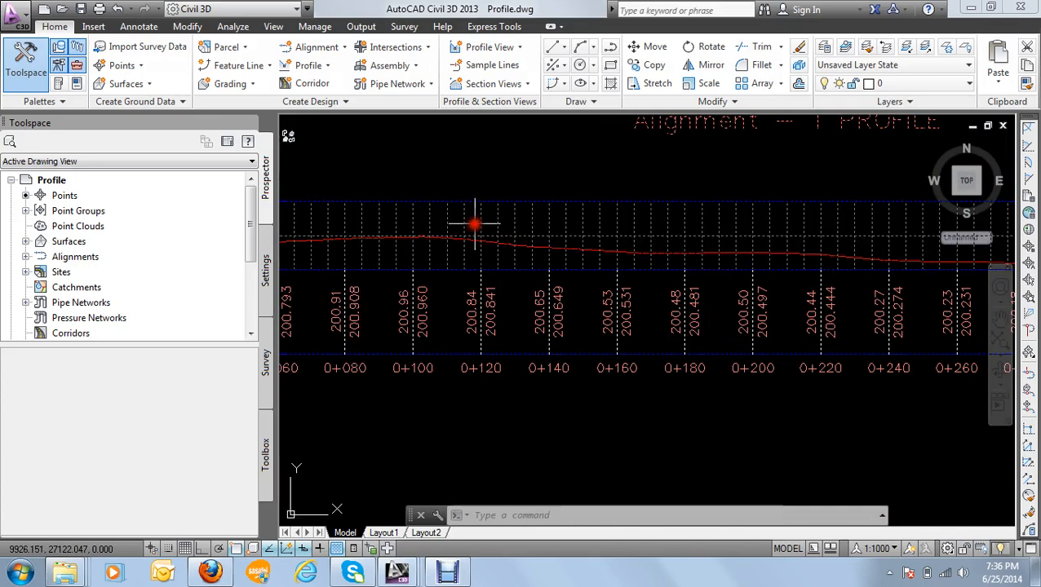
pyautogui.scroll(-4, 522, 235)
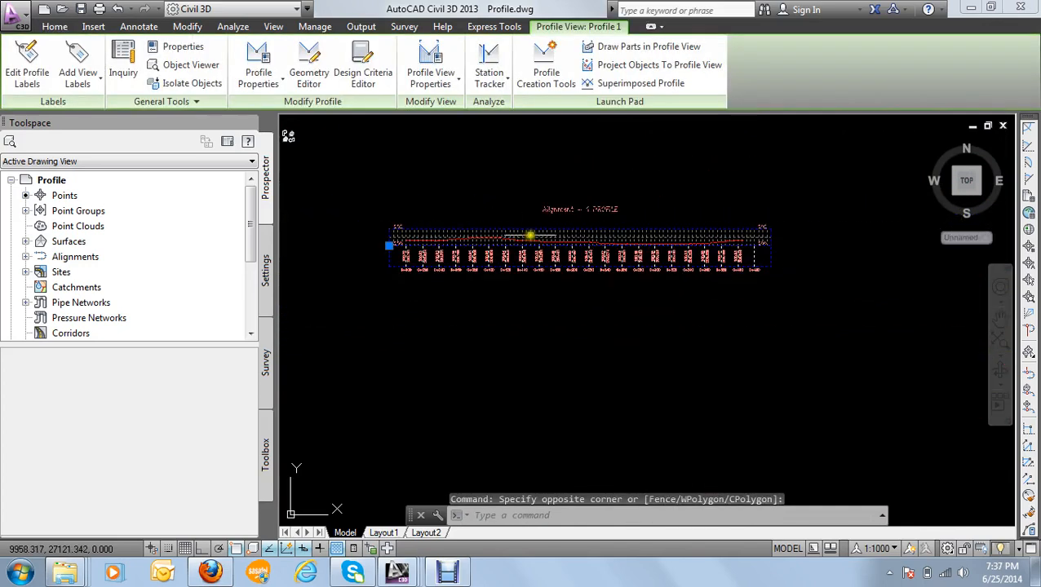
pyautogui.scroll(2, 531, 235)
pyautogui.rightClick(532, 235)
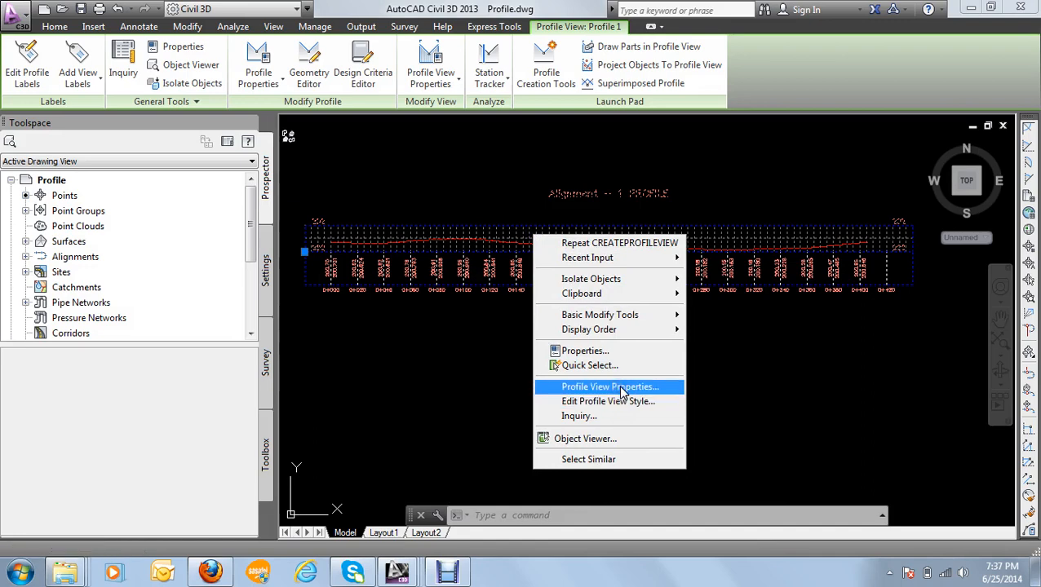
pyautogui.click(623, 389)
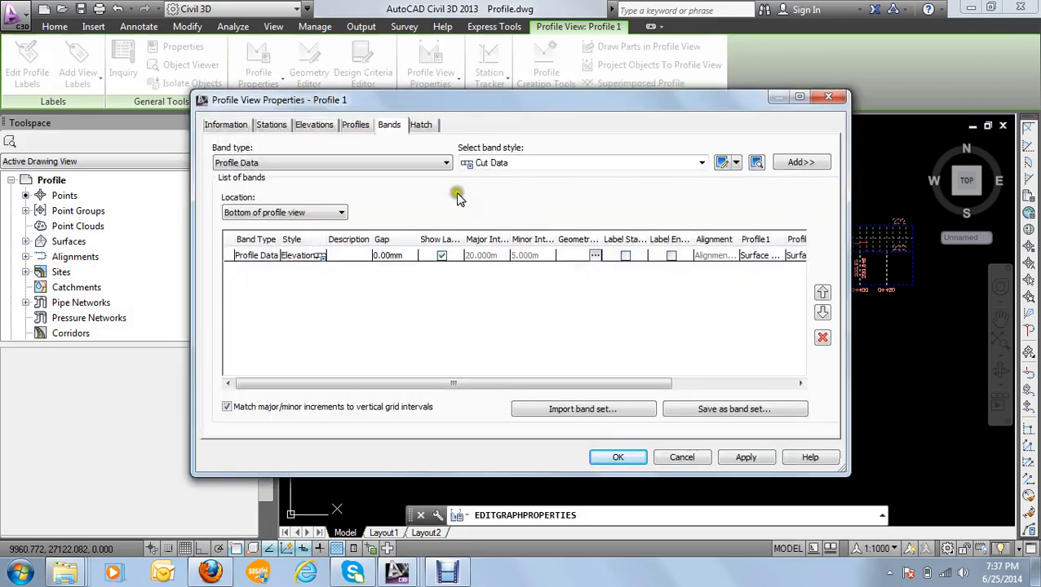
pyautogui.moveTo(386, 99); pyautogui.dragTo(443, 87)
# Step: Review the profile view's information, station range, elevation range, profiles, bands and hatch settings
pyautogui.click(286, 115)
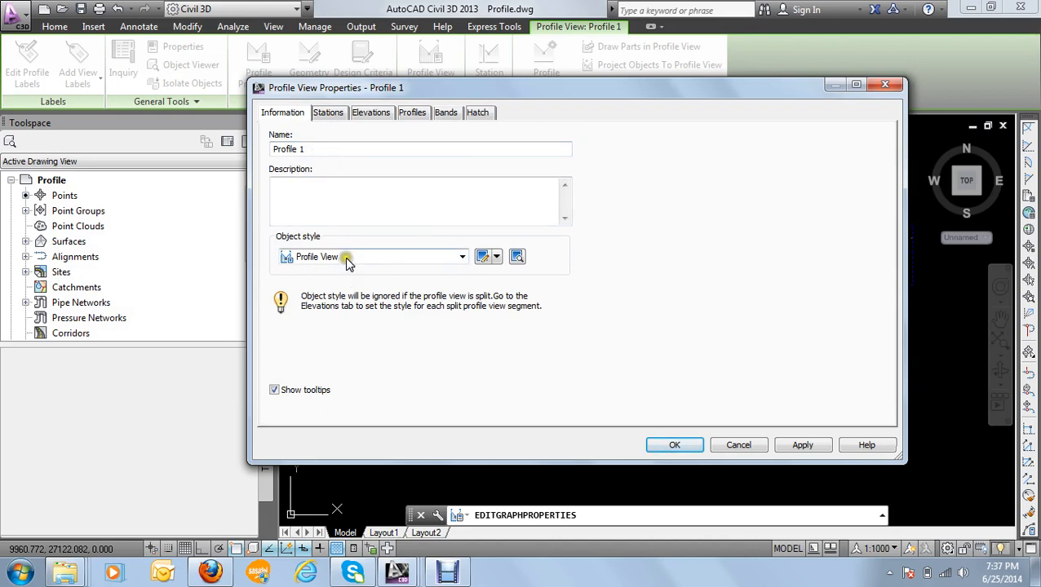
pyautogui.click(330, 112)
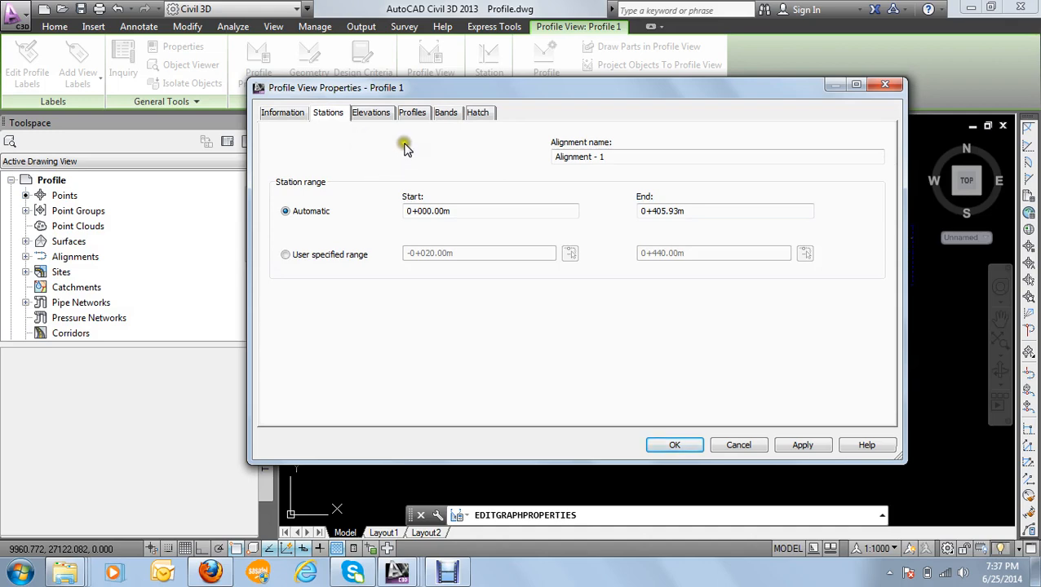
pyautogui.click(377, 116)
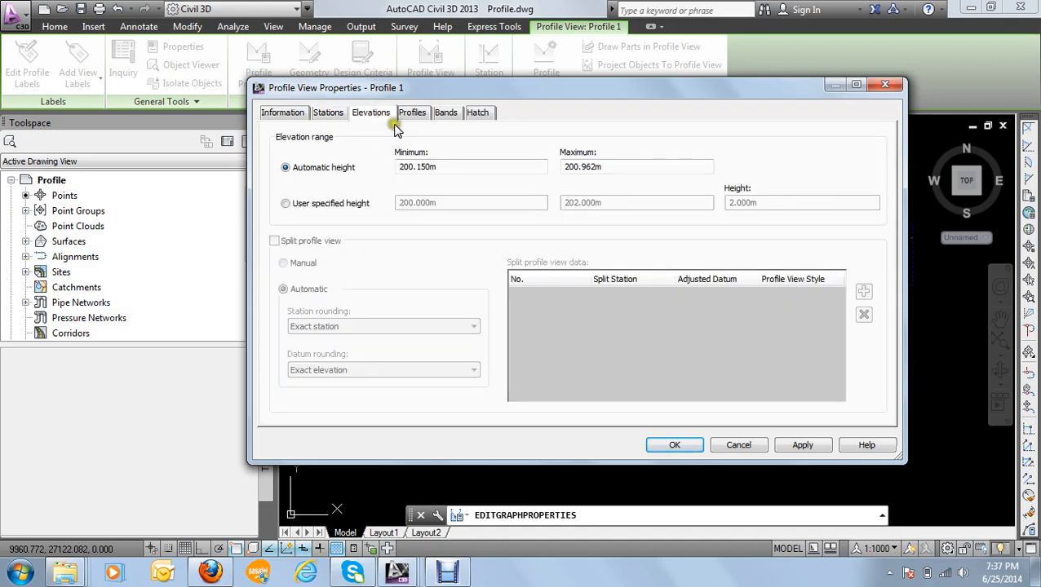
pyautogui.click(414, 117)
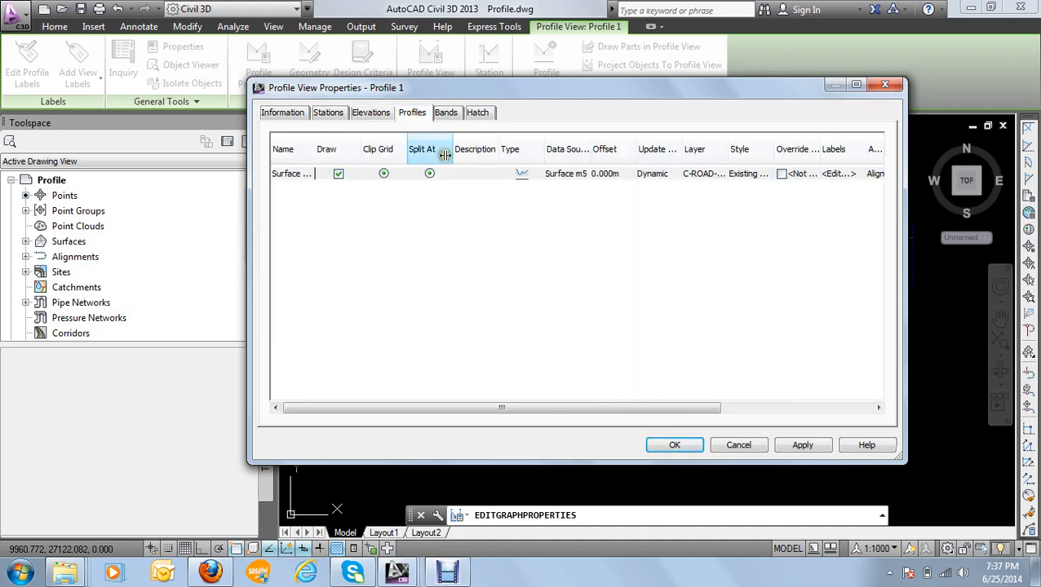
pyautogui.click(447, 117)
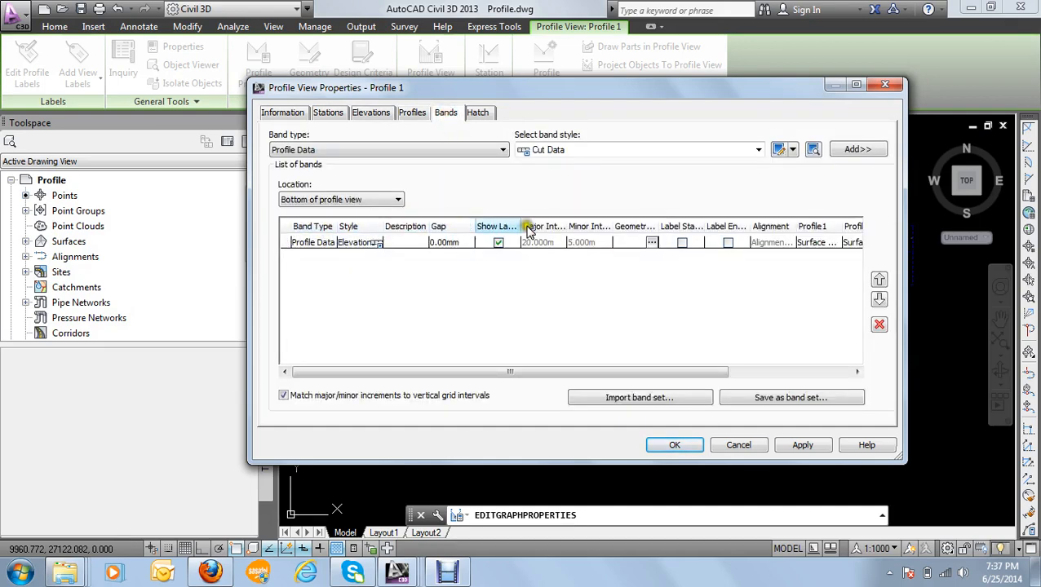
pyautogui.click(479, 117)
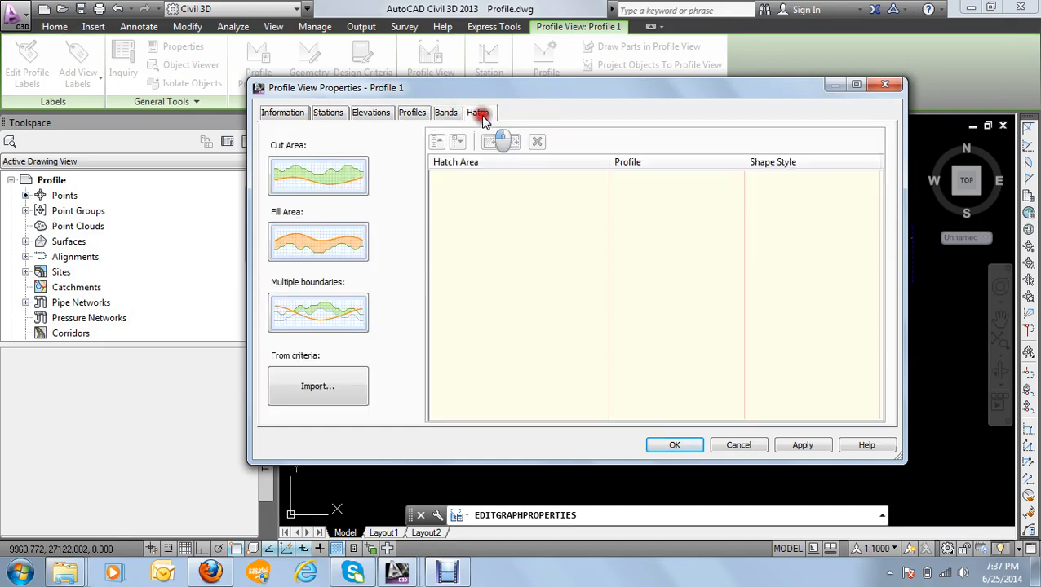
# Step: Open the label settings of the Surface m5 profile from the profile view's list of profiles
pyautogui.click(413, 115)
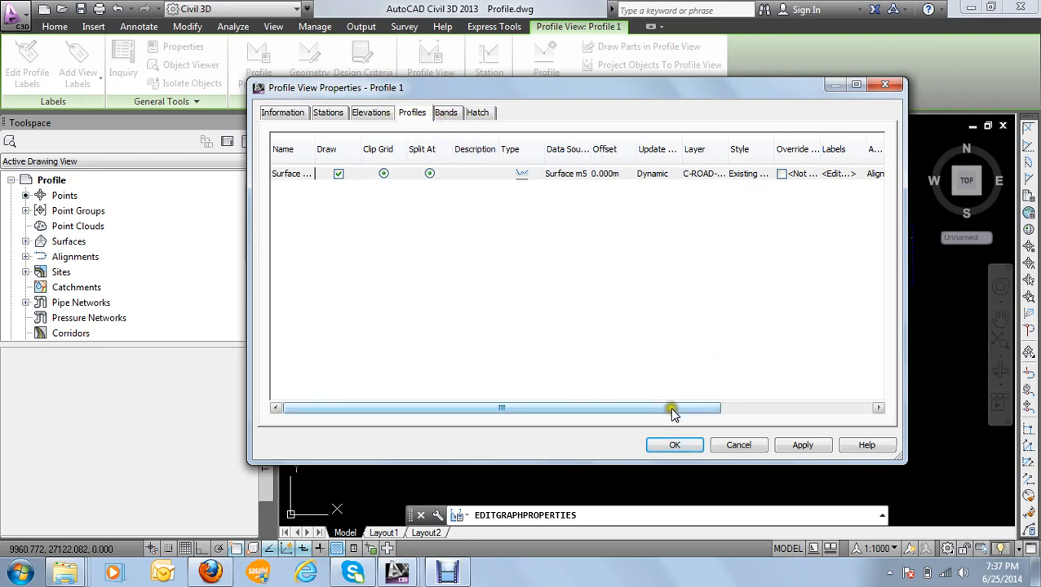
pyautogui.moveTo(671, 408); pyautogui.dragTo(770, 397)
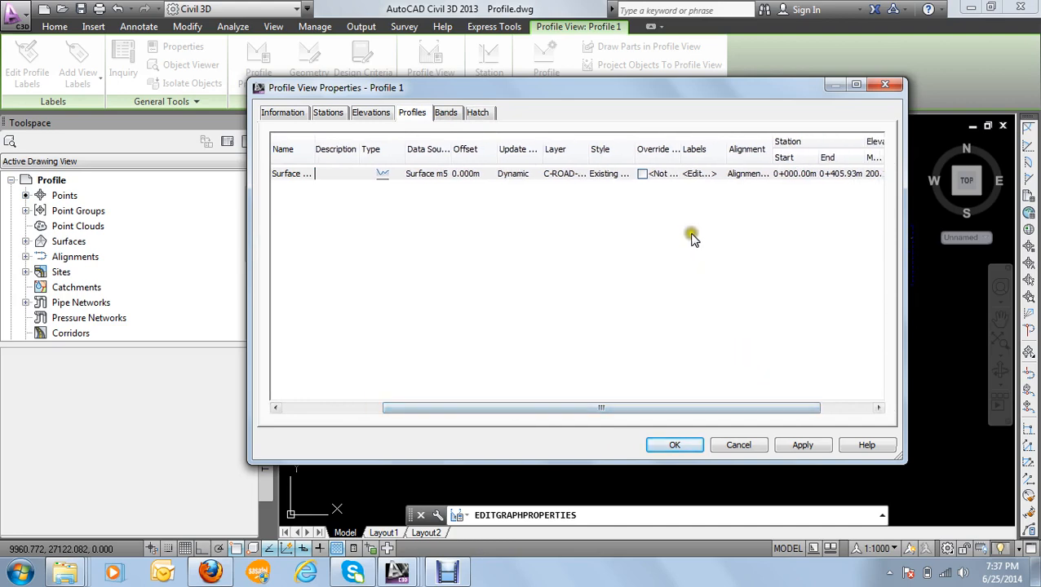
pyautogui.click(697, 175)
pyautogui.click(698, 175)
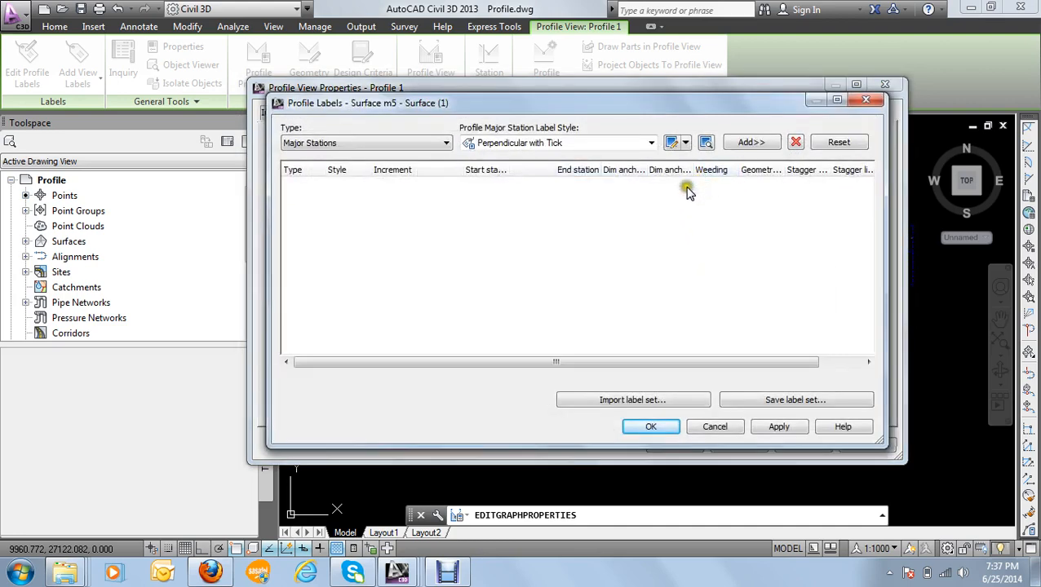
# Step: Import the Complete Label Set for the Surface m5 profile and apply the new labels to the profile view
pyautogui.click(641, 400)
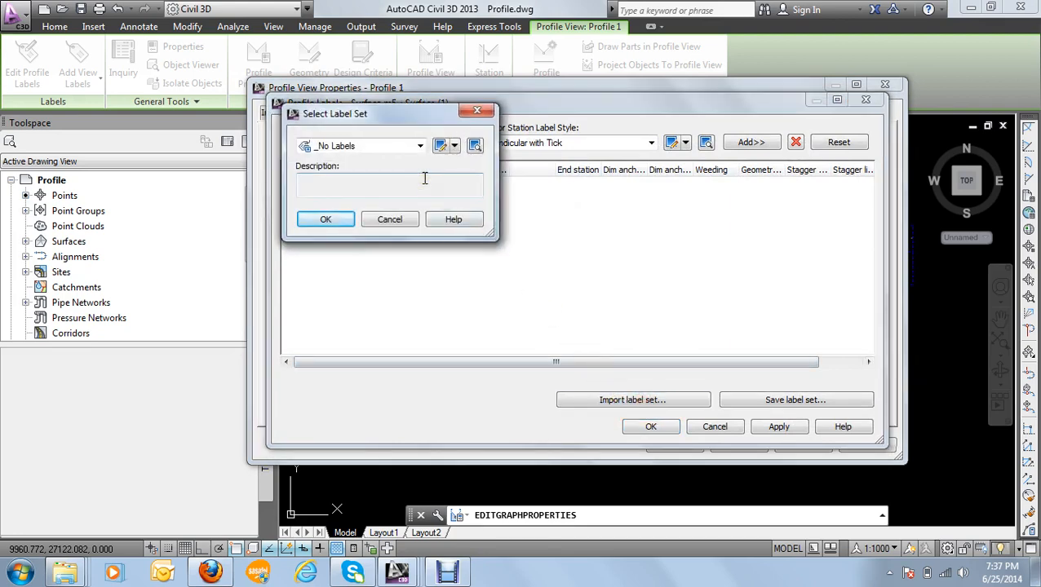
pyautogui.click(395, 146)
pyautogui.click(380, 174)
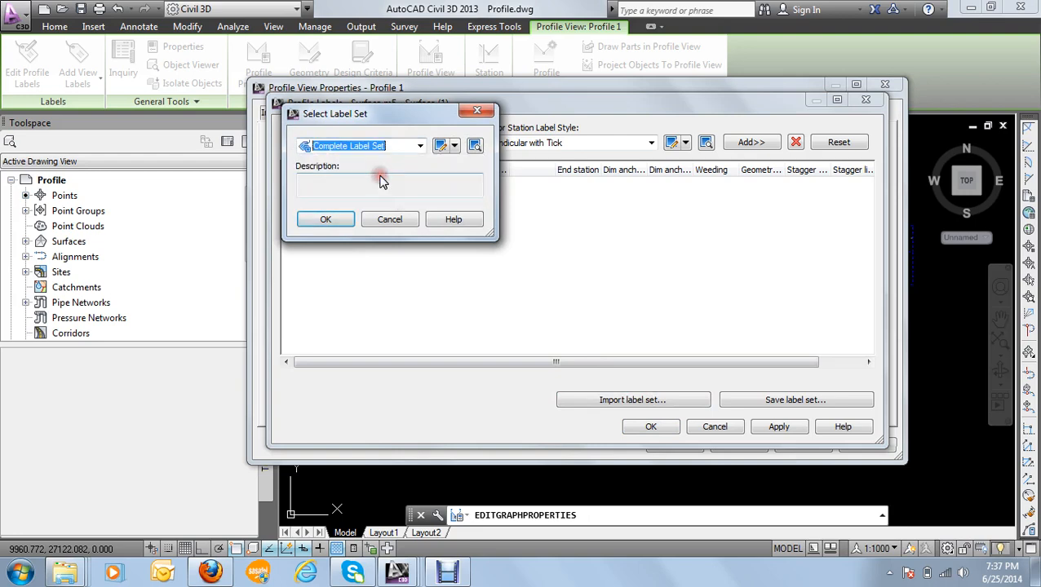
pyautogui.click(327, 220)
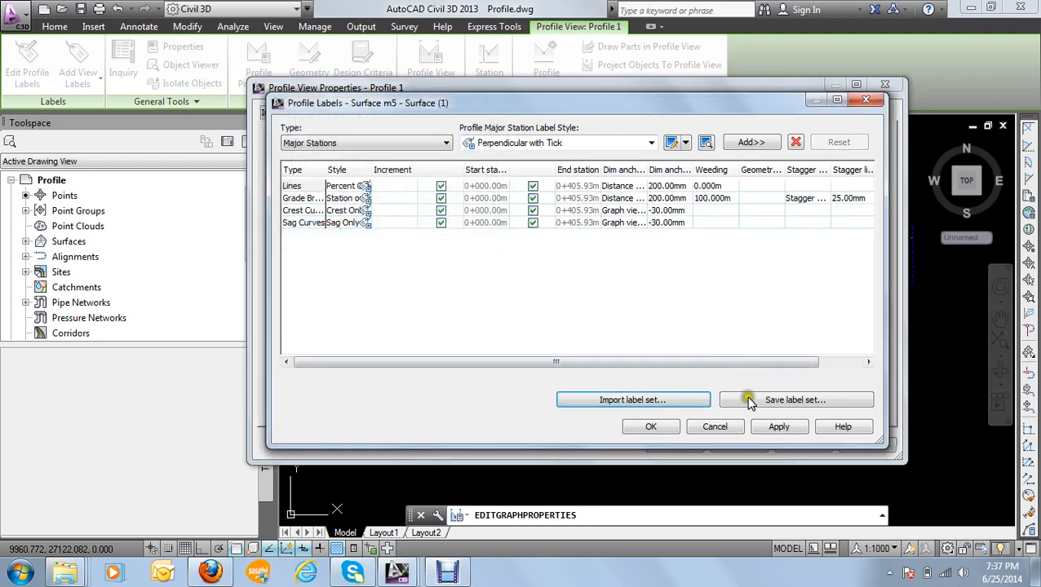
pyautogui.click(658, 427)
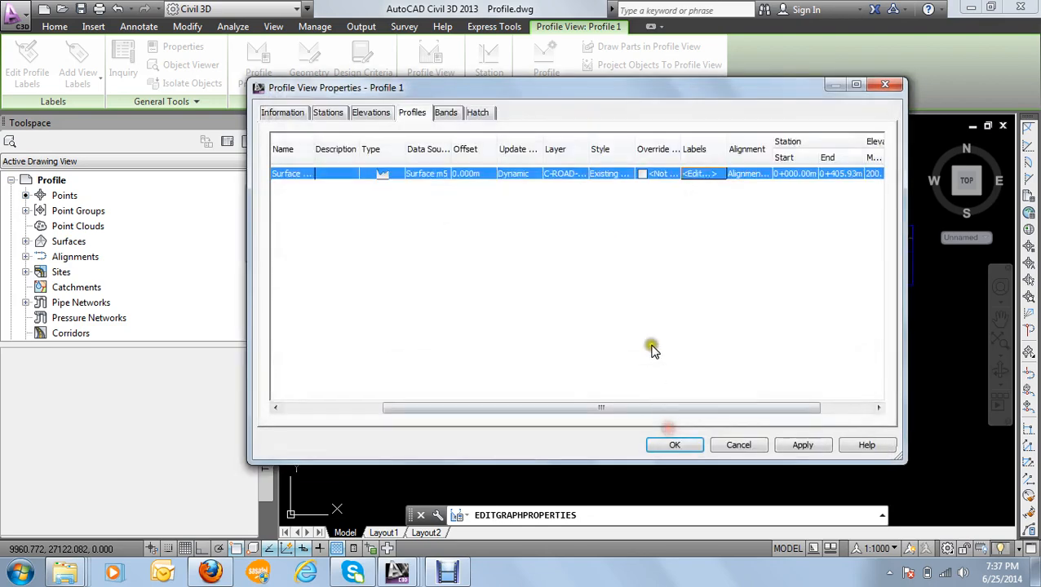
pyautogui.click(674, 445)
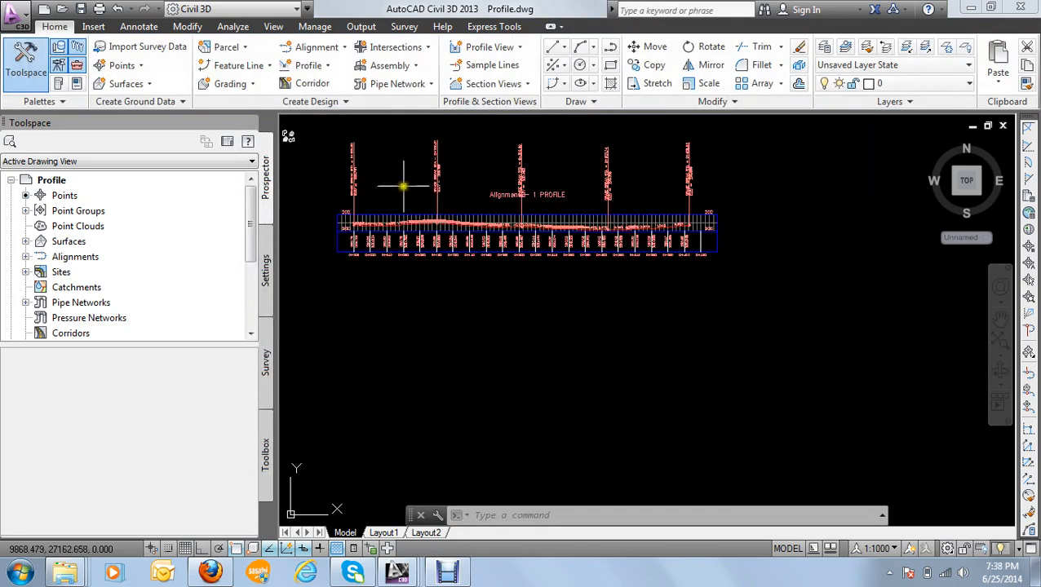
pyautogui.scroll(5, 456, 236)
pyautogui.scroll(-5, 456, 236)
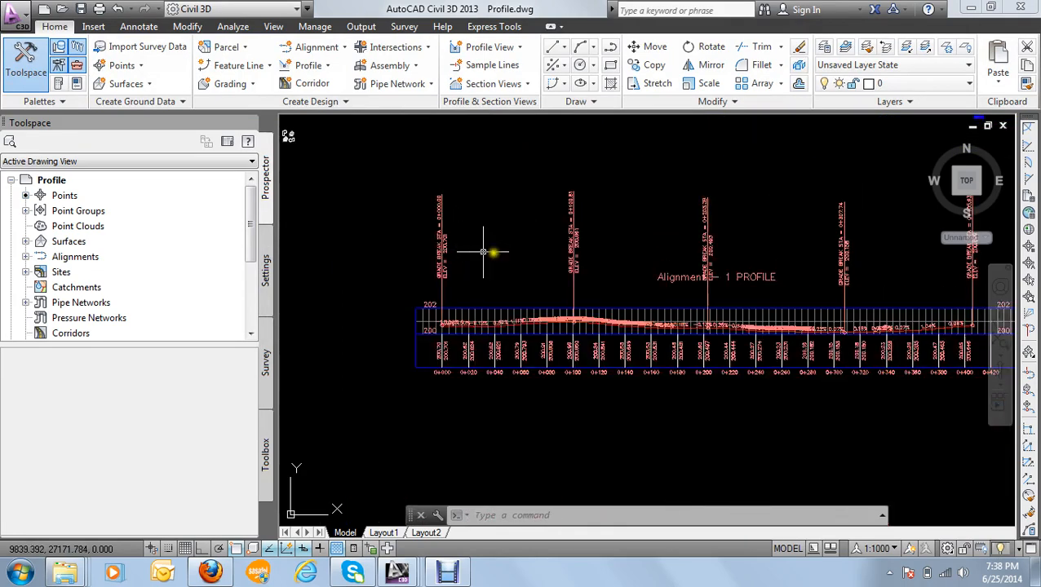
# Step: Erase the group of grade percentage labels along the surface profile line in the profile view
pyautogui.scroll(3, 629, 277)
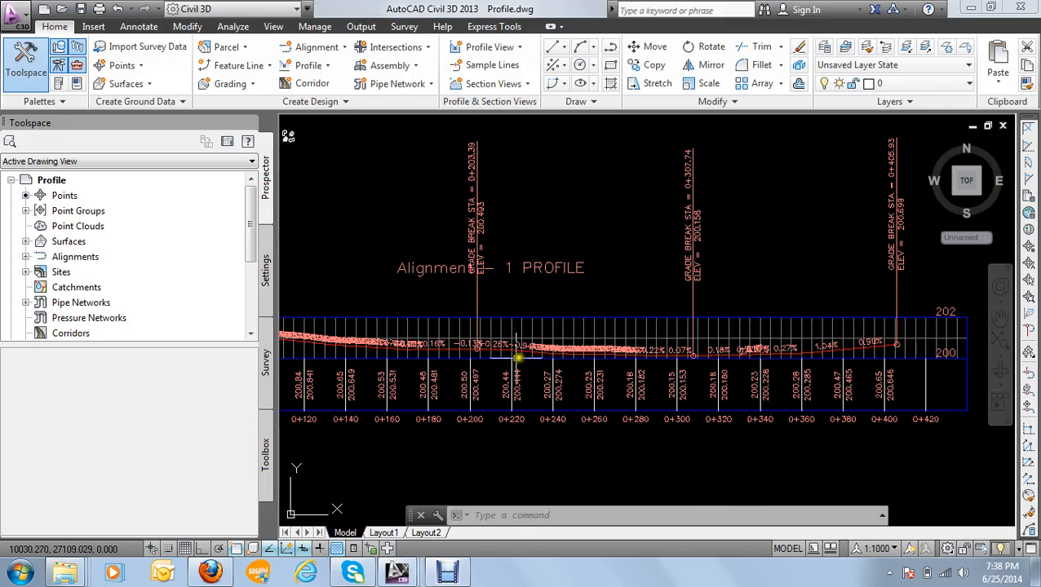
pyautogui.scroll(4, 484, 362)
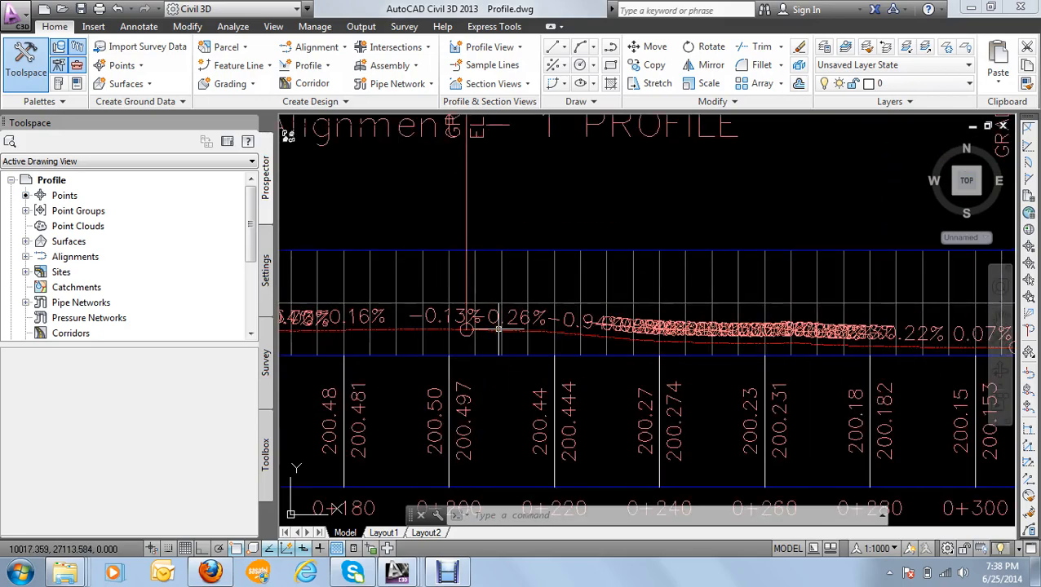
pyautogui.moveTo(498, 327)
pyautogui.scroll(-4, 498, 327)
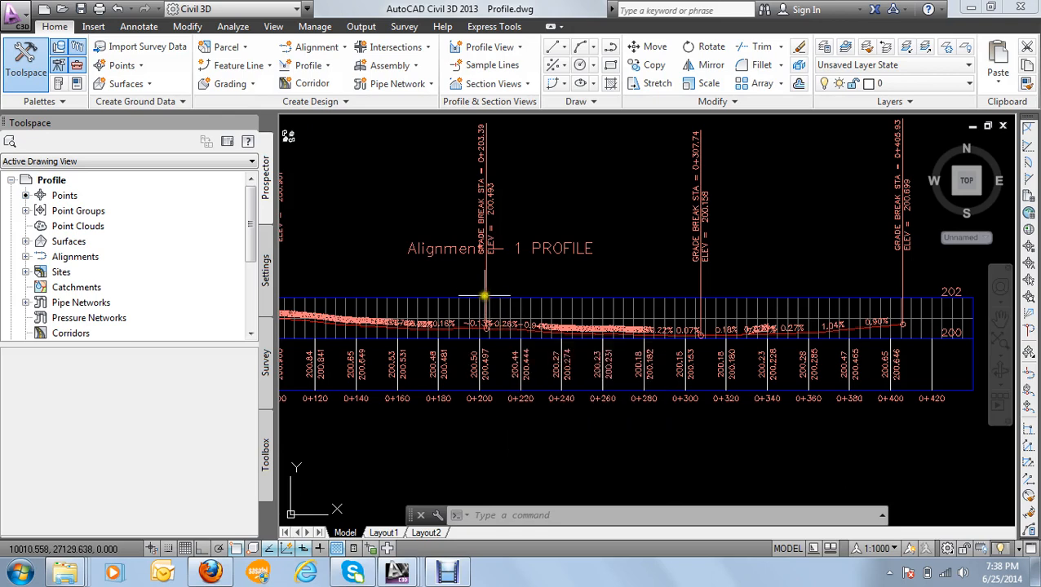
pyautogui.scroll(5, 430, 323)
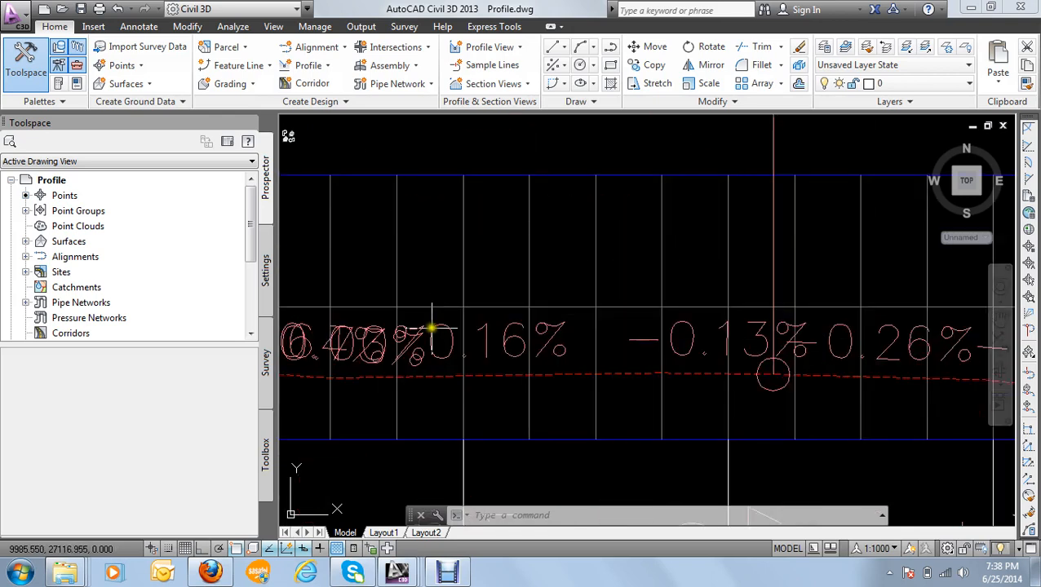
pyautogui.click(419, 333)
pyautogui.scroll(-5, 419, 333)
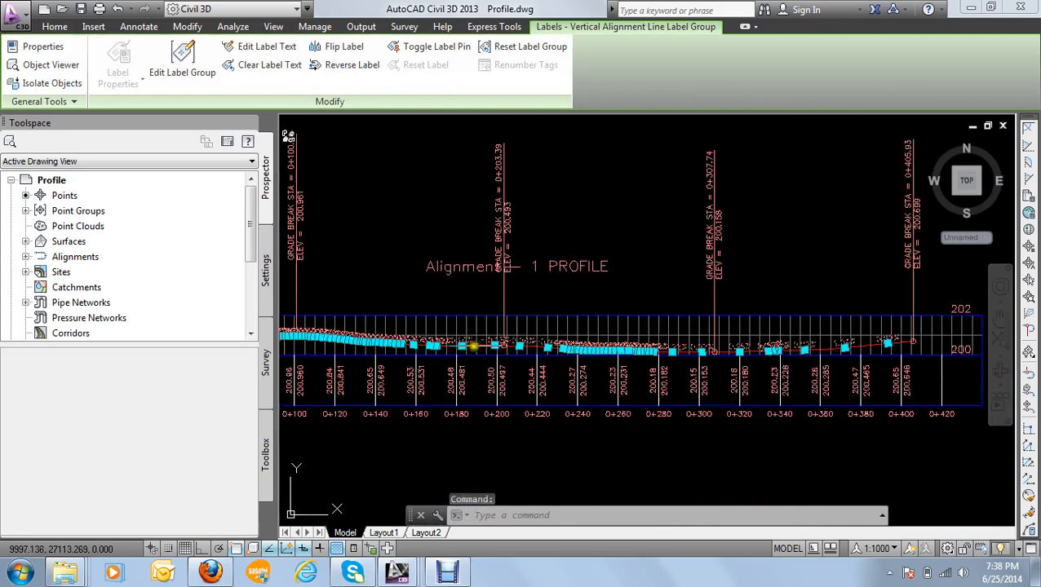
pyautogui.press('Delete')
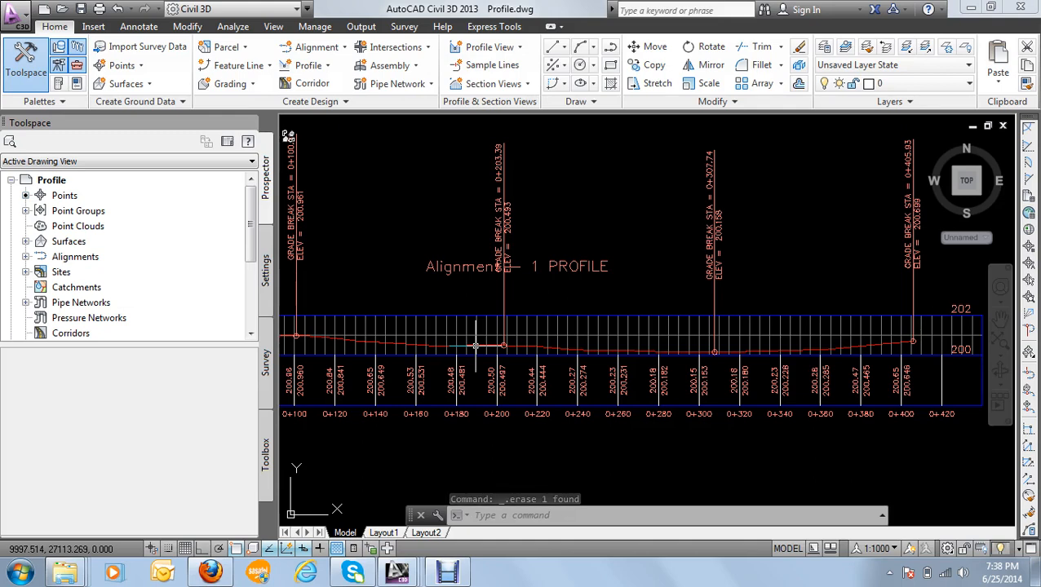
# Step: Select the Alignment - 1 profile view and open its profile view style for editing
pyautogui.scroll(-5, 499, 371)
pyautogui.scroll(5, 395, 356)
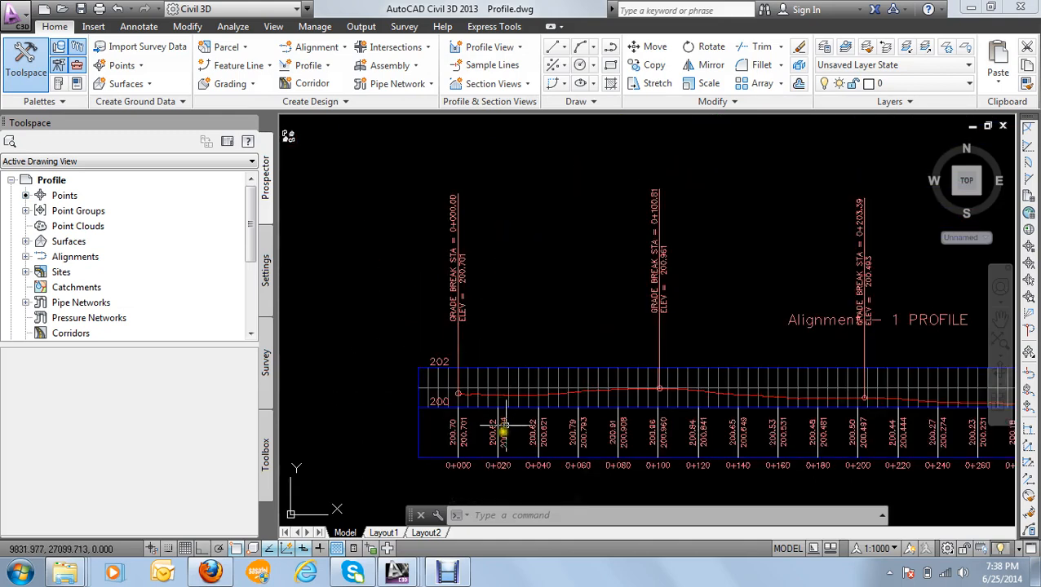
pyautogui.scroll(3, 496, 412)
pyautogui.click(495, 377)
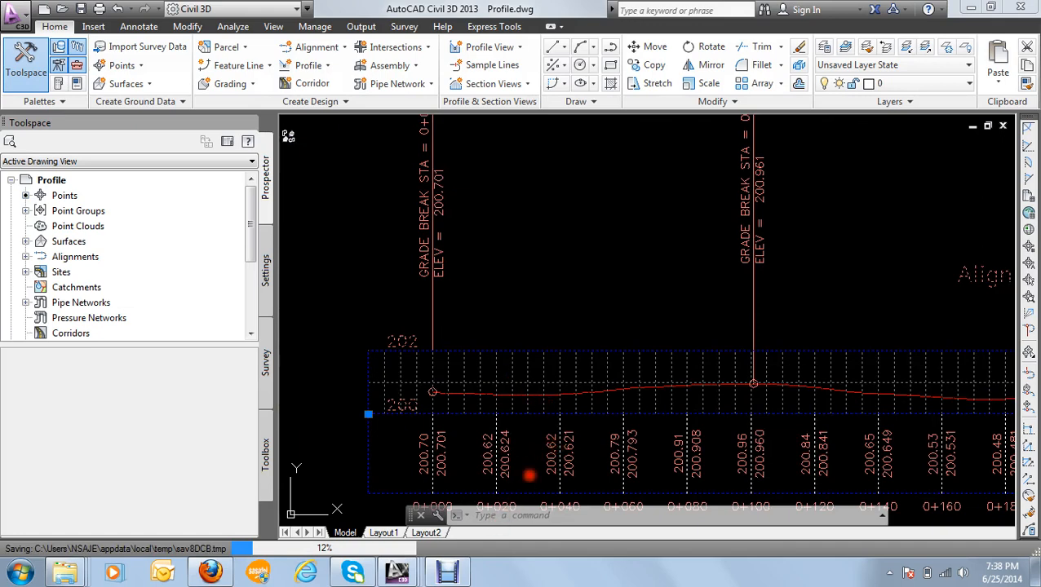
pyautogui.rightClick(590, 470)
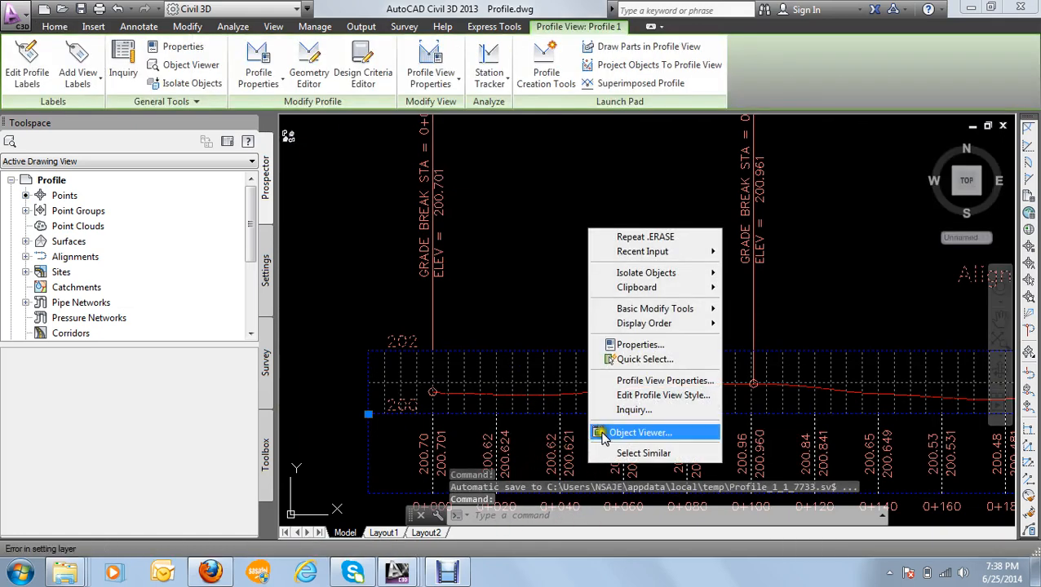
pyautogui.click(643, 397)
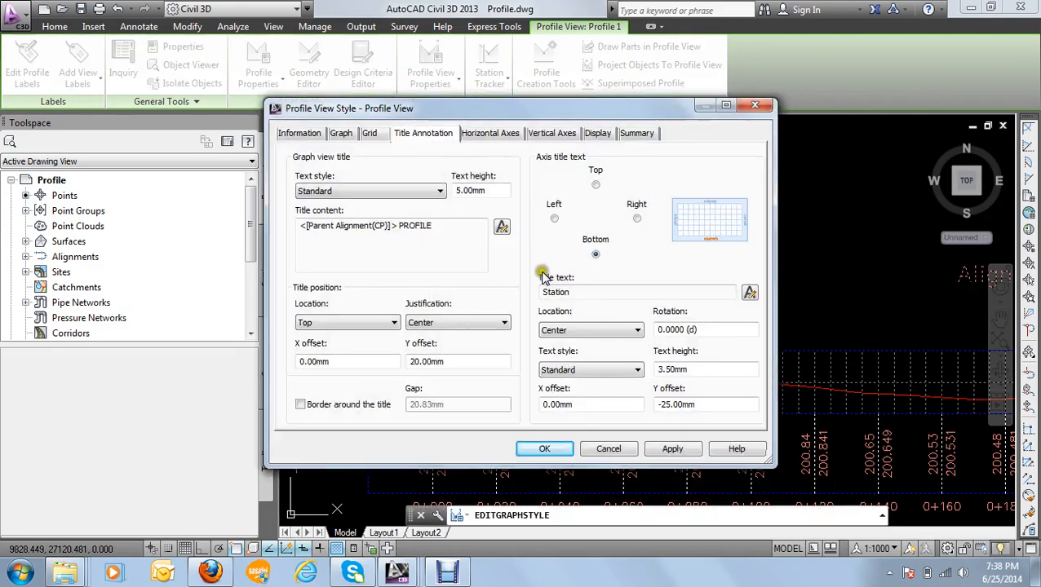
# Step: Review the profile view style's information, graph, grid and title annotation settings
pyautogui.moveTo(433, 115); pyautogui.dragTo(473, 116)
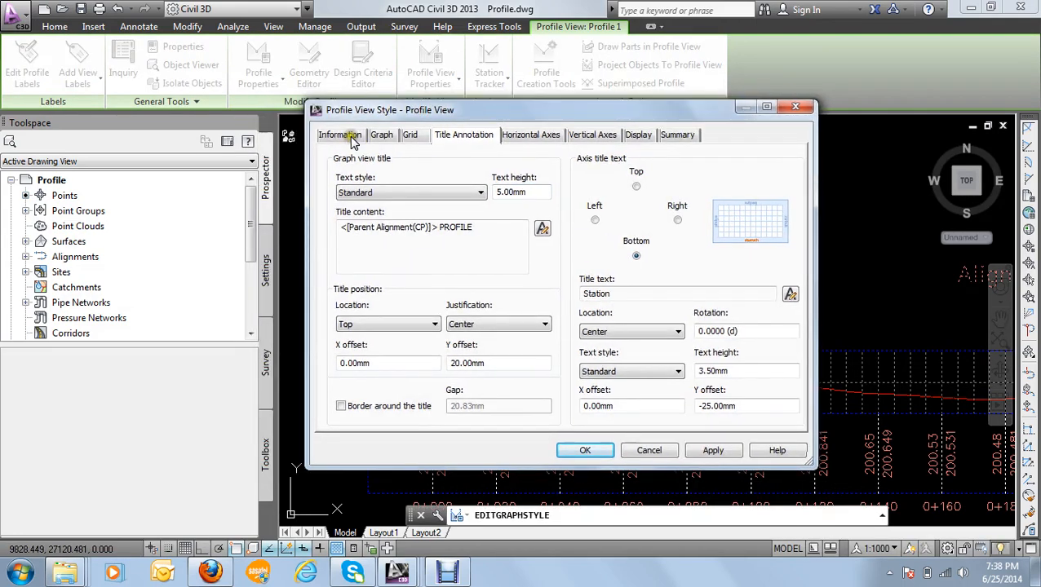
pyautogui.click(350, 137)
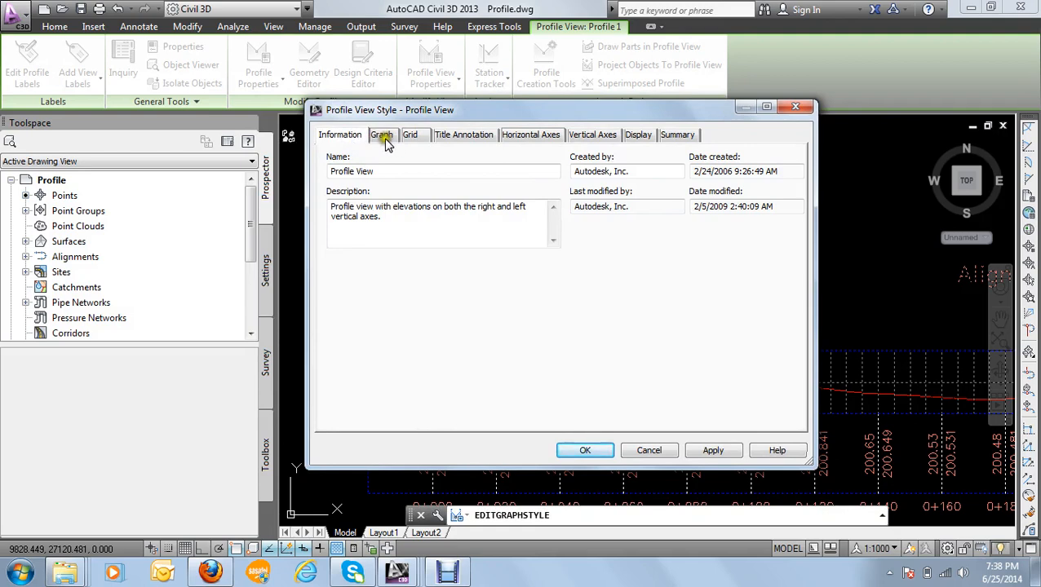
pyautogui.click(385, 139)
pyautogui.click(409, 136)
pyautogui.click(457, 139)
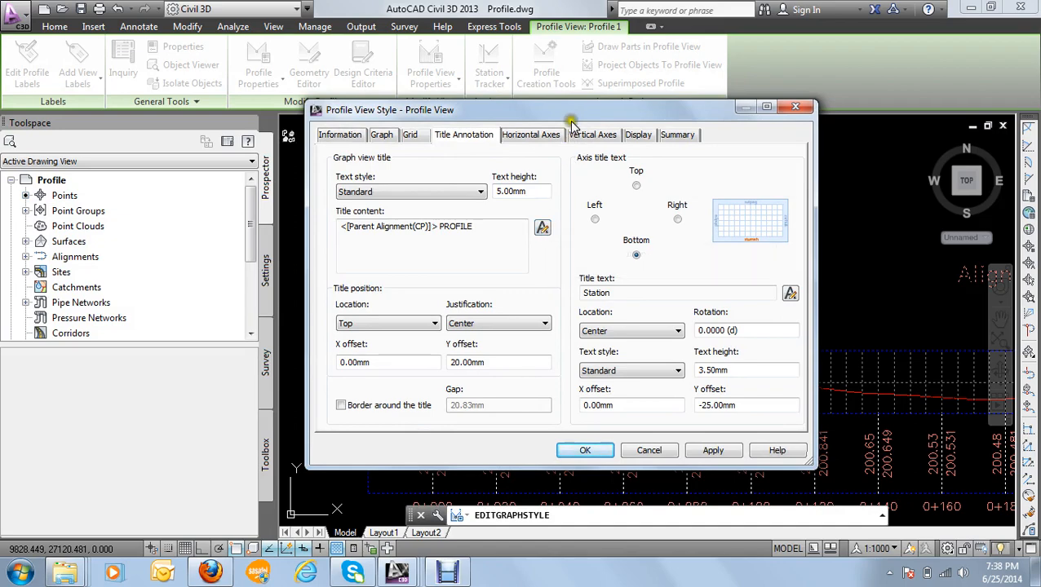
pyautogui.moveTo(573, 114)
pyautogui.mouseDown()
pyautogui.moveTo(588, 346)
pyautogui.moveTo(576, 425)
pyautogui.moveTo(550, 211)
pyautogui.mouseUp()
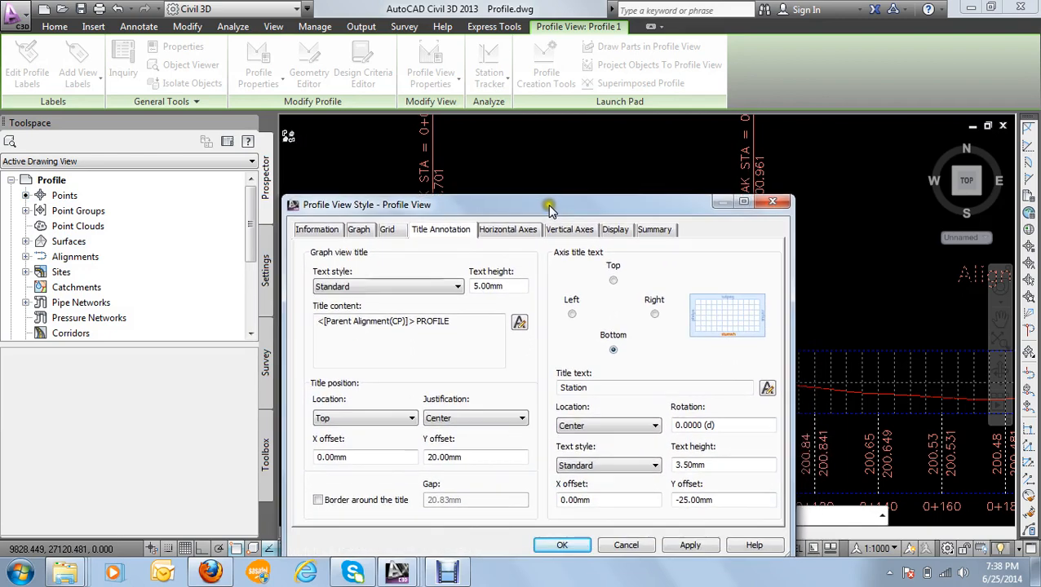
pyautogui.click(520, 323)
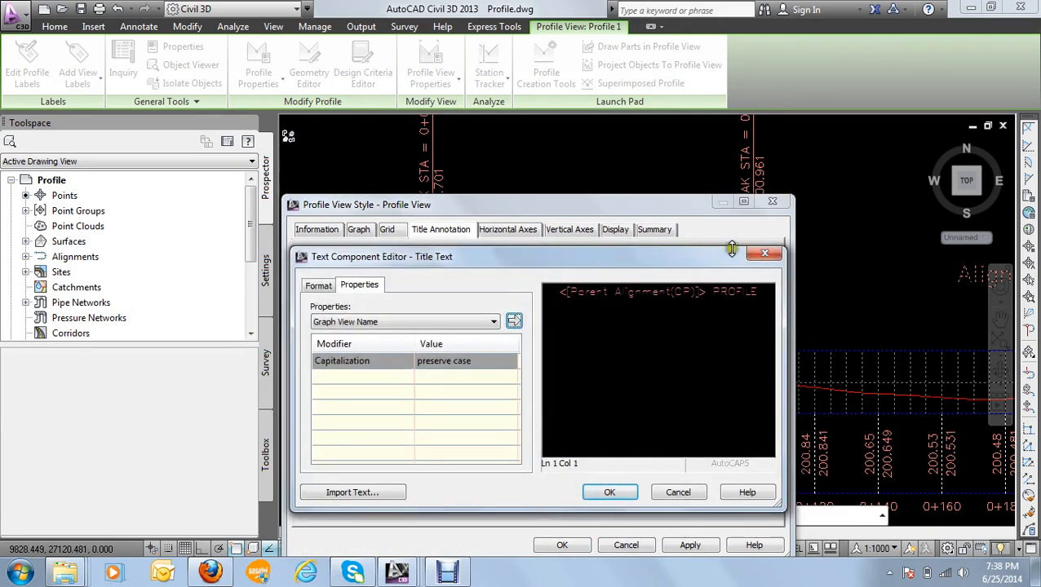
pyautogui.click(764, 254)
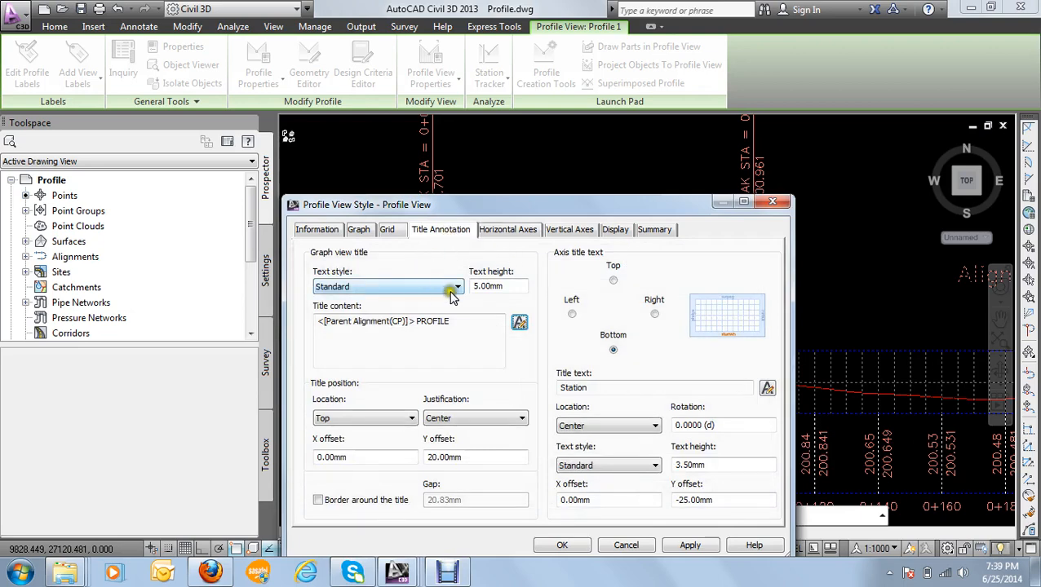
pyautogui.click(400, 290)
pyautogui.click(400, 288)
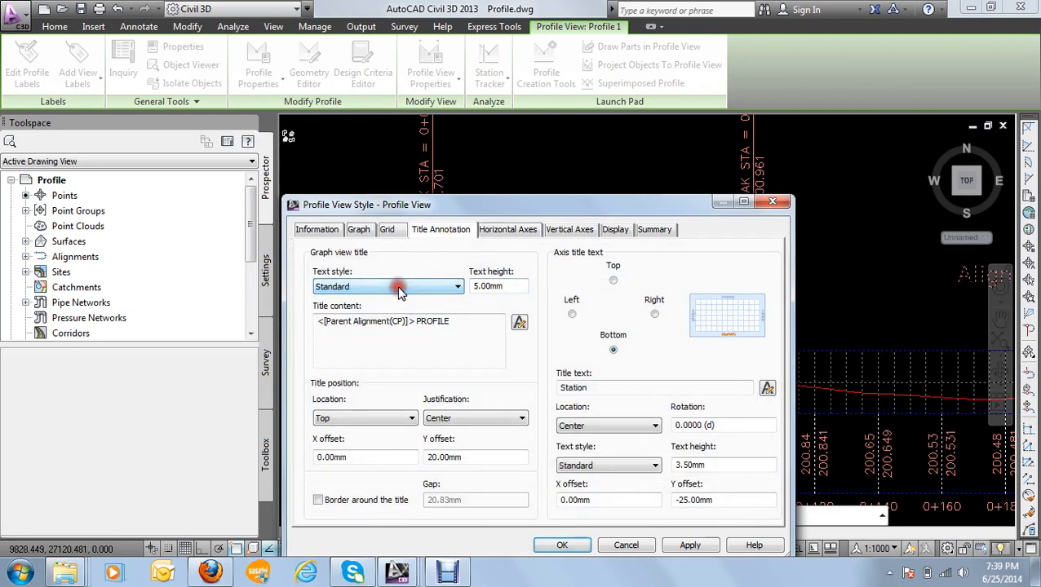
# Step: Replace the graph view title content with the plain text PROFILE 1, removing the Parent Alignment field
pyautogui.click(519, 323)
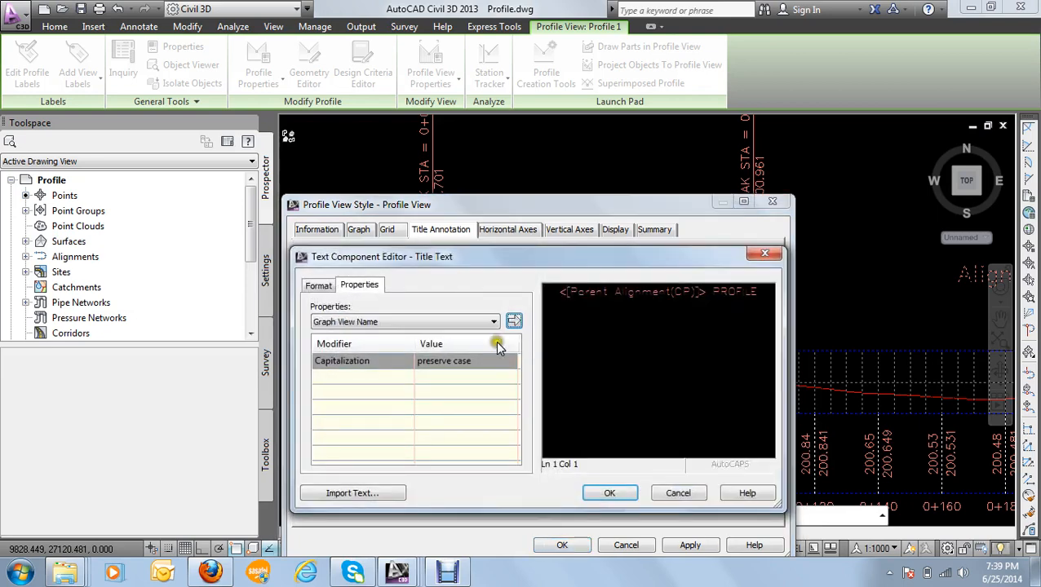
pyautogui.moveTo(707, 292); pyautogui.dragTo(550, 292)
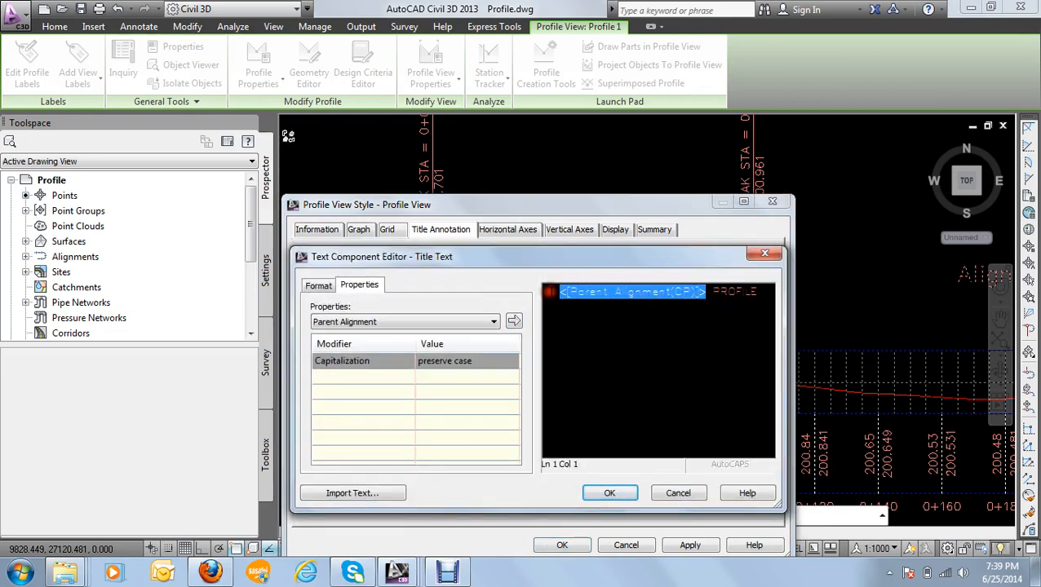
pyautogui.press('Delete')
pyautogui.click(708, 295)
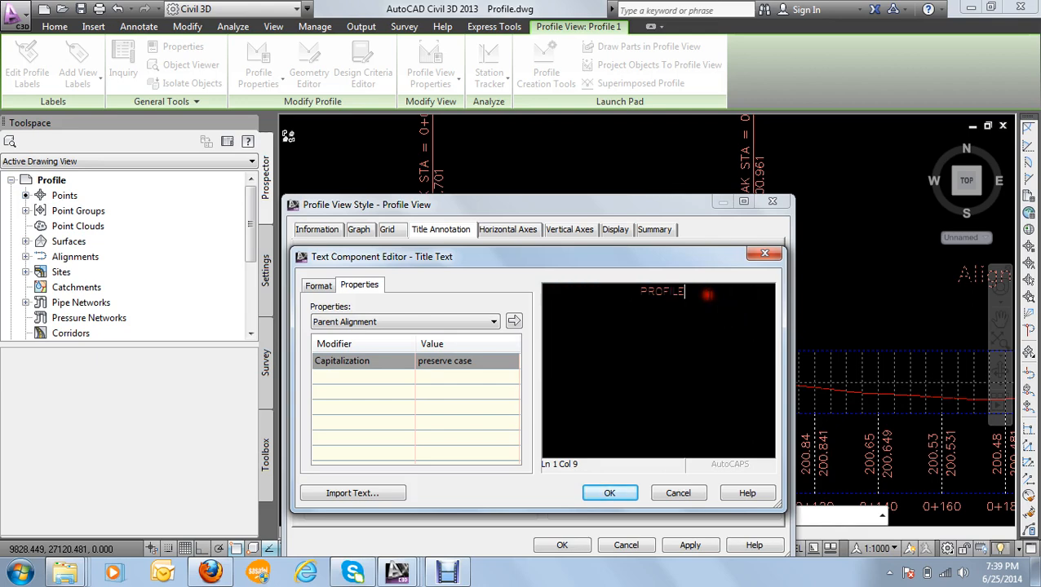
pyautogui.write('1')
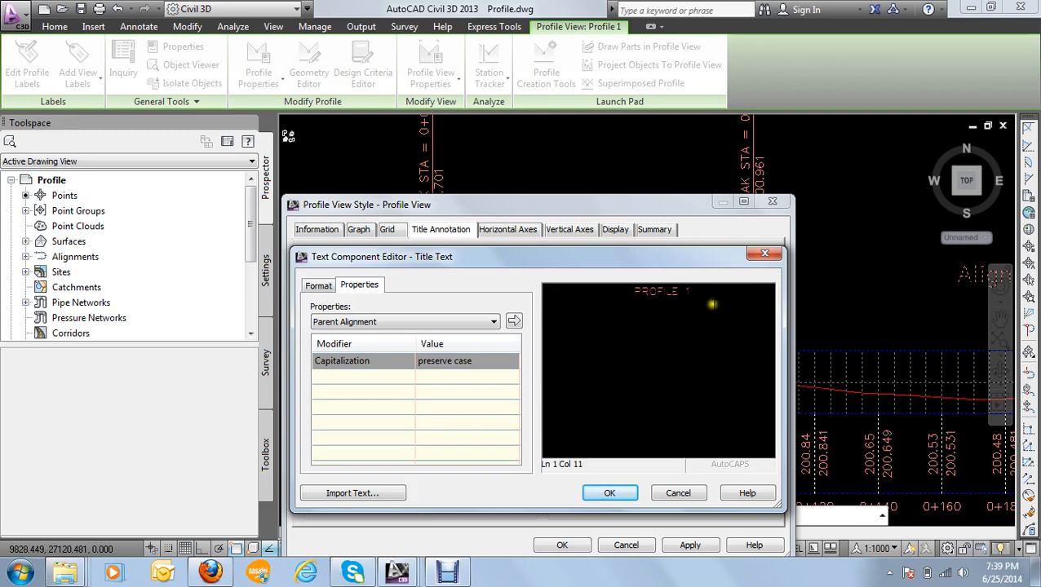
pyautogui.click(612, 494)
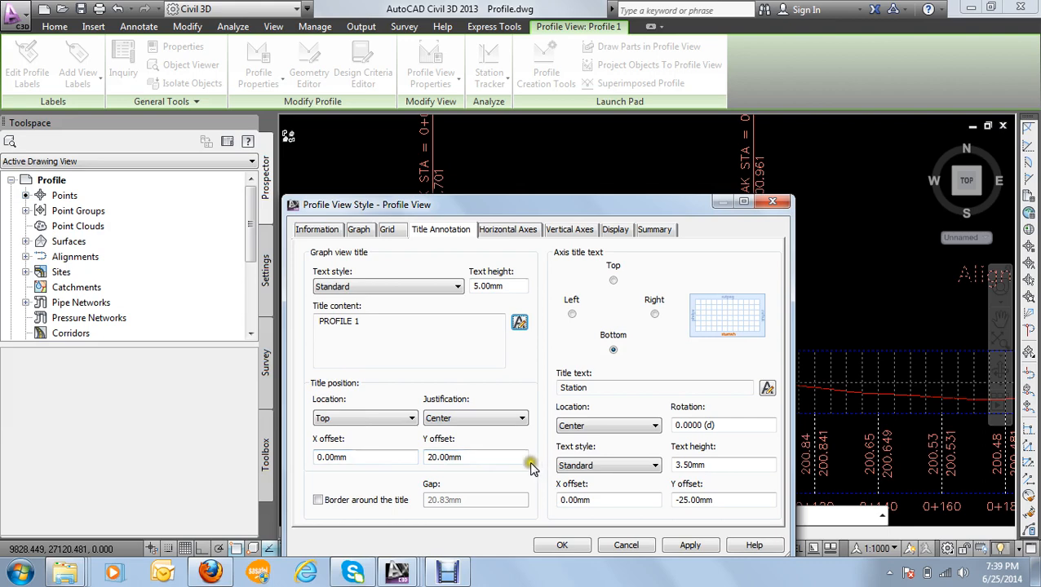
# Step: Review the tick and label settings of the style's horizontal and vertical axes
pyautogui.click(506, 231)
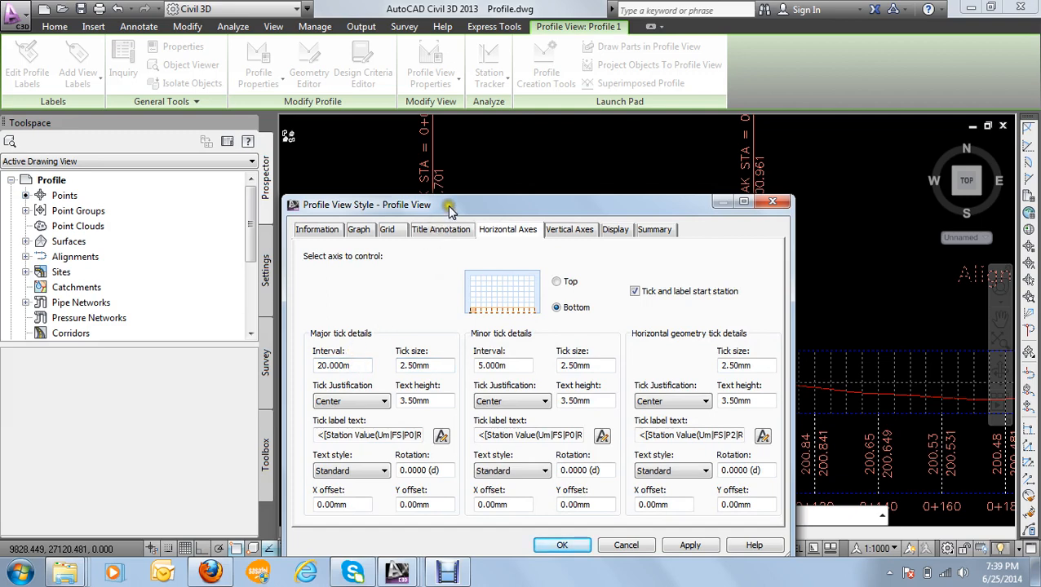
pyautogui.moveTo(450, 210); pyautogui.dragTo(715, 250)
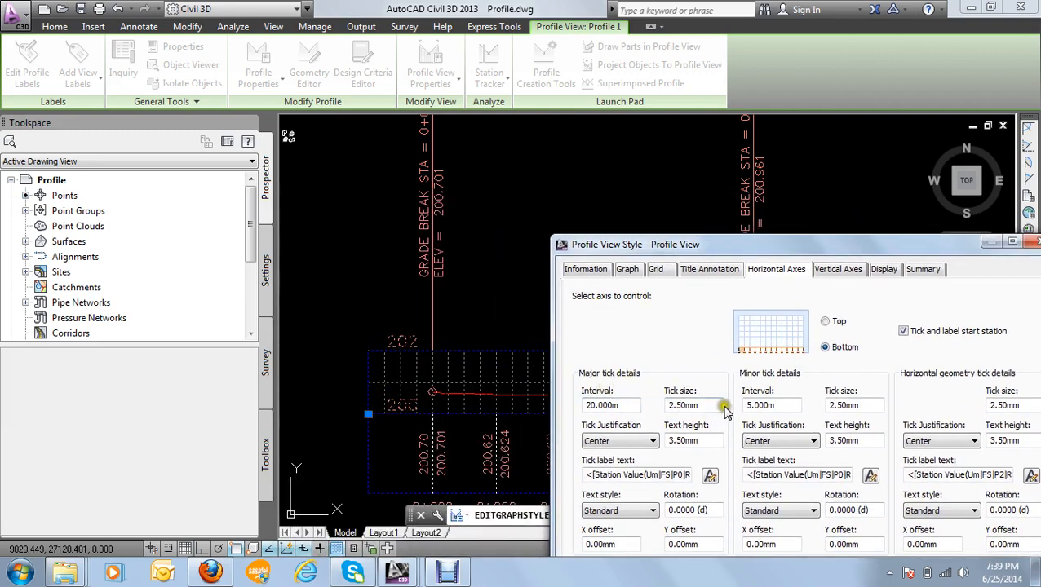
pyautogui.click(834, 274)
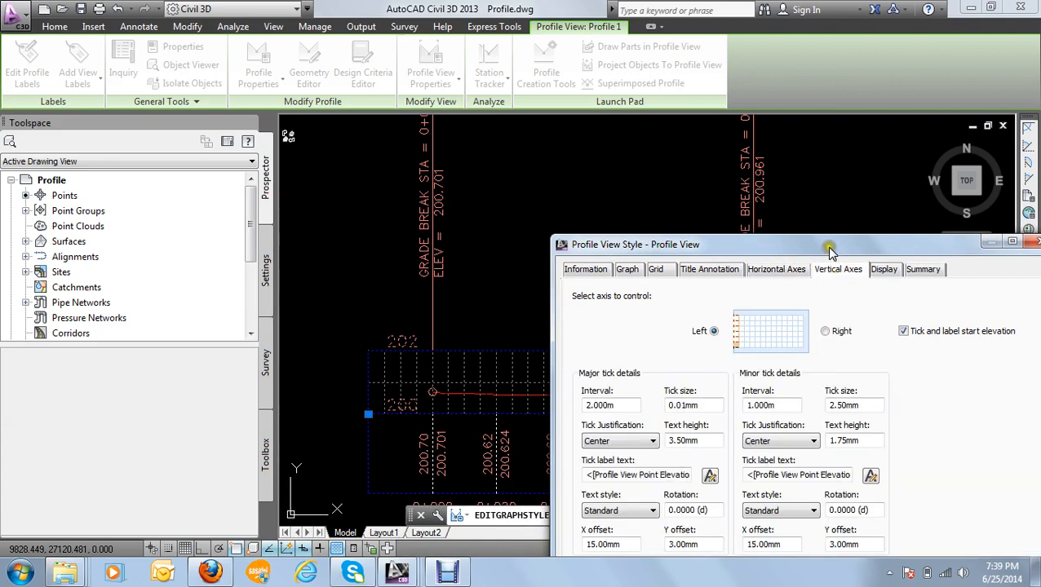
pyautogui.moveTo(829, 246); pyautogui.dragTo(629, 208)
# Step: Make the Left Axis Title and Right Axis Title components visible in the style's plan display and apply the style to the profile view
pyautogui.click(683, 234)
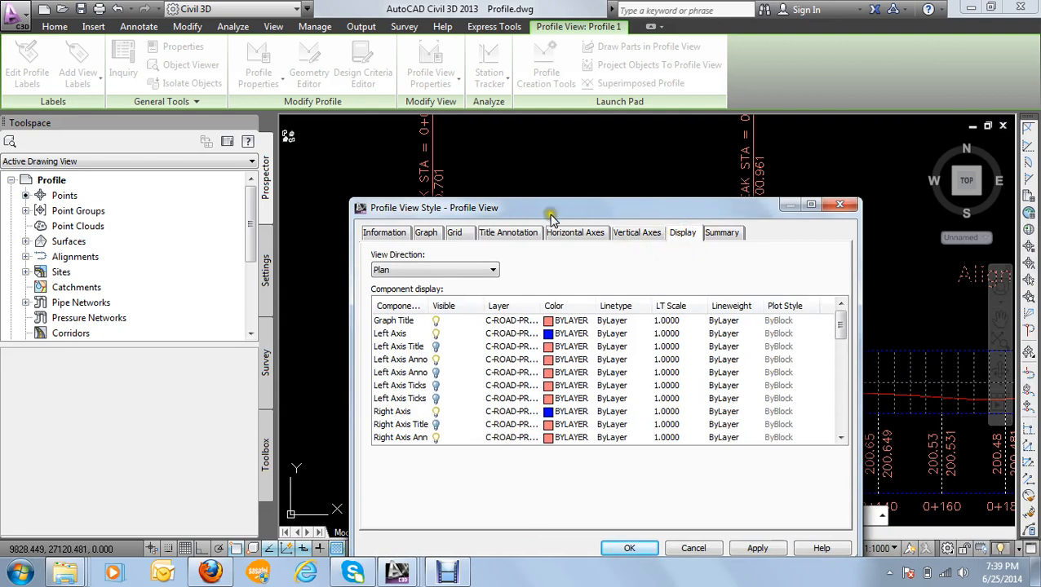
pyautogui.moveTo(531, 209); pyautogui.dragTo(738, 205)
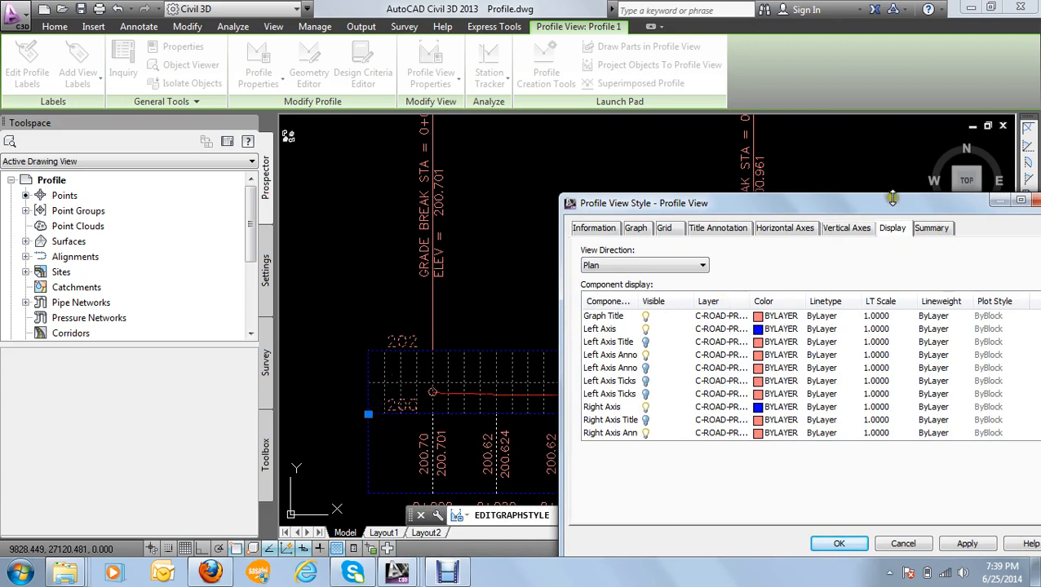
pyautogui.moveTo(892, 193); pyautogui.dragTo(892, 99)
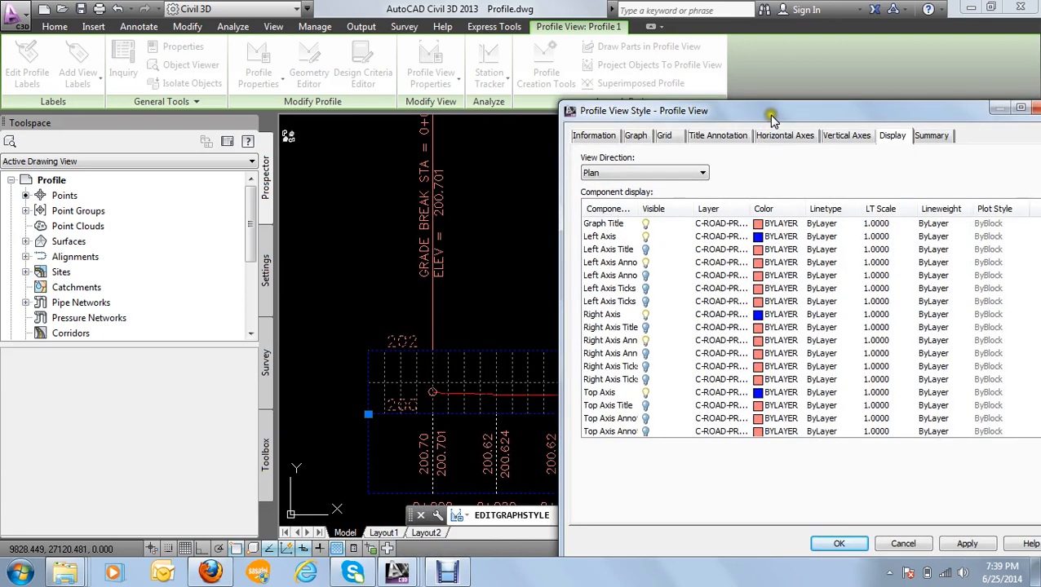
pyautogui.moveTo(770, 114); pyautogui.dragTo(665, 97)
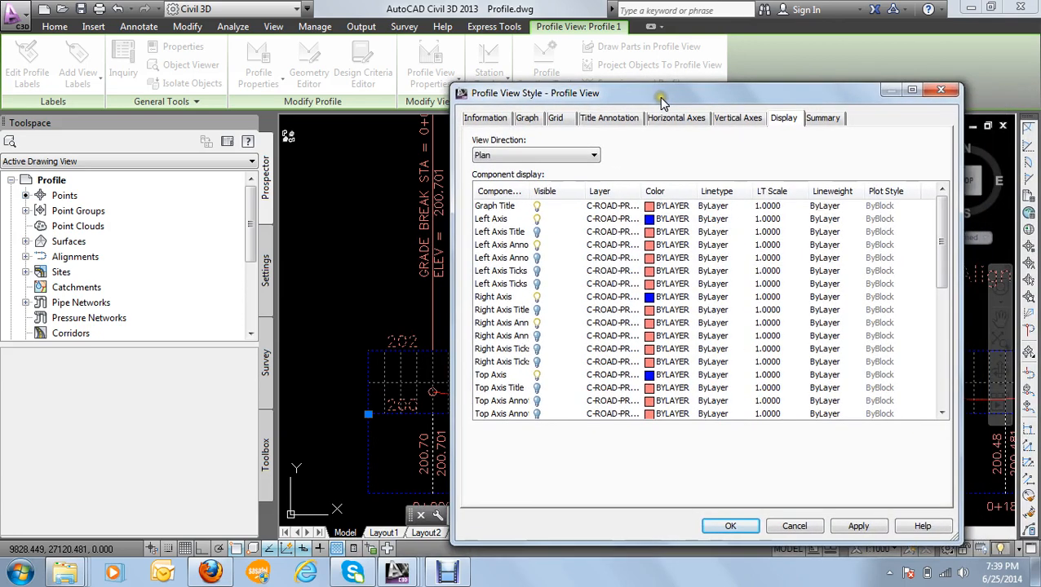
pyautogui.click(537, 232)
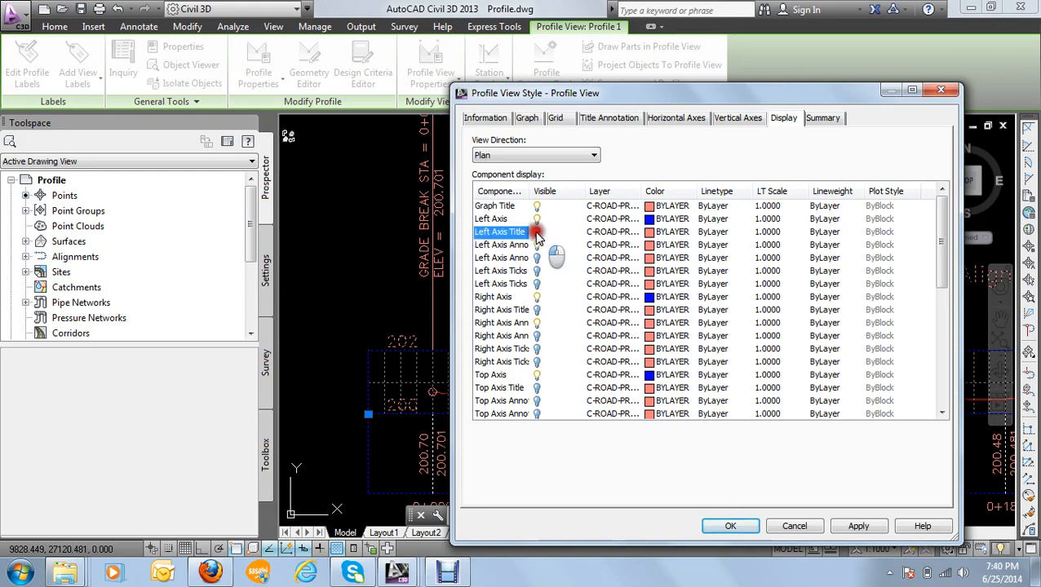
pyautogui.click(537, 311)
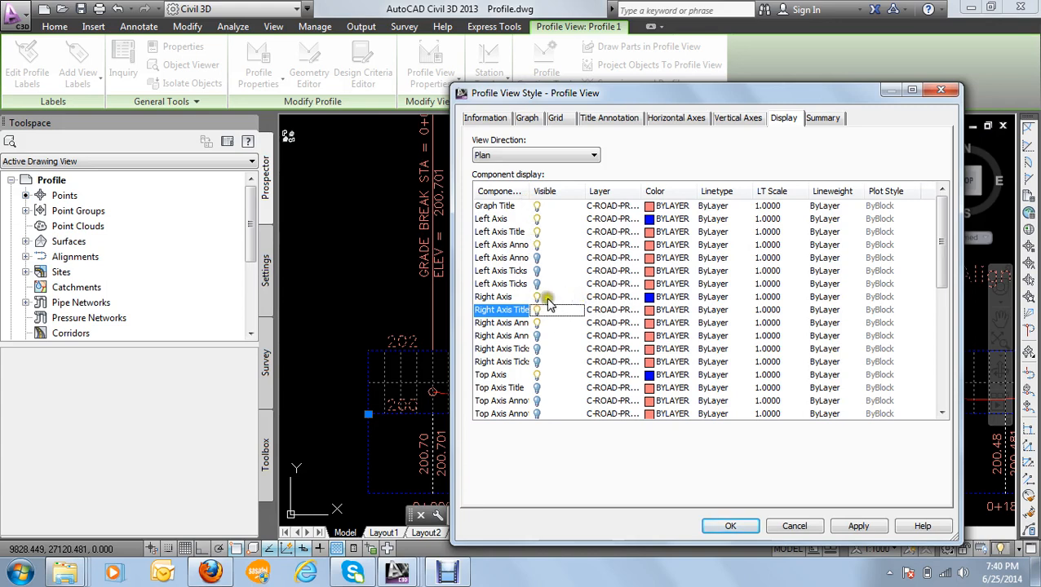
pyautogui.scroll(-5, 545, 294)
pyautogui.click(860, 526)
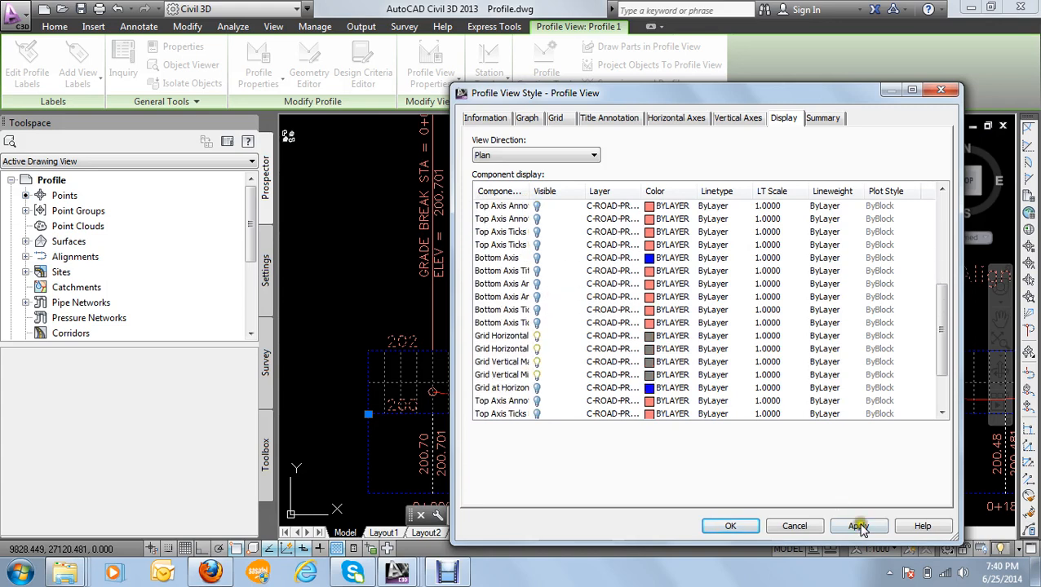
pyautogui.click(731, 526)
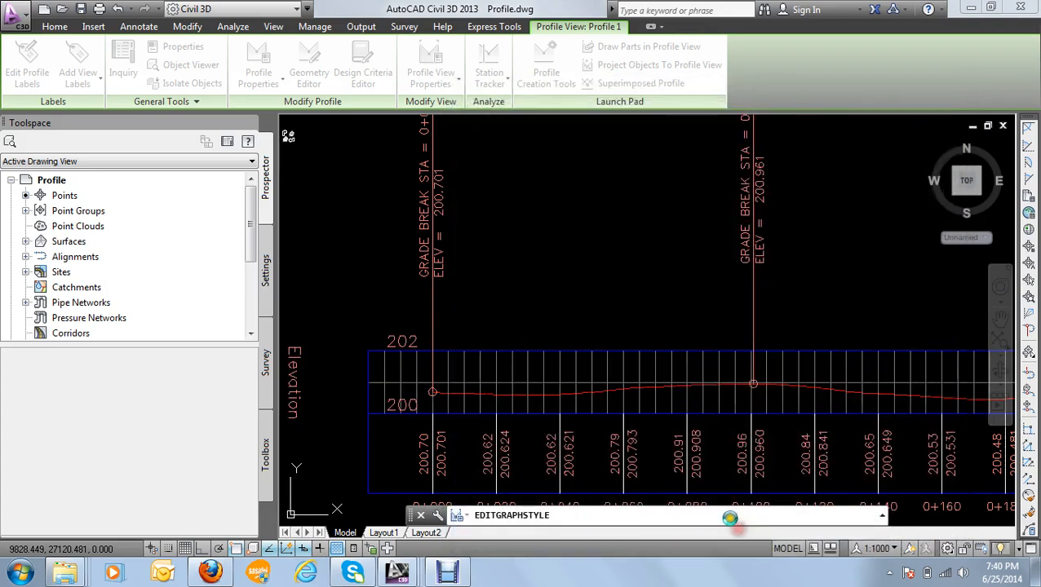
pyautogui.scroll(-4, 645, 372)
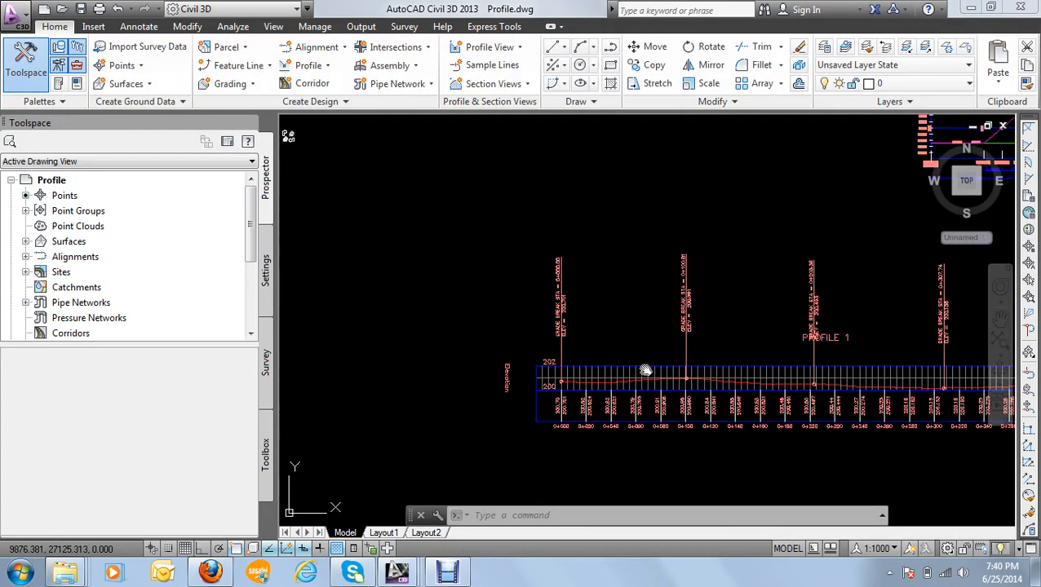
pyautogui.scroll(3, 367, 304)
pyautogui.scroll(-3, 451, 309)
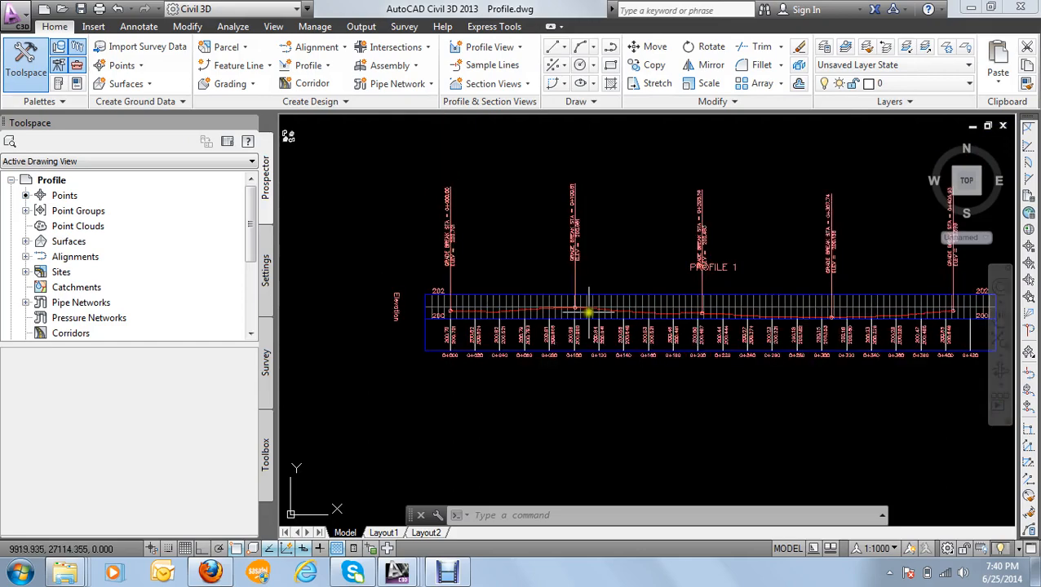
# Step: Examine the finished profile view, including its elevation axis titles, grade break labels, station and elevation bands, and PROFILE 1 title
pyautogui.moveTo(654, 315); pyautogui.dragTo(557, 316, button='middle')
pyautogui.scroll(4, 674, 310)
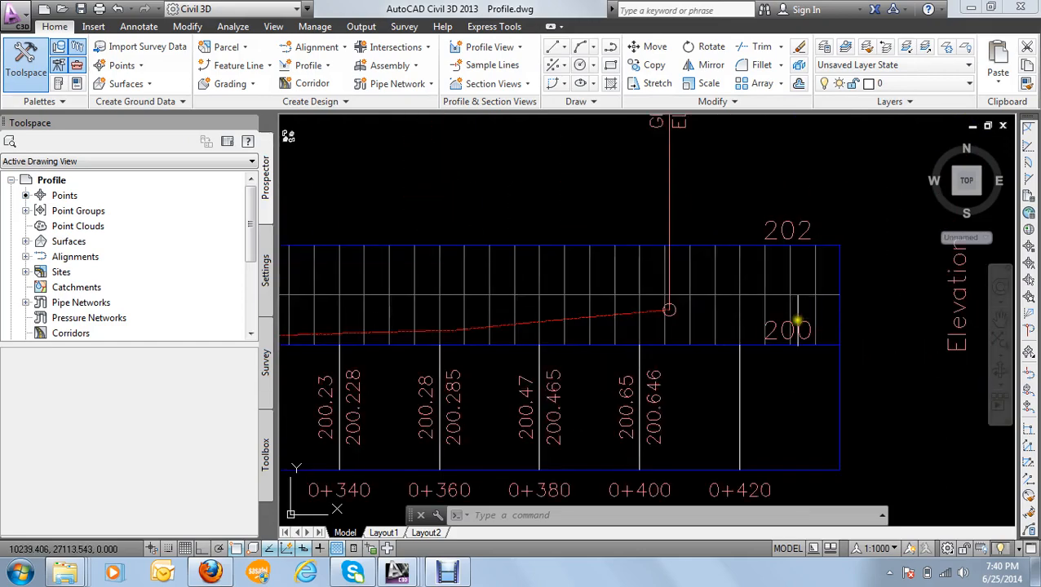
pyautogui.scroll(-4, 734, 323)
pyautogui.moveTo(532, 352); pyautogui.dragTo(646, 332, button='middle')
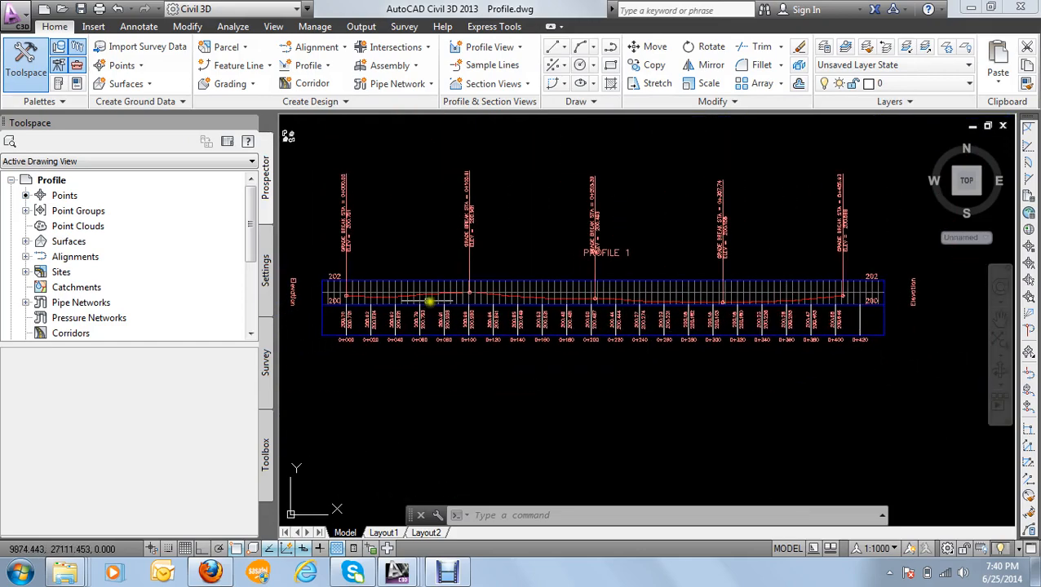
pyautogui.moveTo(424, 302)
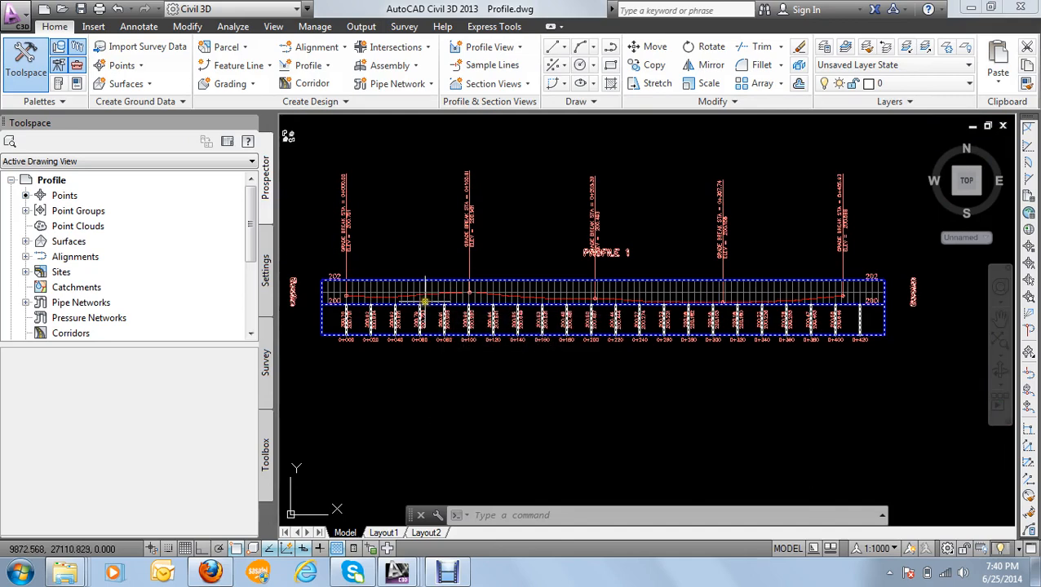
pyautogui.scroll(1, 424, 301)
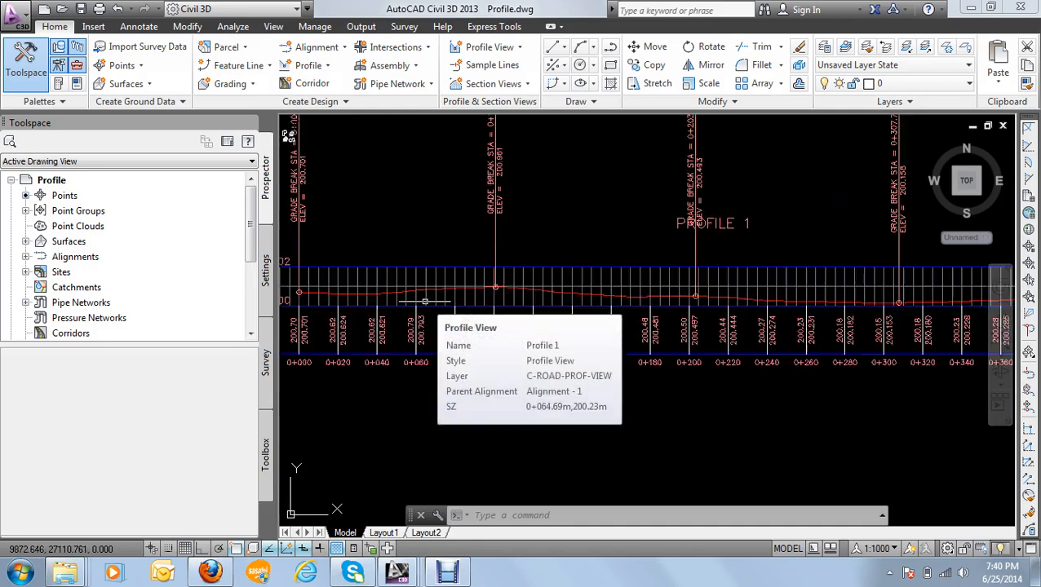
pyautogui.scroll(-3, 436, 297)
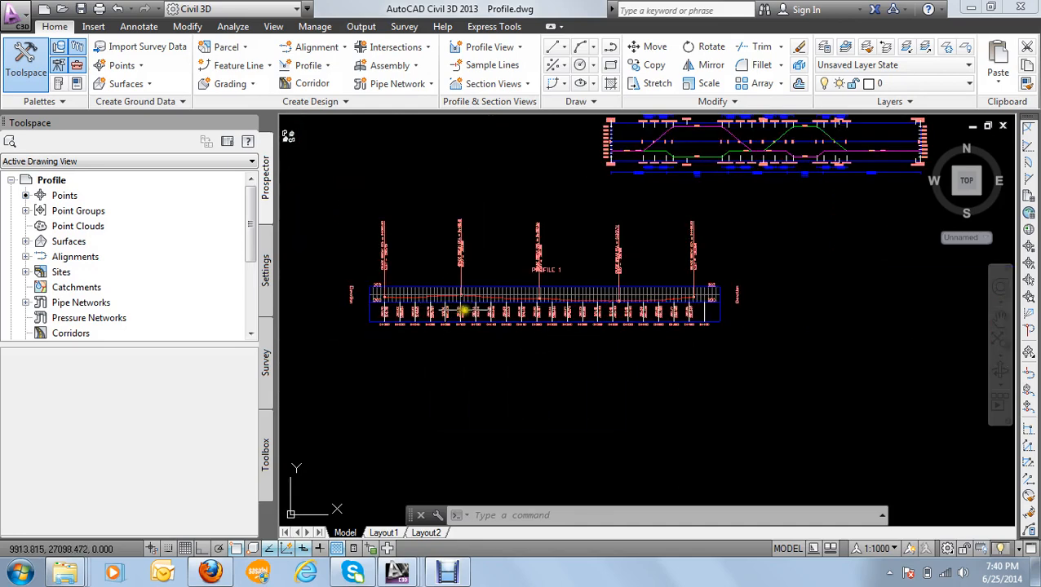
pyautogui.scroll(2, 446, 304)
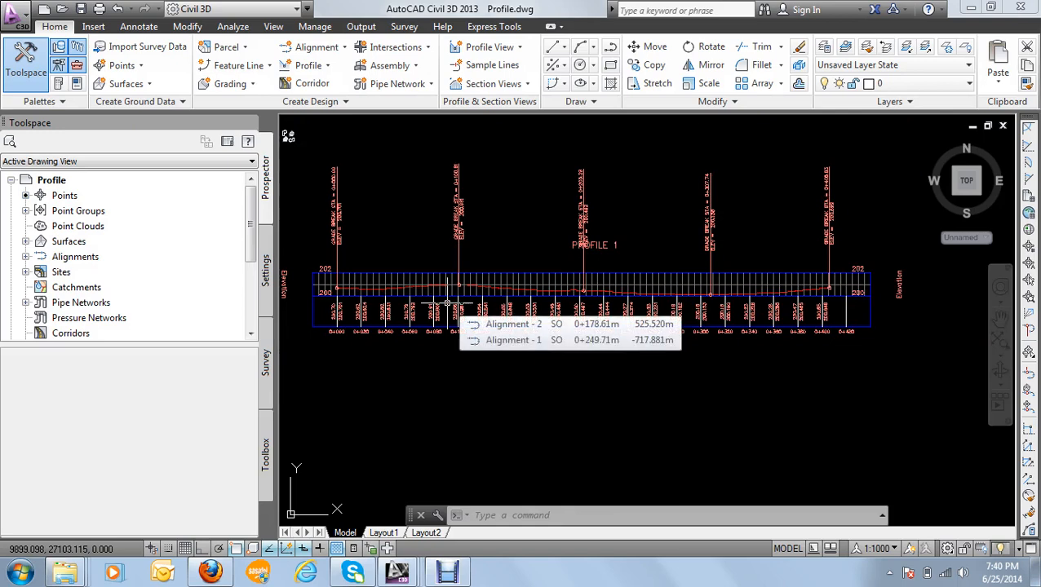
pyautogui.click(447, 305)
pyautogui.scroll(1, 447, 304)
pyautogui.scroll(-3, 441, 302)
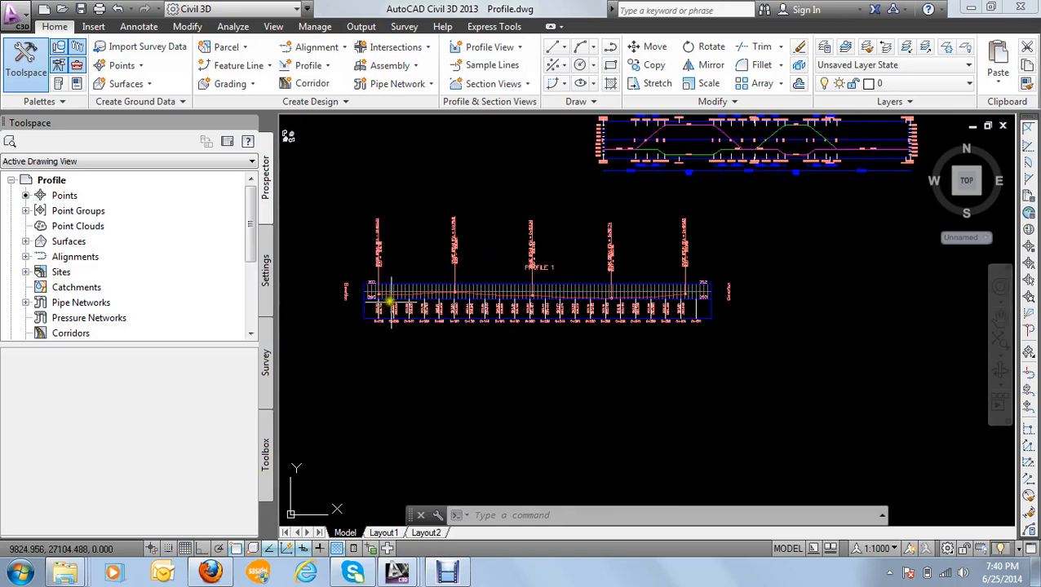
pyautogui.scroll(3, 388, 300)
pyautogui.scroll(-1, 414, 294)
pyautogui.scroll(-2, 416, 293)
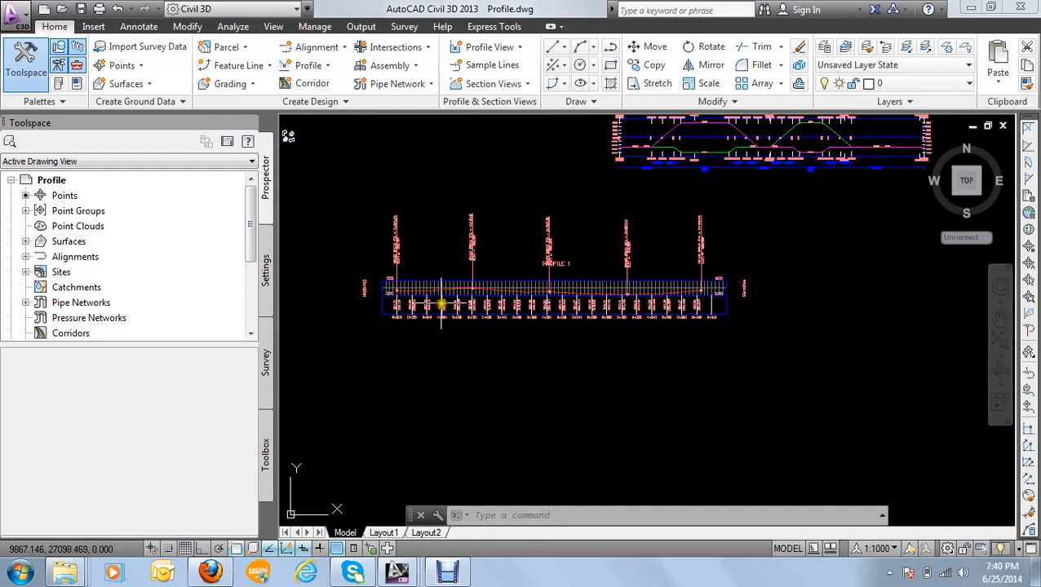
pyautogui.moveTo(446, 295); pyautogui.dragTo(451, 253, button='middle')
pyautogui.scroll(2, 446, 249)
pyautogui.click(389, 245)
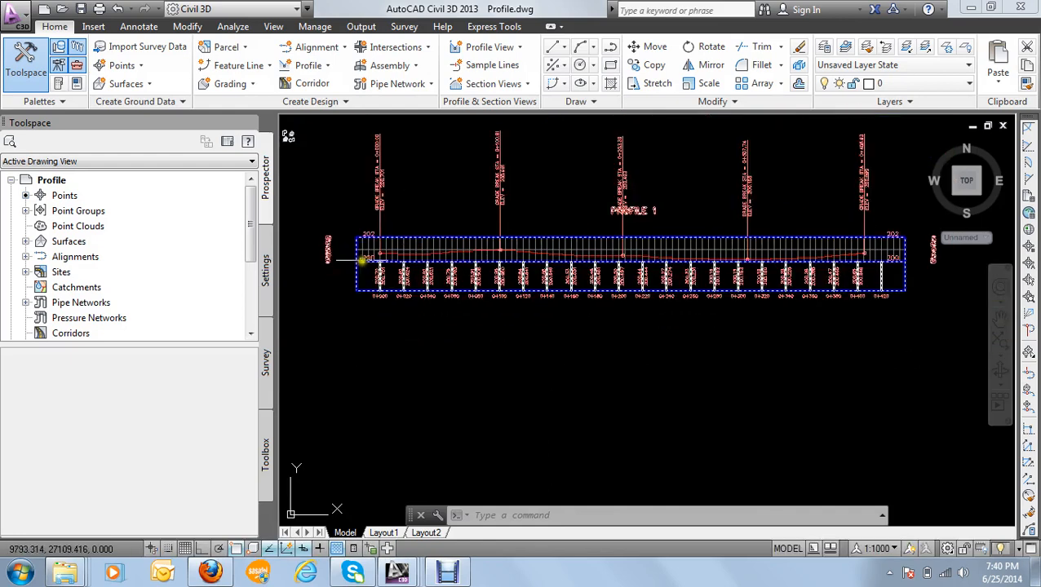
pyautogui.moveTo(384, 246)
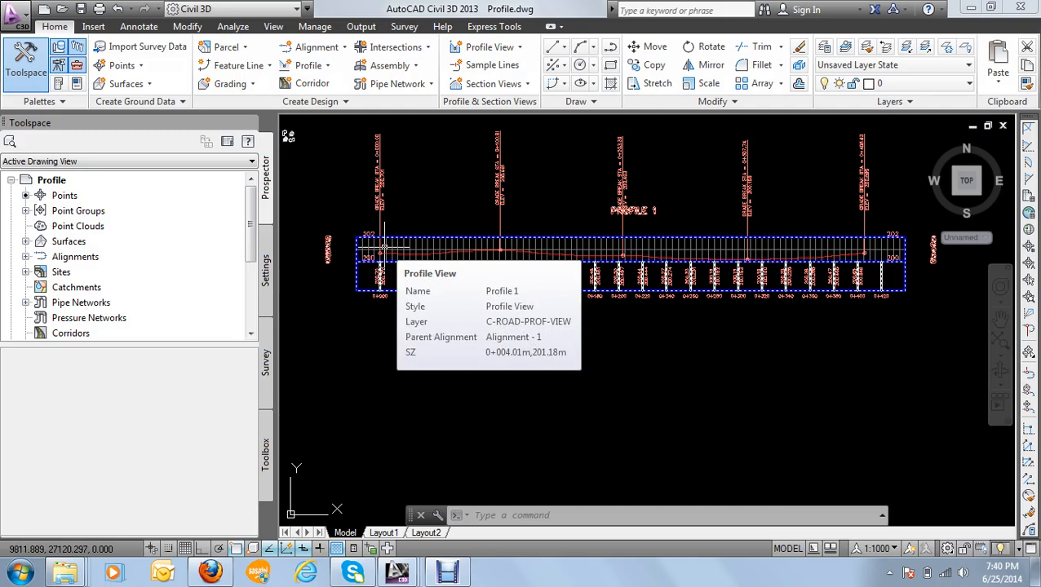
pyautogui.scroll(-4, 441, 286)
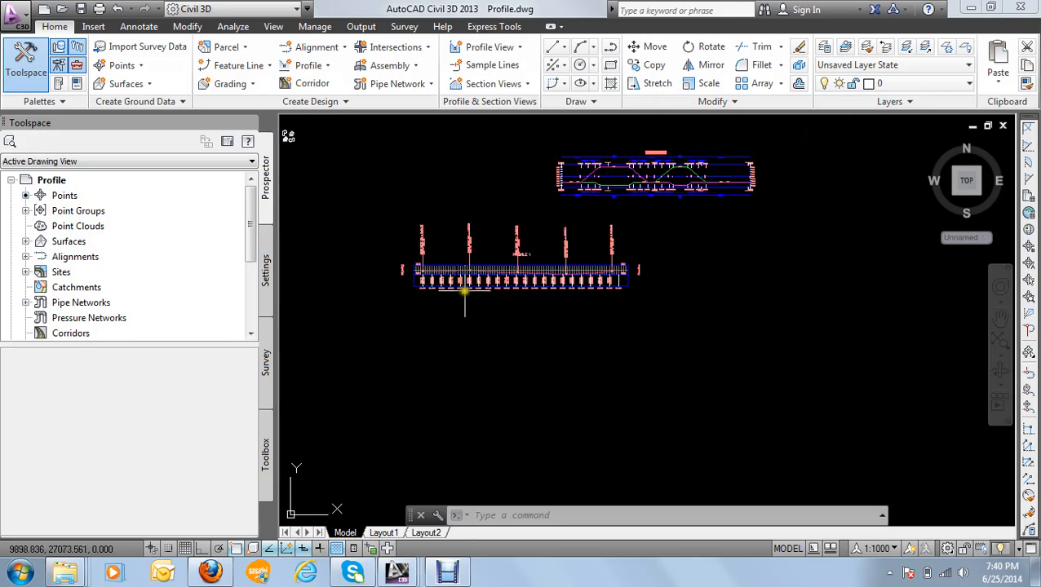
# Step: Start creating another surface profile from Surface m5, keeping Alignment - 1 as the alignment
pyautogui.moveTo(458, 291)
pyautogui.mouseDown(button='middle')
pyautogui.moveTo(539, 326)
pyautogui.moveTo(621, 333)
pyautogui.mouseUp(button='middle')
pyautogui.scroll(2, 360, 283)
pyautogui.moveTo(365, 283); pyautogui.dragTo(556, 286, button='middle')
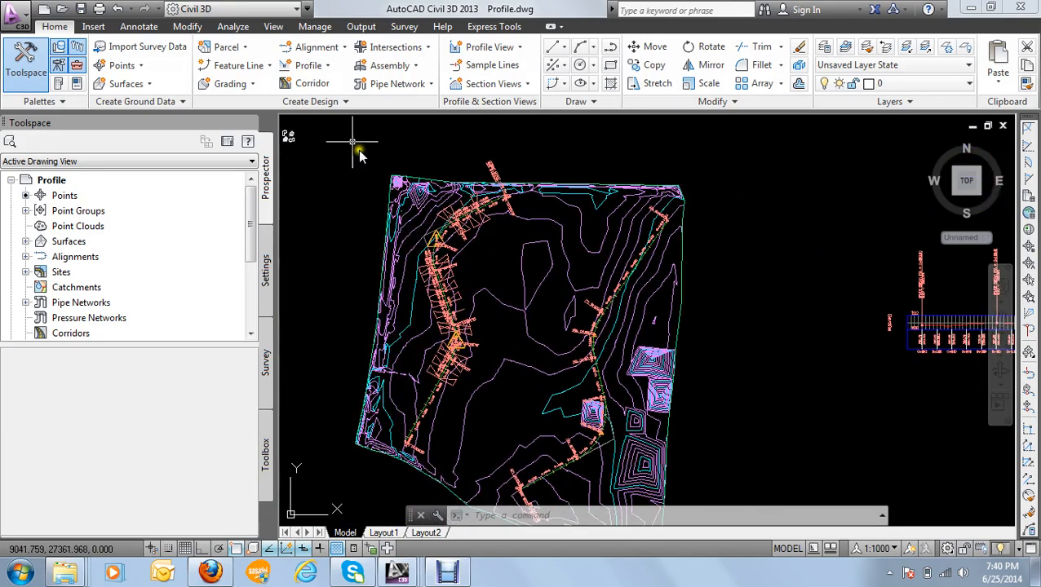
pyautogui.click(322, 65)
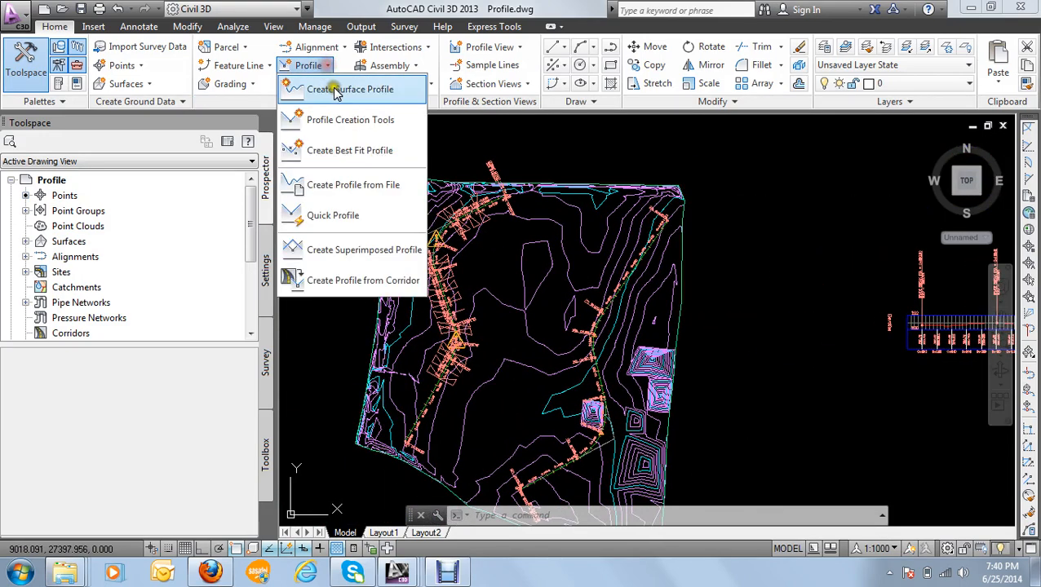
pyautogui.click(337, 92)
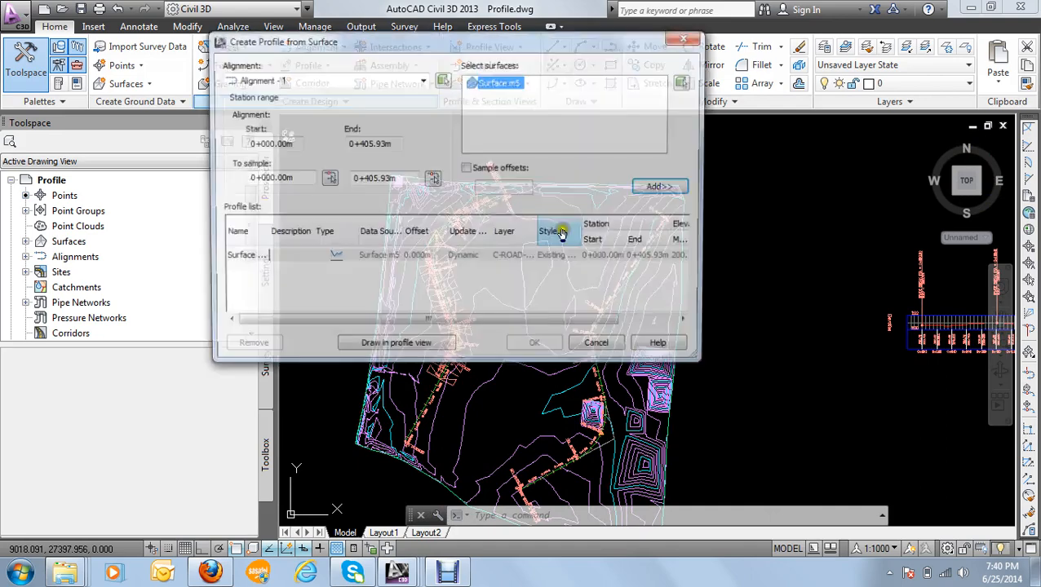
pyautogui.click(314, 79)
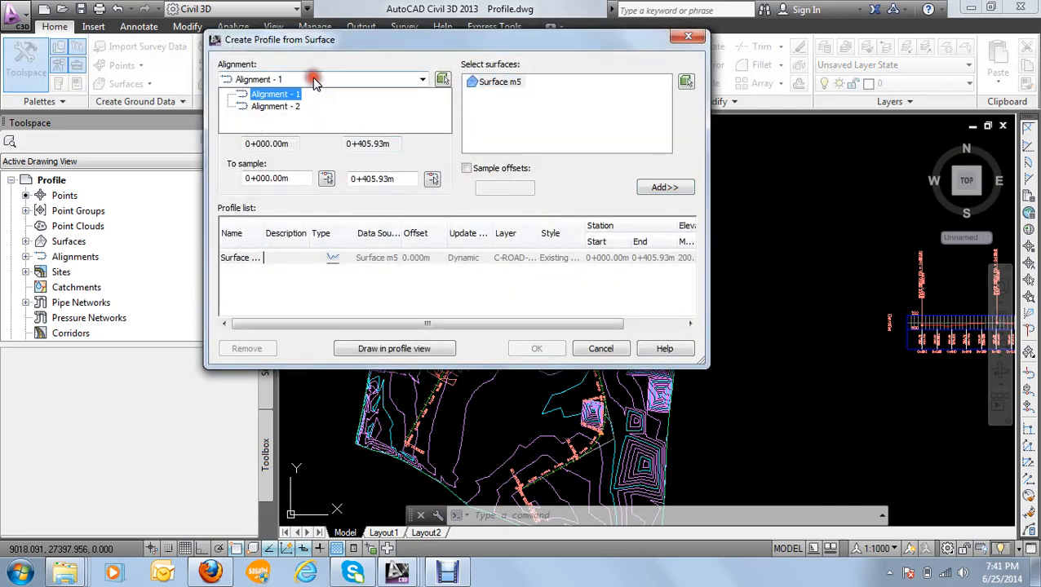
pyautogui.click(323, 83)
pyautogui.click(484, 94)
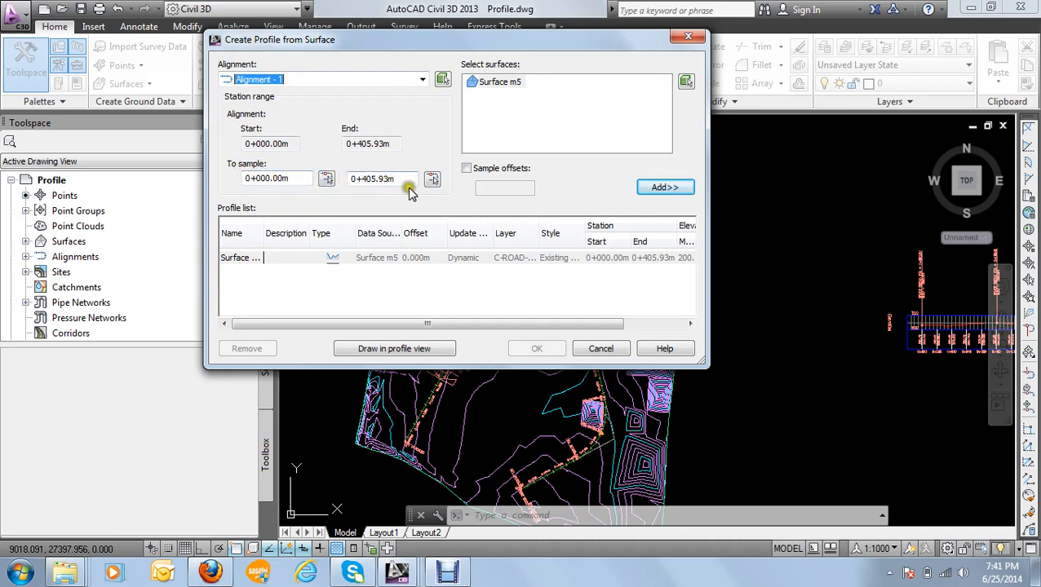
# Step: Set the start of the sample range to station 0+320.00m by picking it on the alignment in the drawing
pyautogui.click(327, 181)
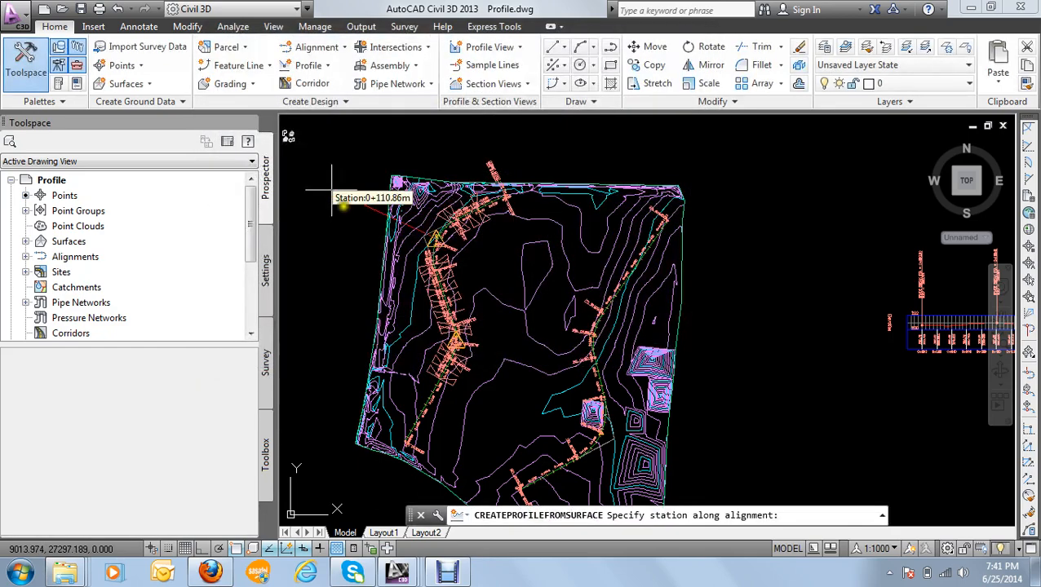
pyautogui.scroll(3, 379, 449)
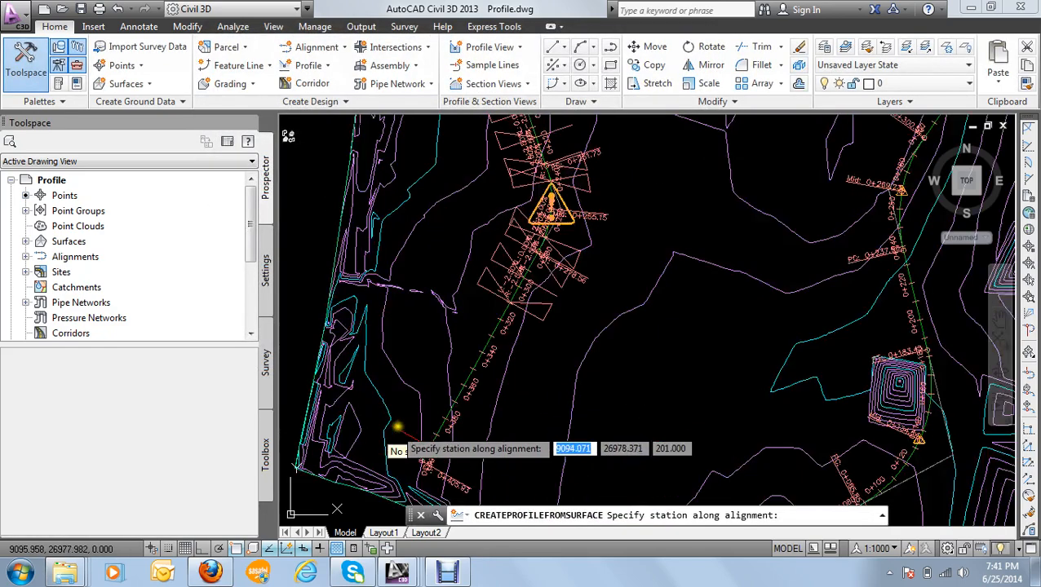
pyautogui.scroll(-4, 514, 219)
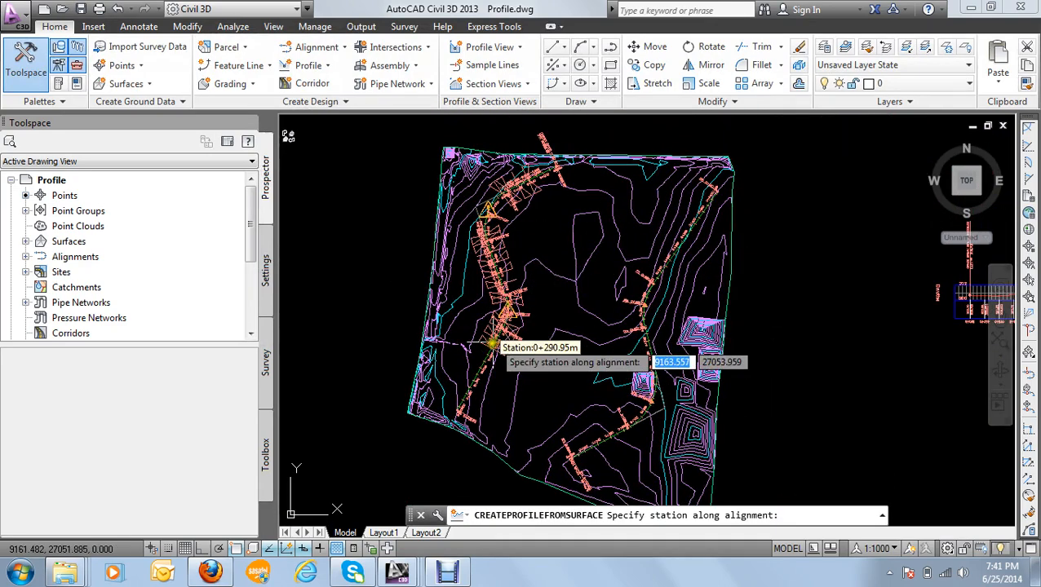
pyautogui.scroll(3, 490, 353)
pyautogui.scroll(2, 490, 352)
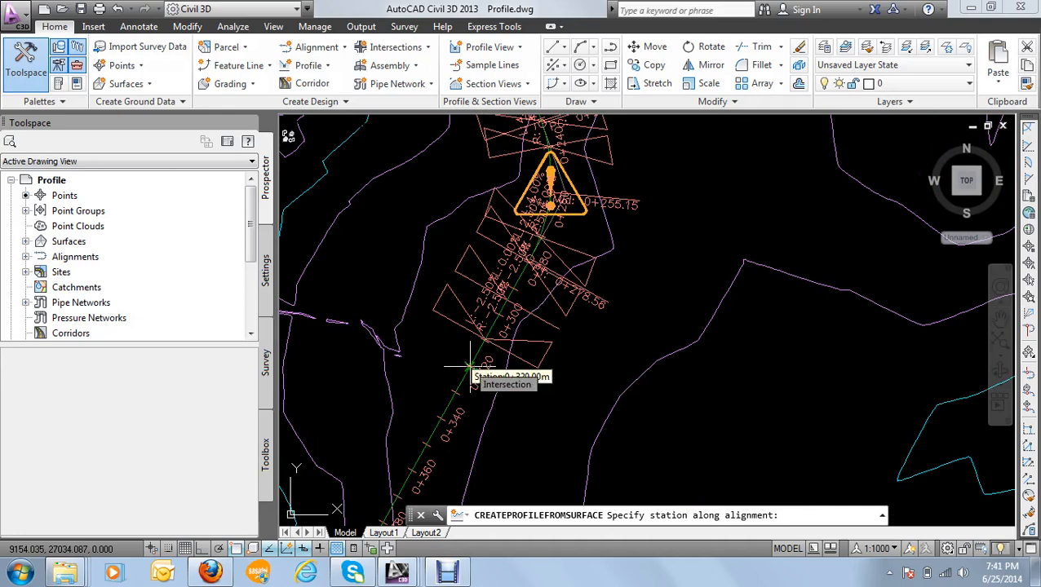
pyautogui.click(470, 367)
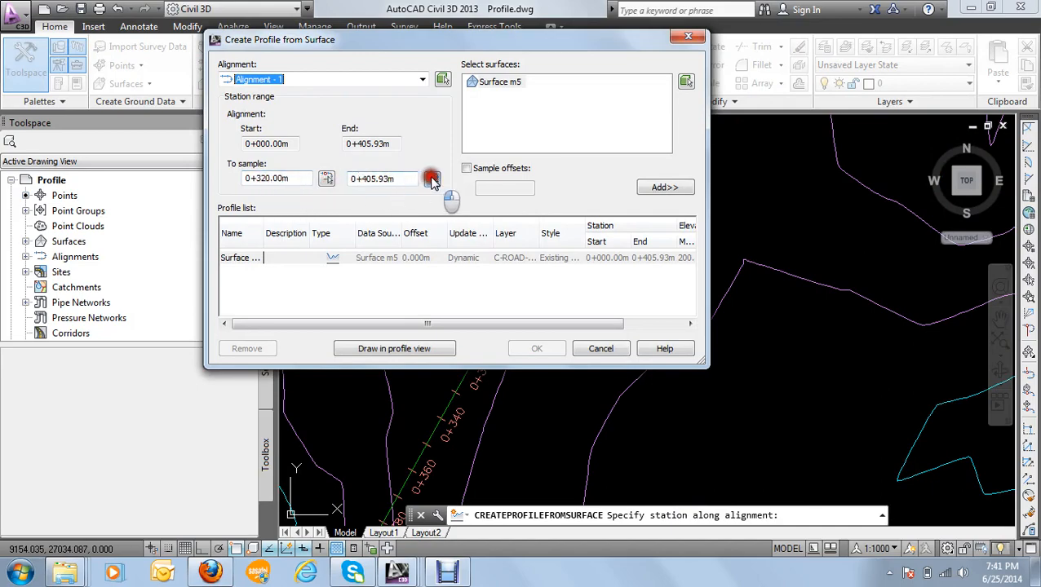
# Step: Set the end of the sample range to station 0+160.00m from the drawing and try to add the profile to the list
pyautogui.click(432, 180)
pyautogui.scroll(-3, 475, 216)
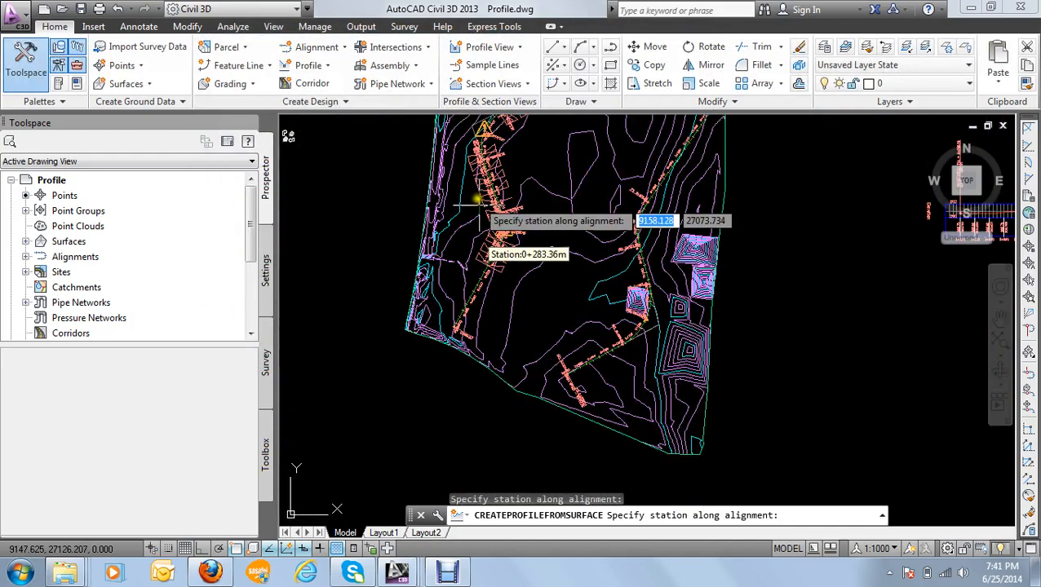
pyautogui.scroll(4, 465, 180)
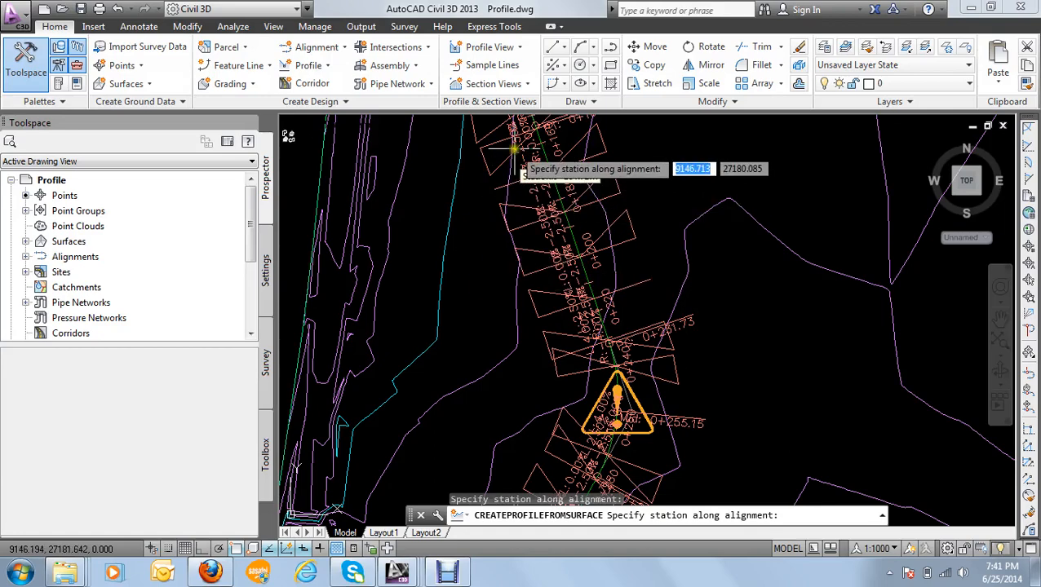
pyautogui.scroll(3, 522, 176)
pyautogui.scroll(6, 555, 322)
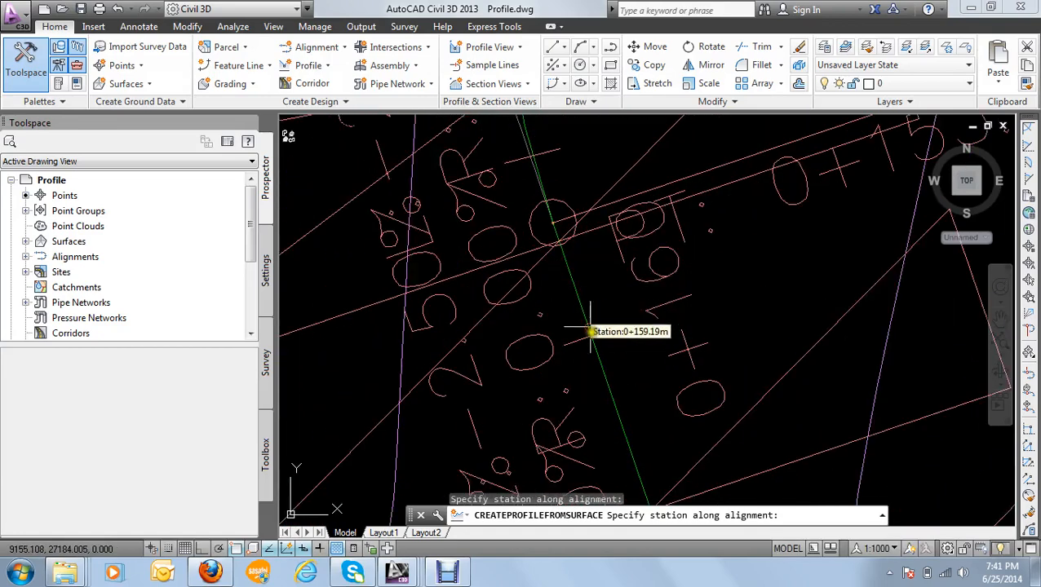
pyautogui.click(590, 338)
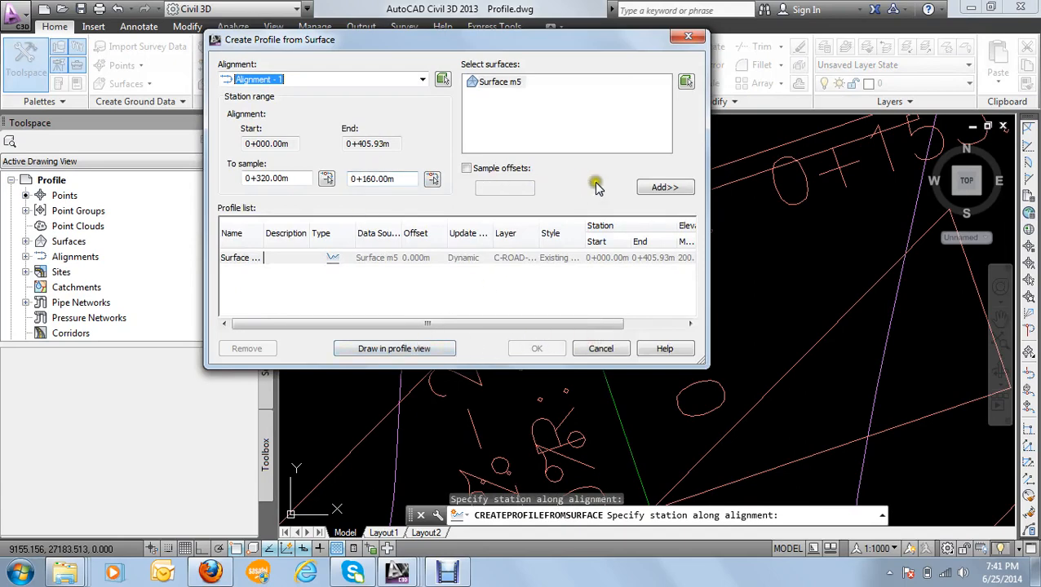
pyautogui.click(660, 188)
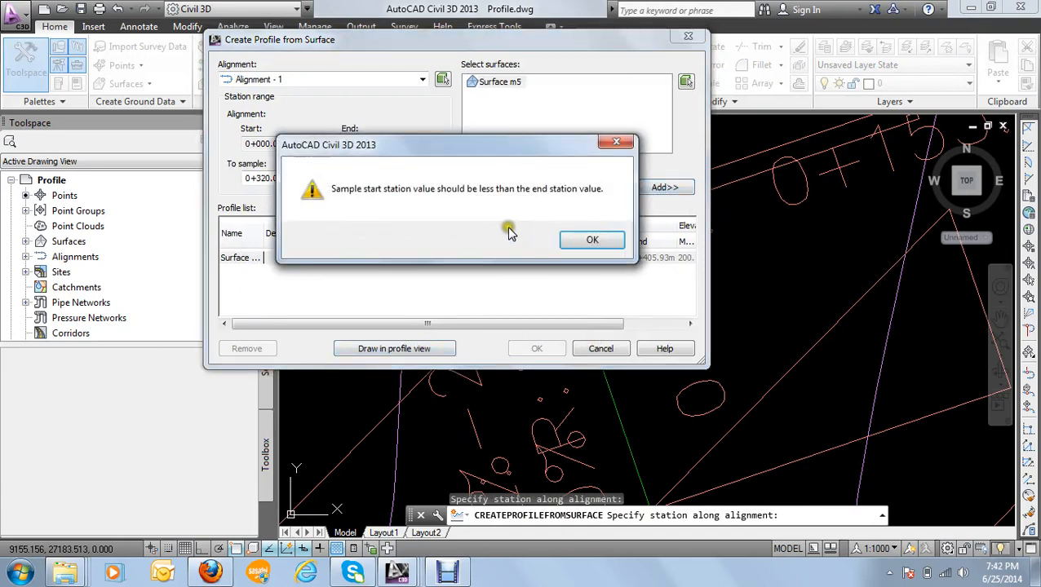
pyautogui.click(581, 241)
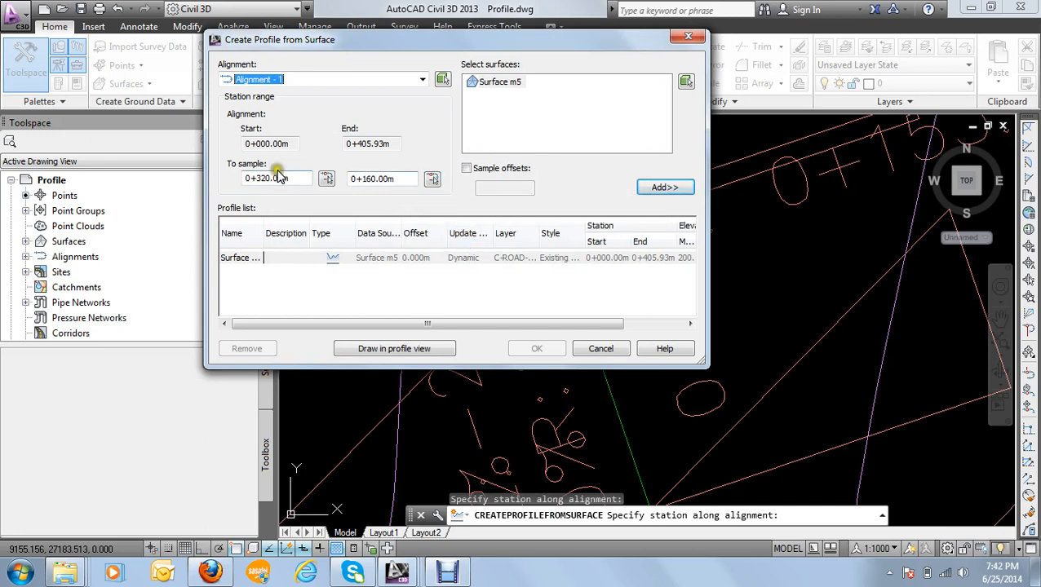
# Step: Set the start of the sample range to station 0+160.00m by picking it on the alignment in the drawing
pyautogui.click(326, 179)
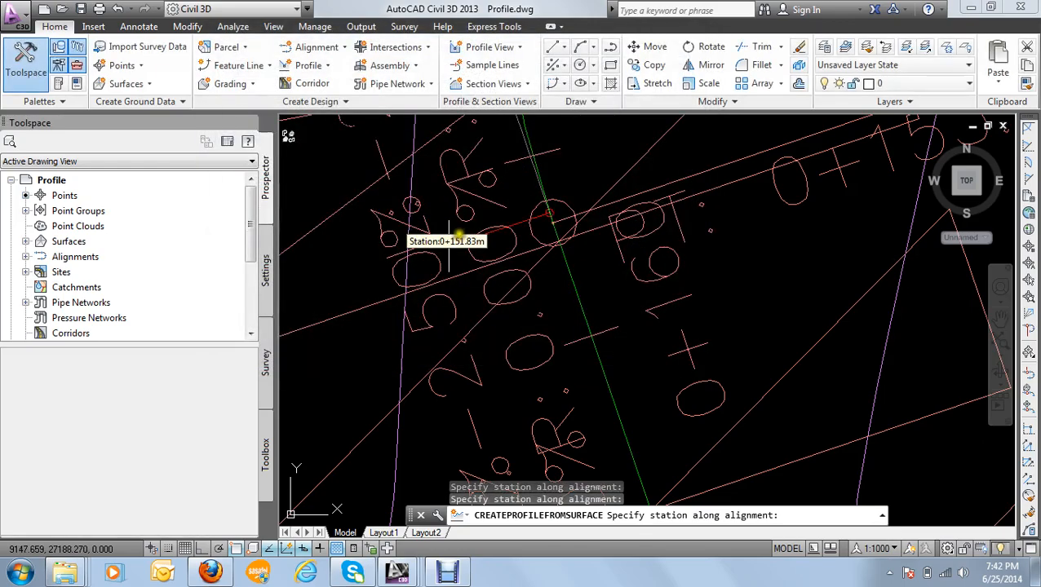
pyautogui.scroll(-3, 473, 241)
pyautogui.scroll(-6, 473, 241)
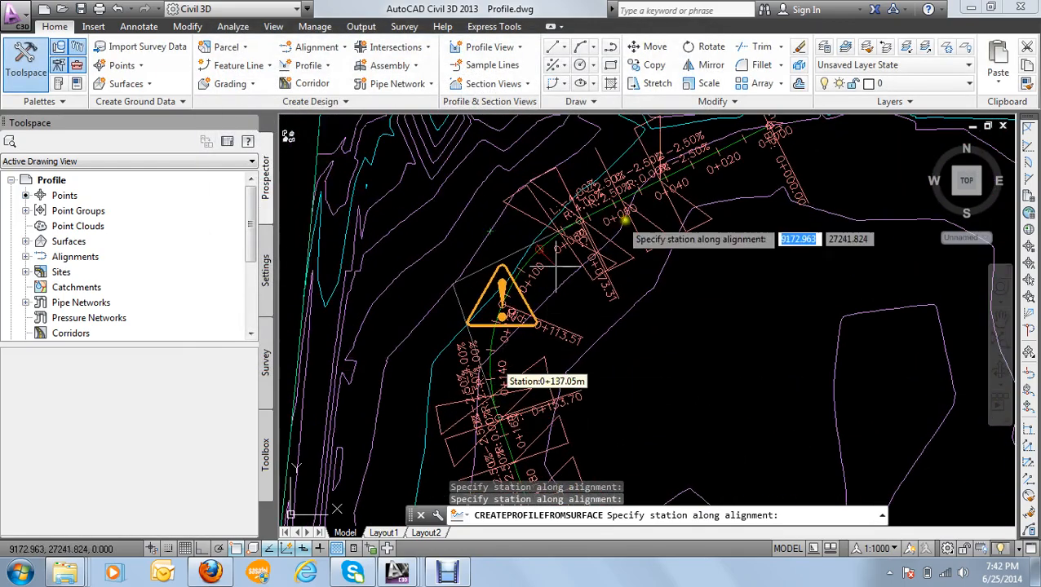
pyautogui.scroll(6, 581, 392)
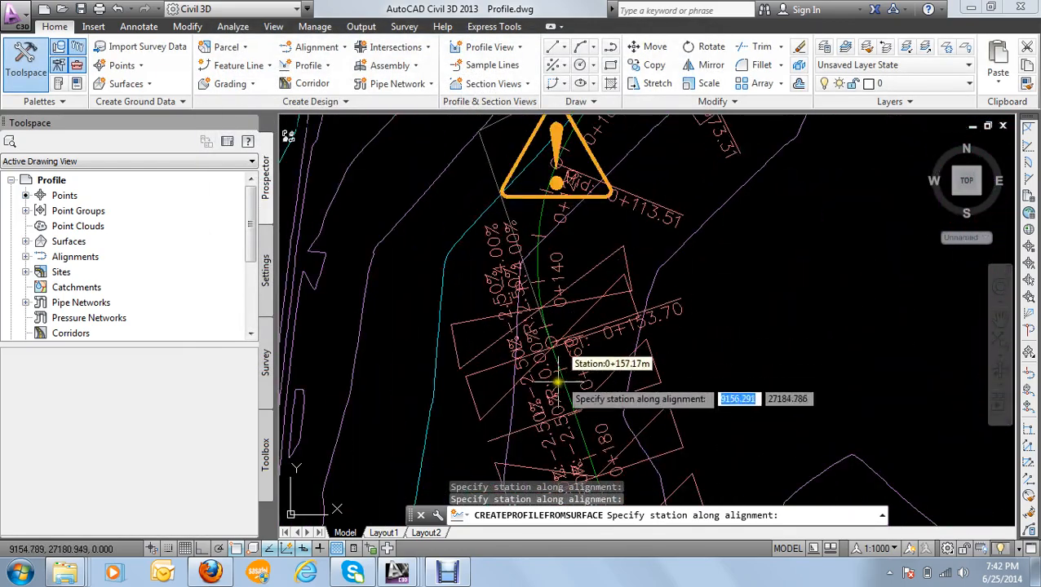
pyautogui.click(554, 371)
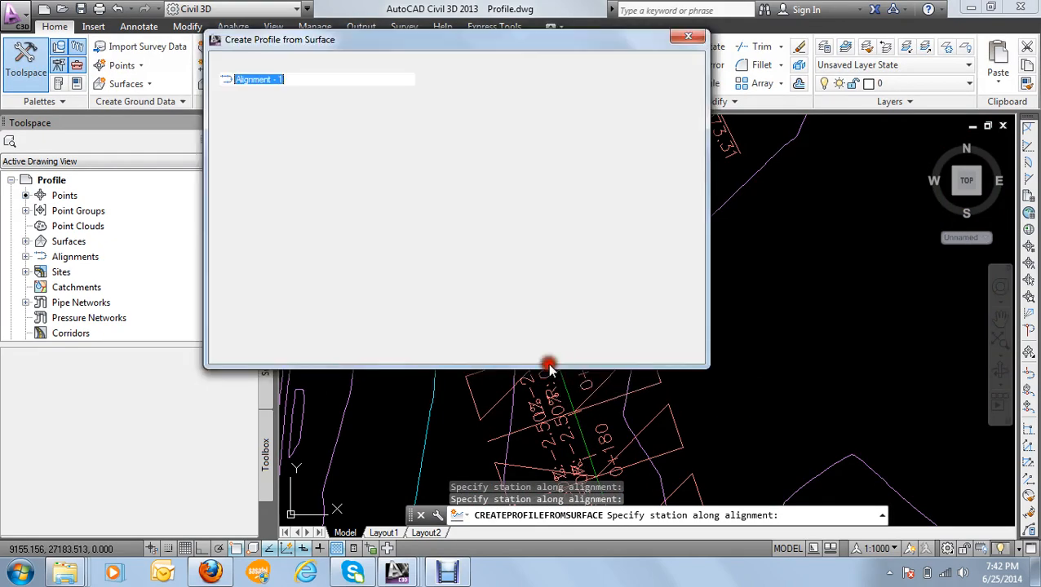
# Step: Set the end of the sample range to station 0+330.00m by picking it on the alignment in the drawing
pyautogui.click(432, 180)
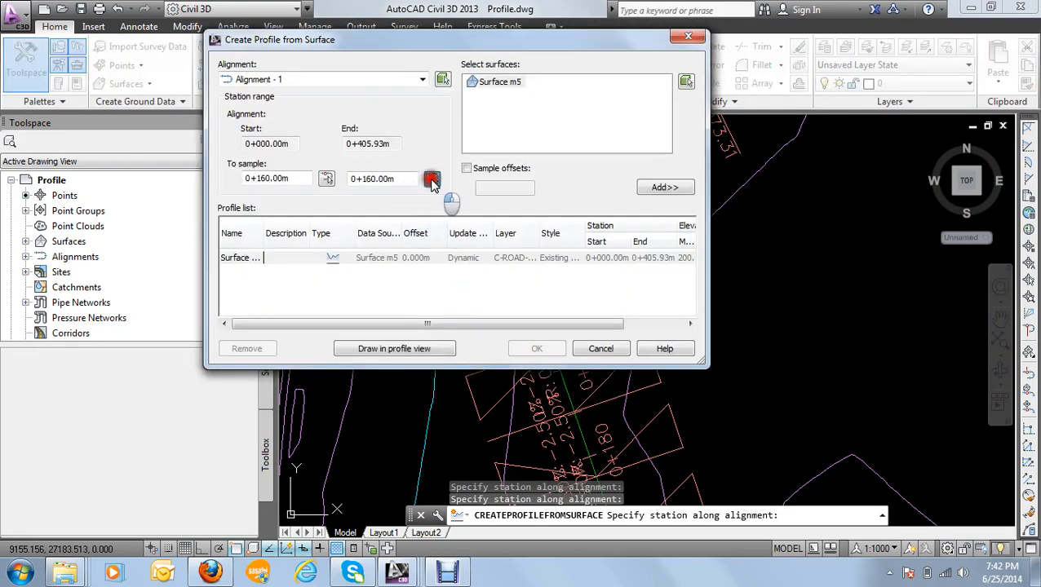
pyautogui.scroll(-6, 519, 326)
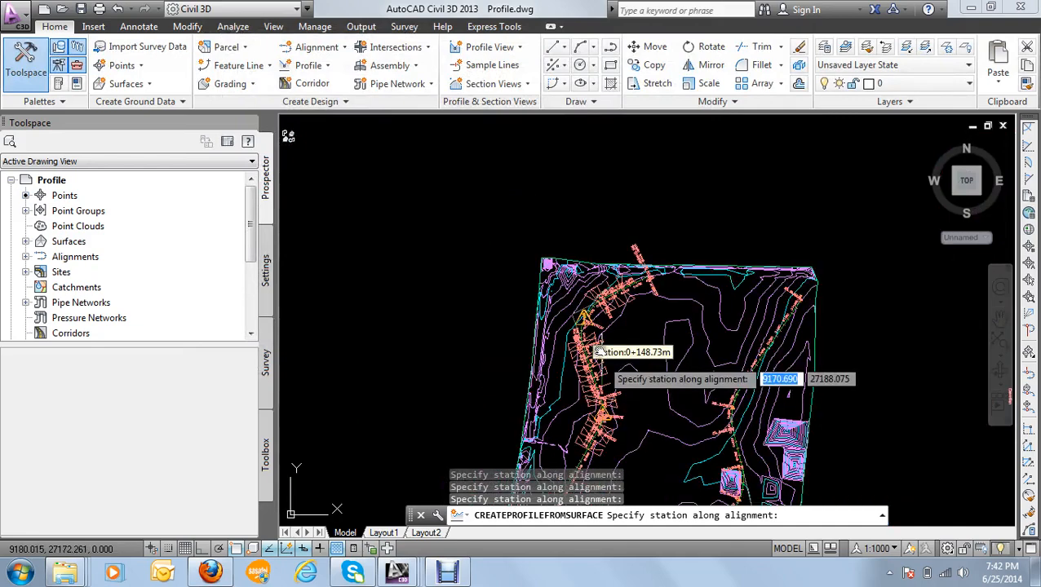
pyautogui.scroll(6, 521, 322)
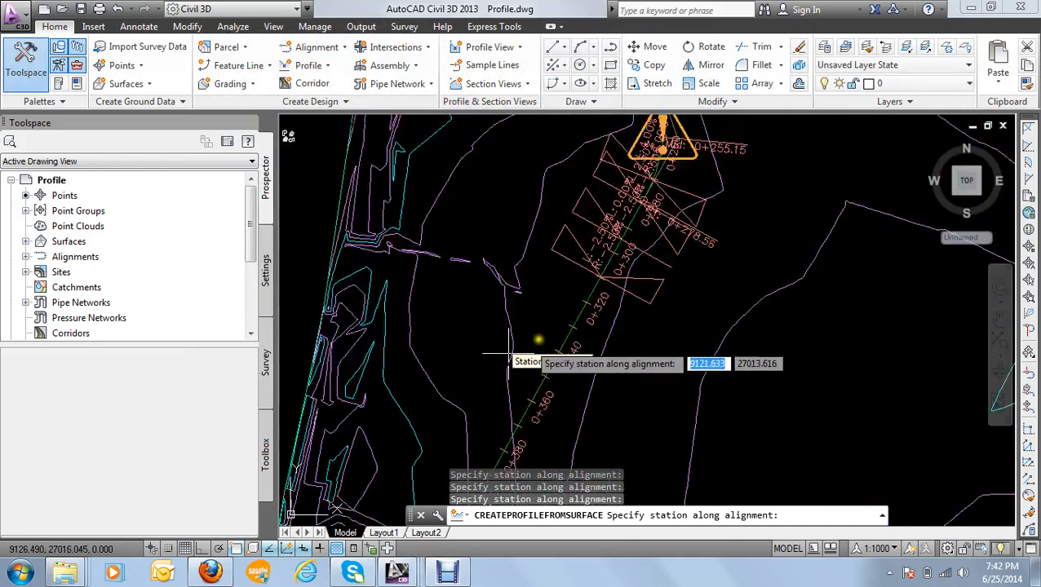
pyautogui.click(609, 319)
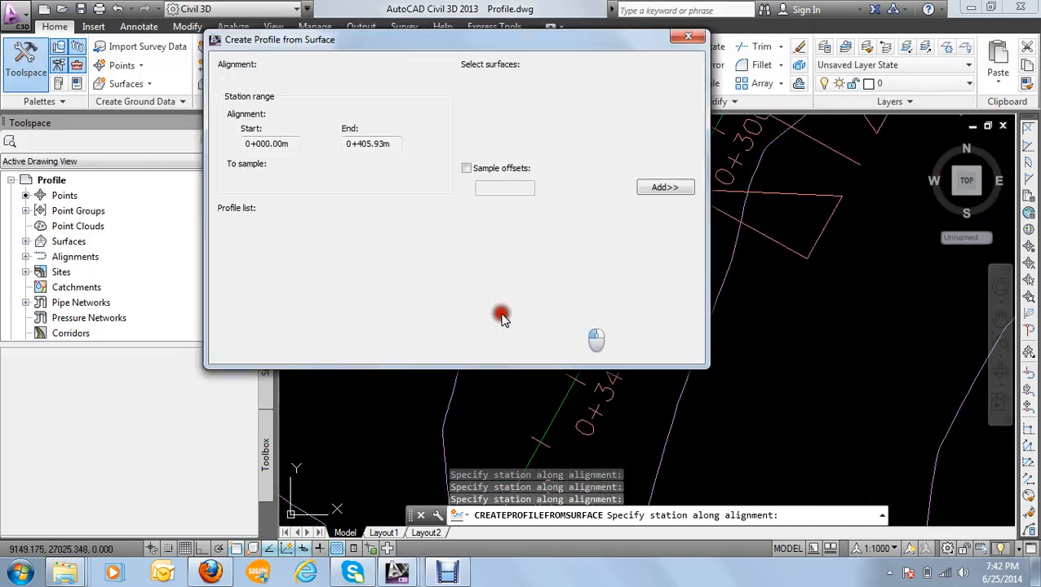
# Step: Add the Surface m5 profile with the 0+160.00m to 0+330.00m sample range to the list and start drawing it in a profile view
pyautogui.click(663, 188)
pyautogui.click(235, 271)
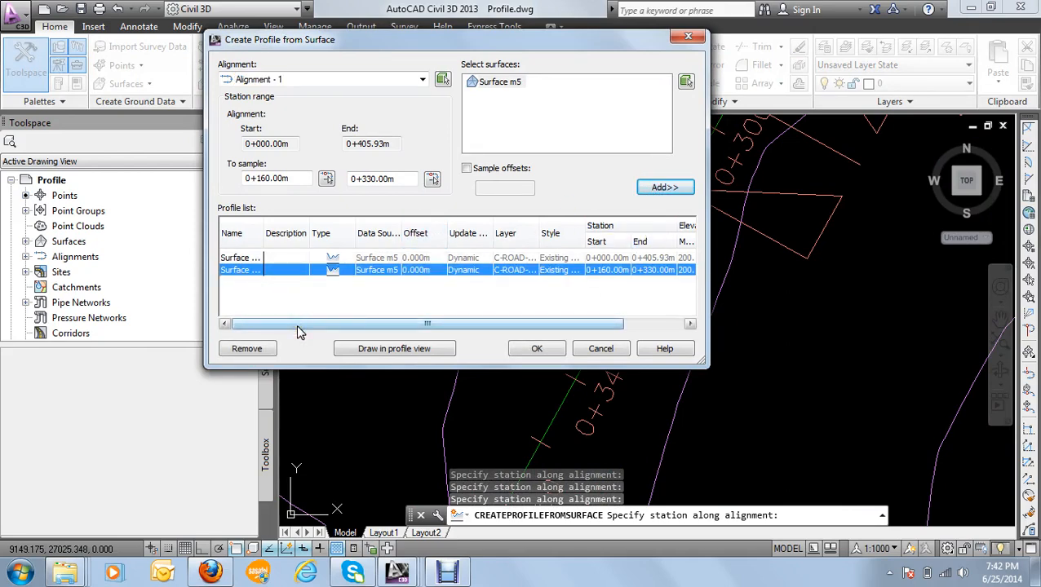
pyautogui.moveTo(299, 327); pyautogui.dragTo(361, 324)
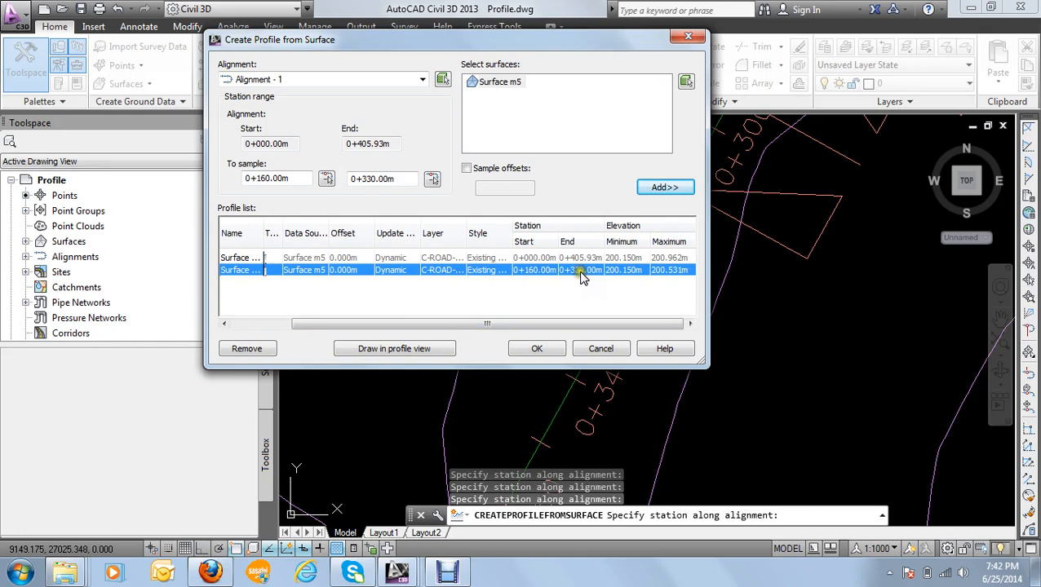
pyautogui.click(390, 349)
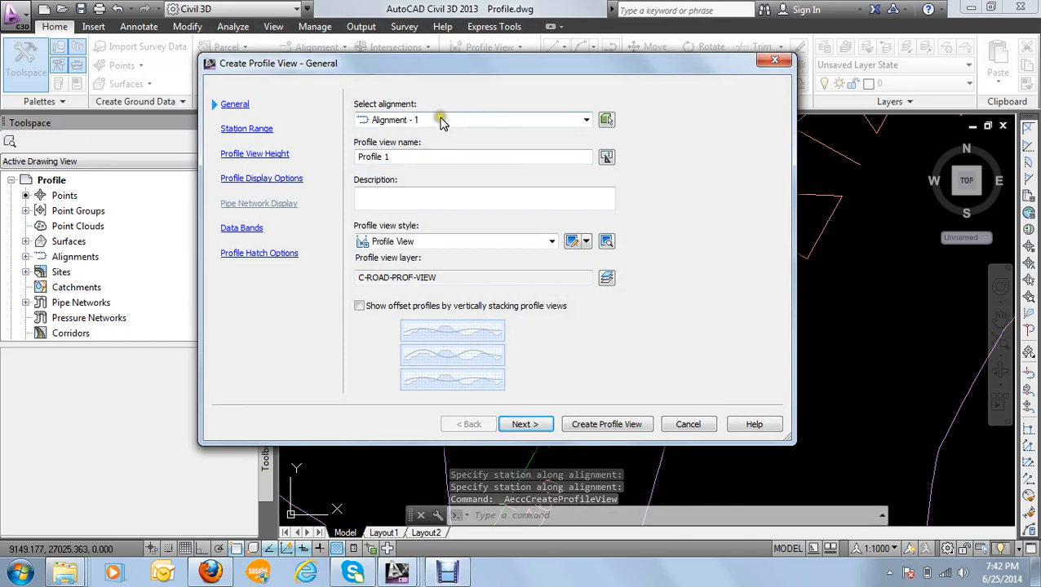
# Step: Name the profile view Profile 2 and set its style to Full Grid
pyautogui.click(387, 158)
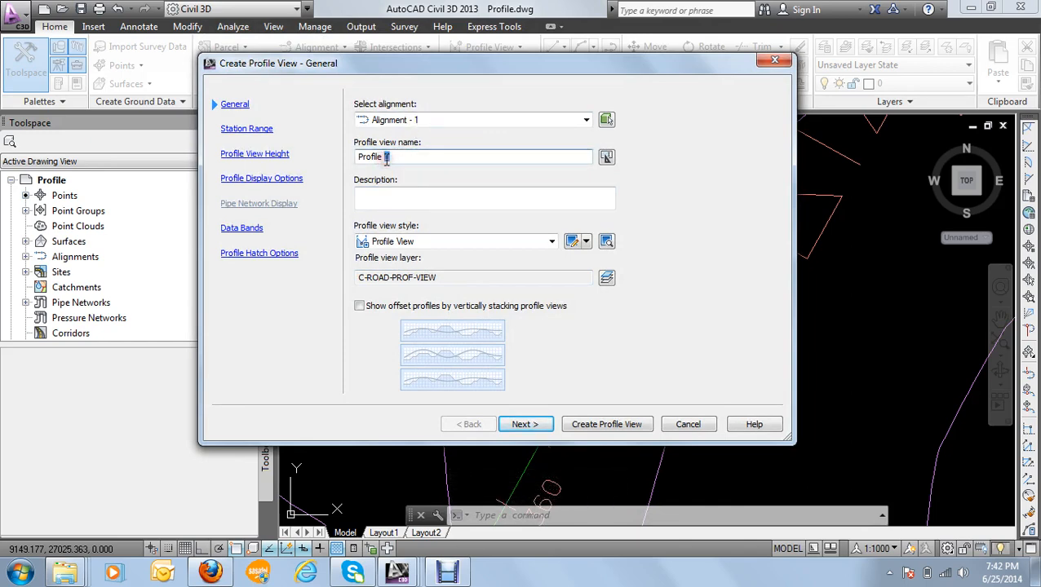
pyautogui.click(523, 425)
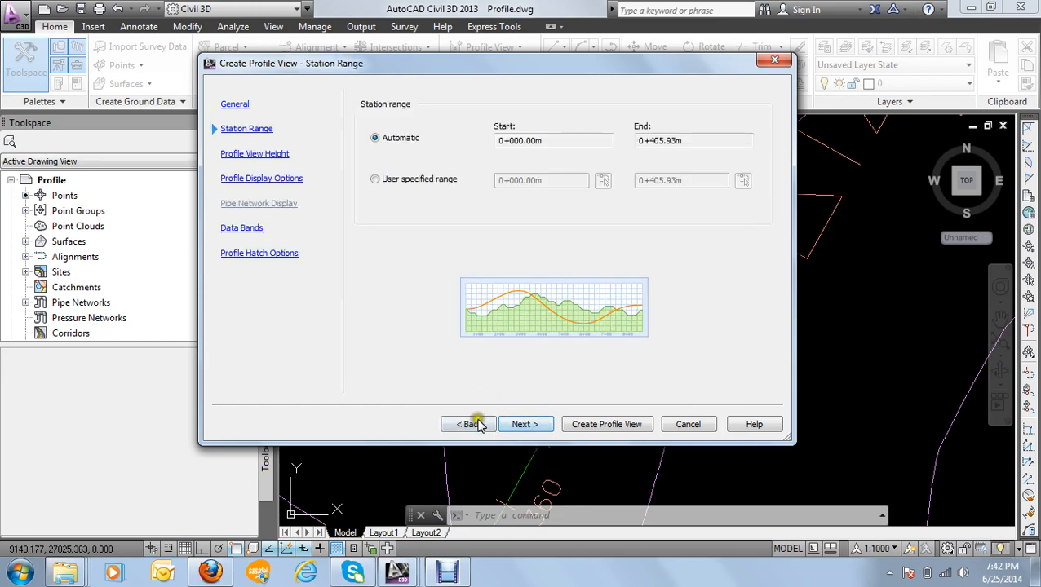
pyautogui.click(478, 424)
pyautogui.click(416, 242)
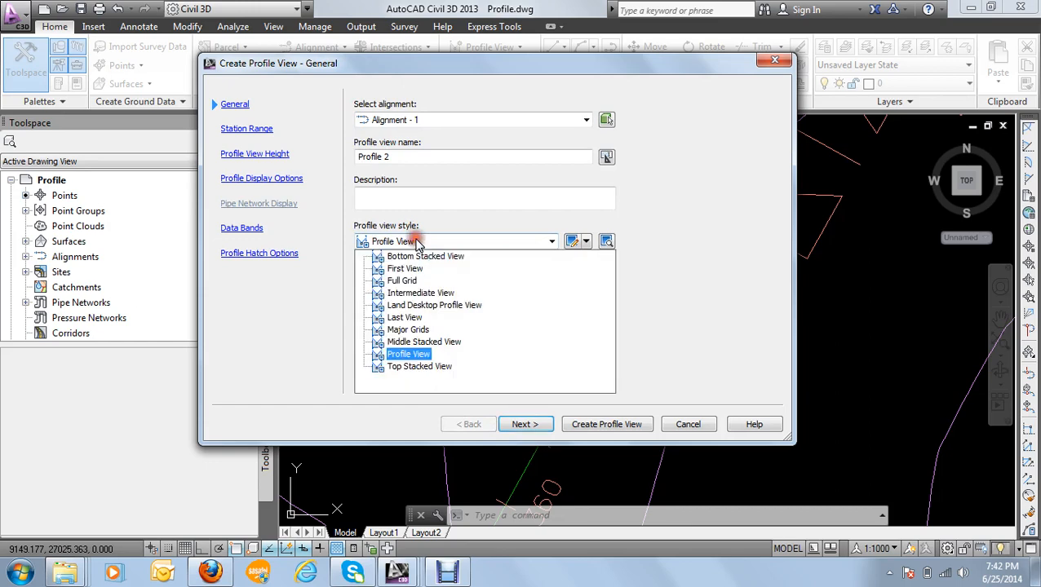
pyautogui.click(402, 280)
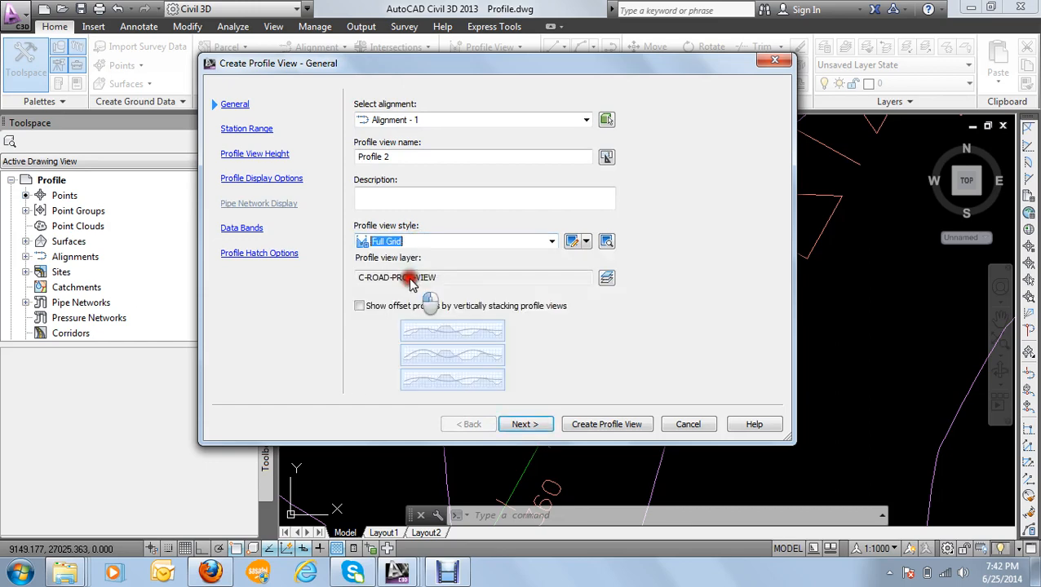
pyautogui.click(523, 425)
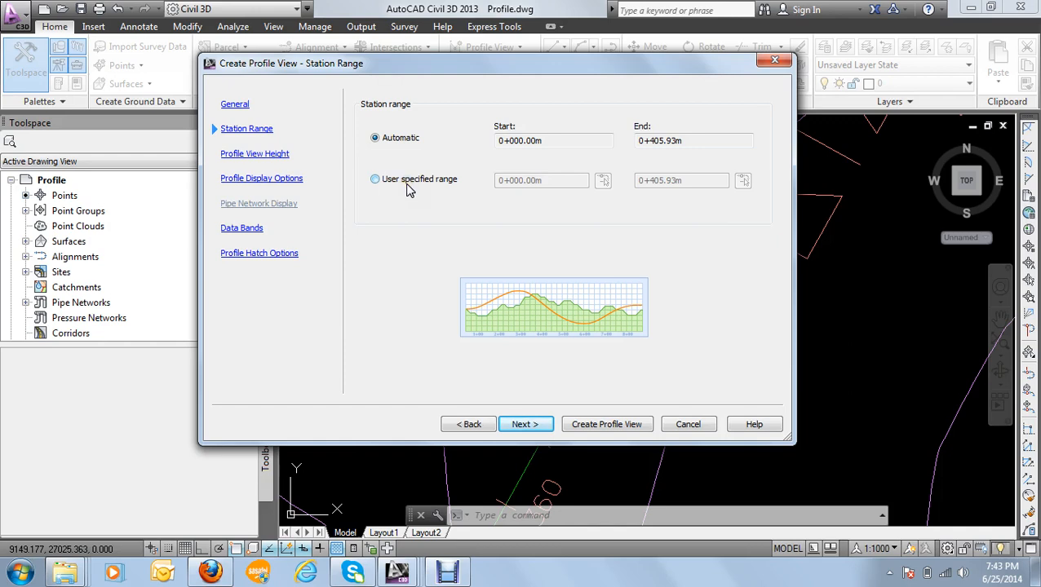
# Step: Switch the profile view to a user specified station range and pick its start at station 0+150.00m on the alignment
pyautogui.click(376, 180)
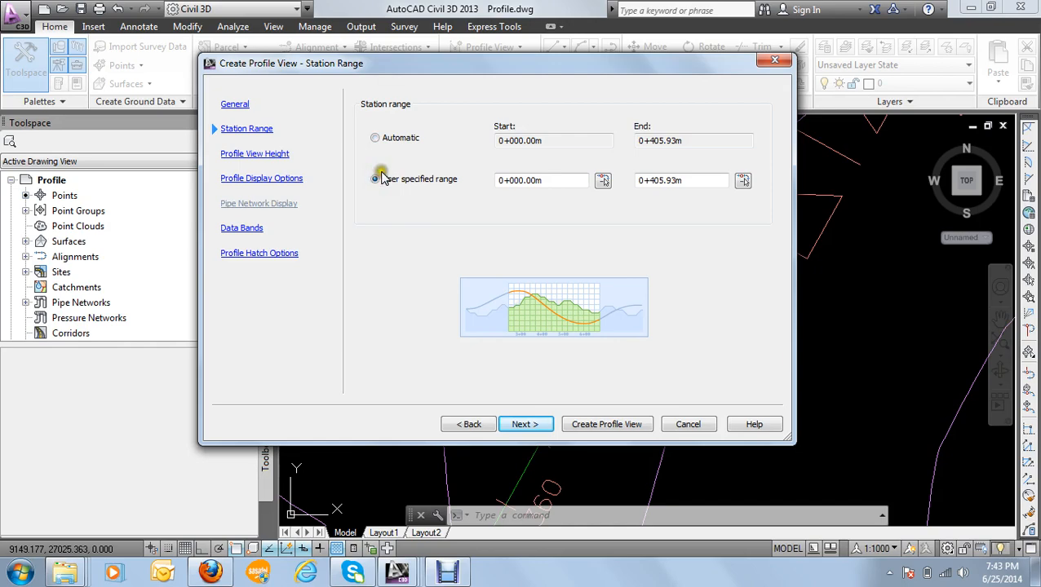
pyautogui.click(603, 181)
pyautogui.scroll(-3, 626, 233)
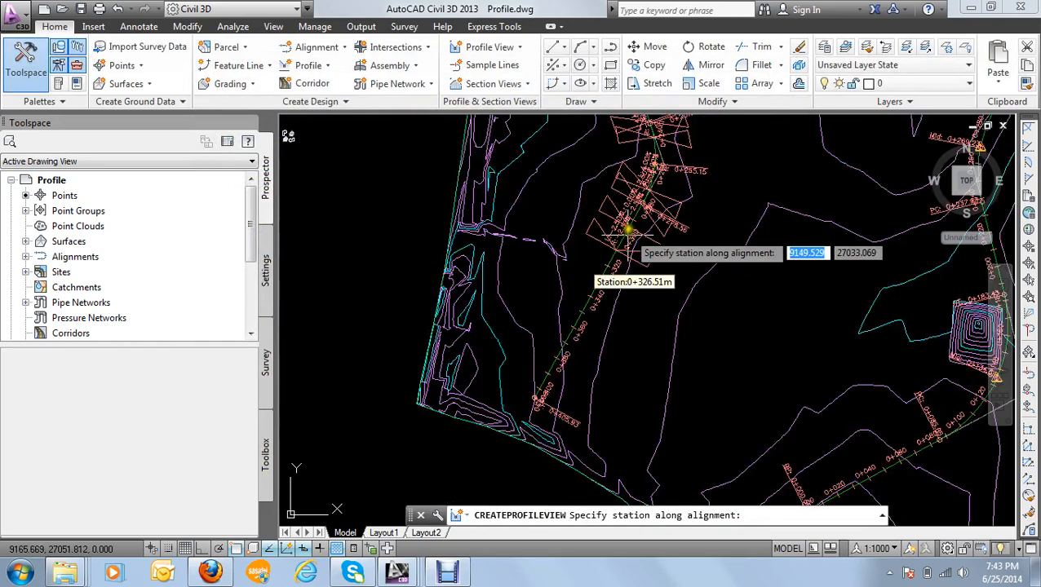
pyautogui.scroll(-2, 628, 230)
pyautogui.scroll(6, 620, 245)
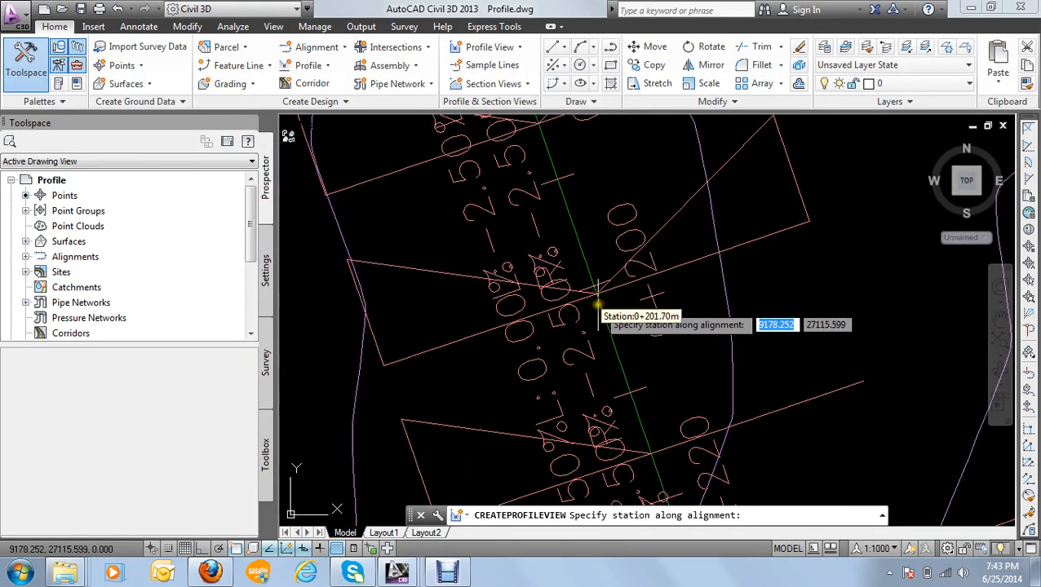
pyautogui.scroll(-2, 599, 302)
pyautogui.scroll(-3, 557, 195)
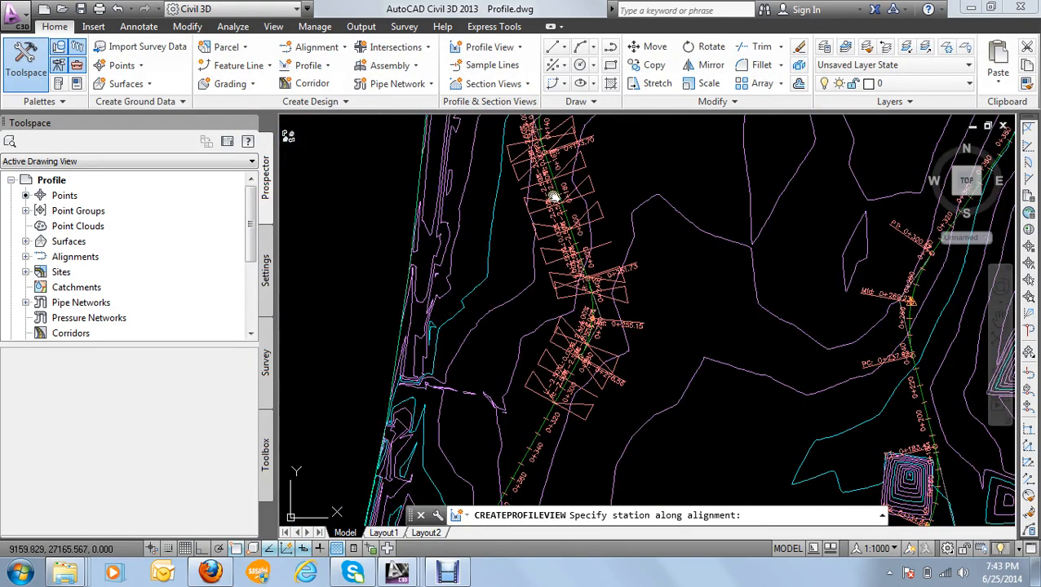
pyautogui.scroll(4, 571, 342)
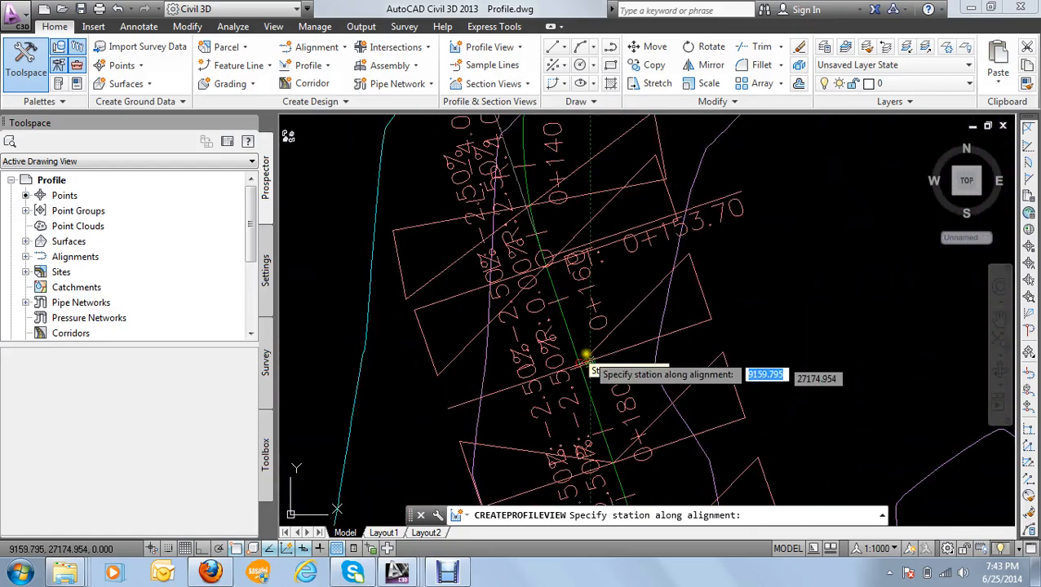
pyautogui.click(534, 234)
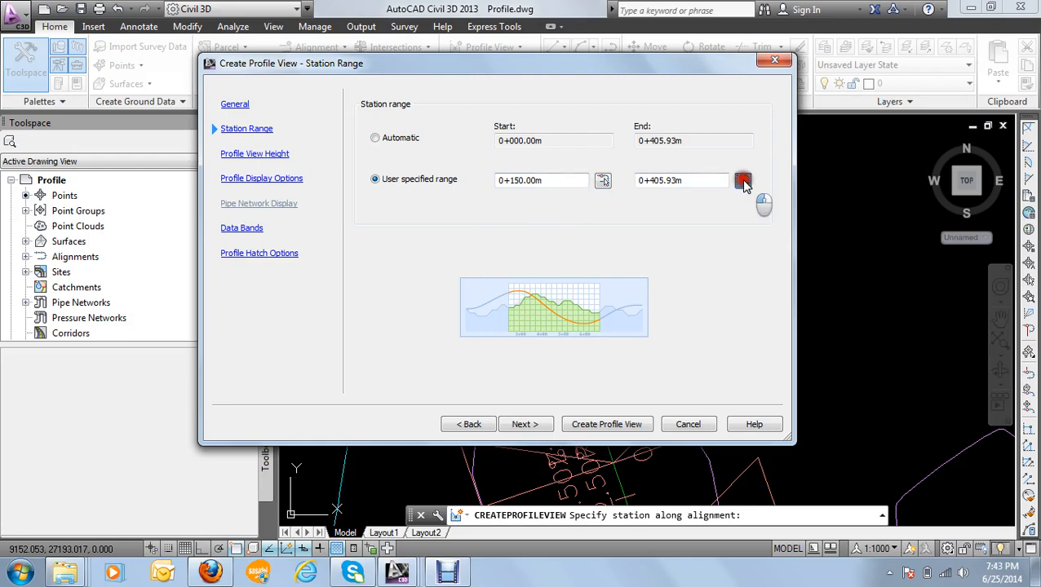
# Step: Set the end of the profile view's station range to 0+340.00m by picking it on the alignment in the drawing
pyautogui.click(742, 180)
pyautogui.scroll(-4, 547, 298)
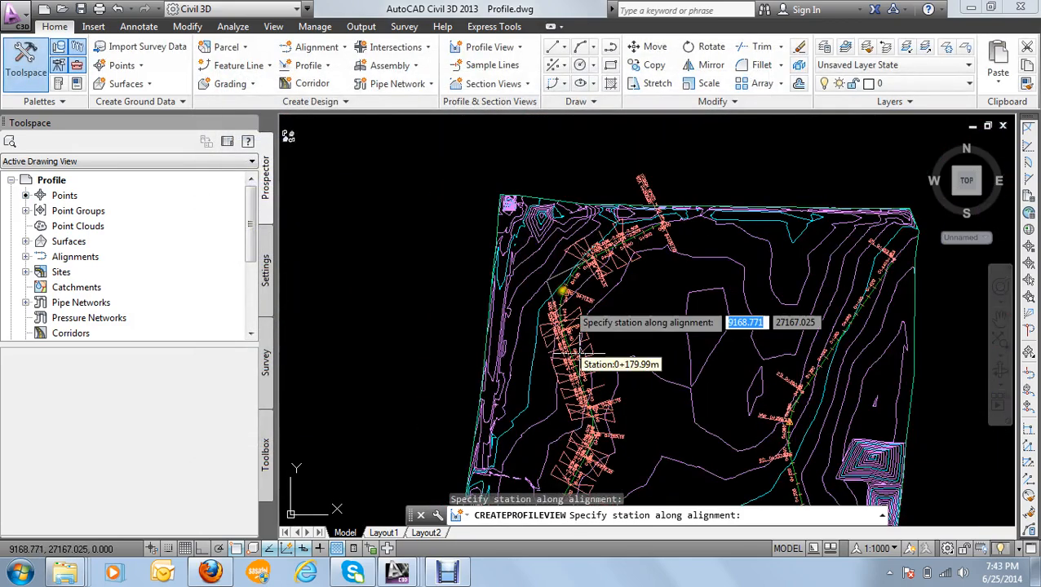
pyautogui.scroll(-1, 559, 408)
pyautogui.scroll(4, 568, 437)
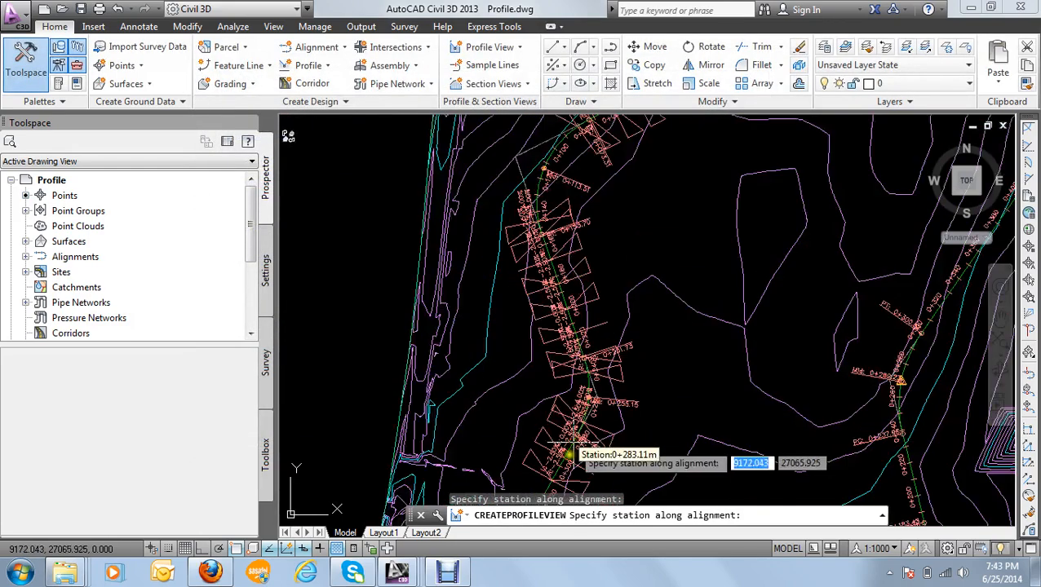
pyautogui.scroll(5, 568, 455)
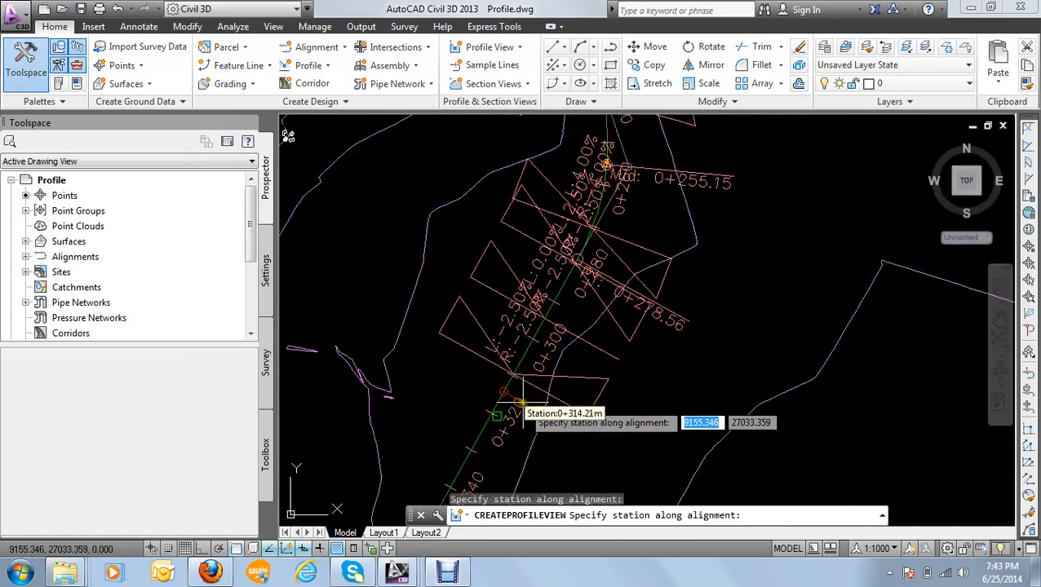
pyautogui.moveTo(522, 403); pyautogui.dragTo(562, 279, button='middle')
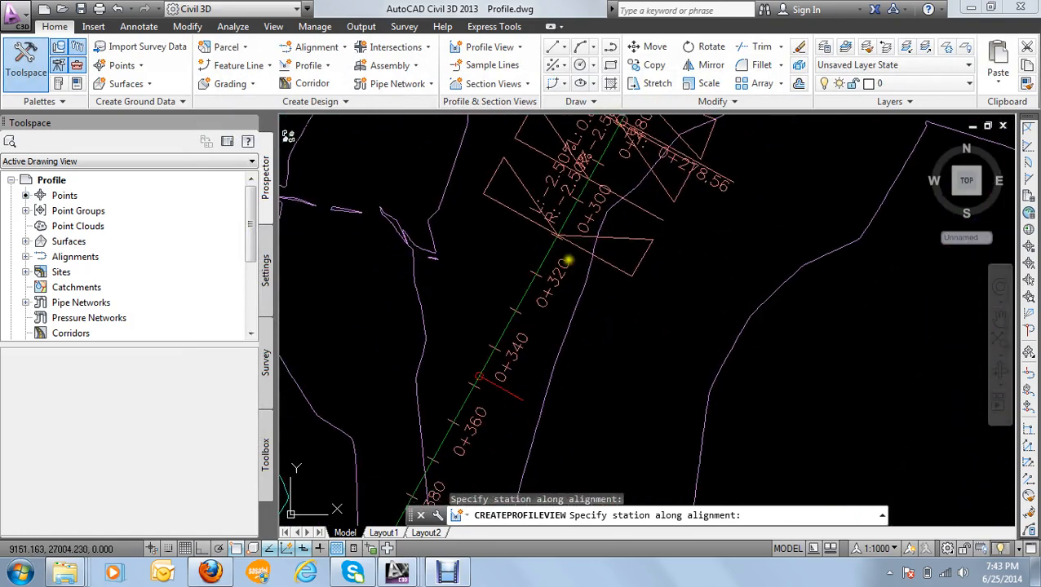
pyautogui.click(494, 349)
pyautogui.click(538, 430)
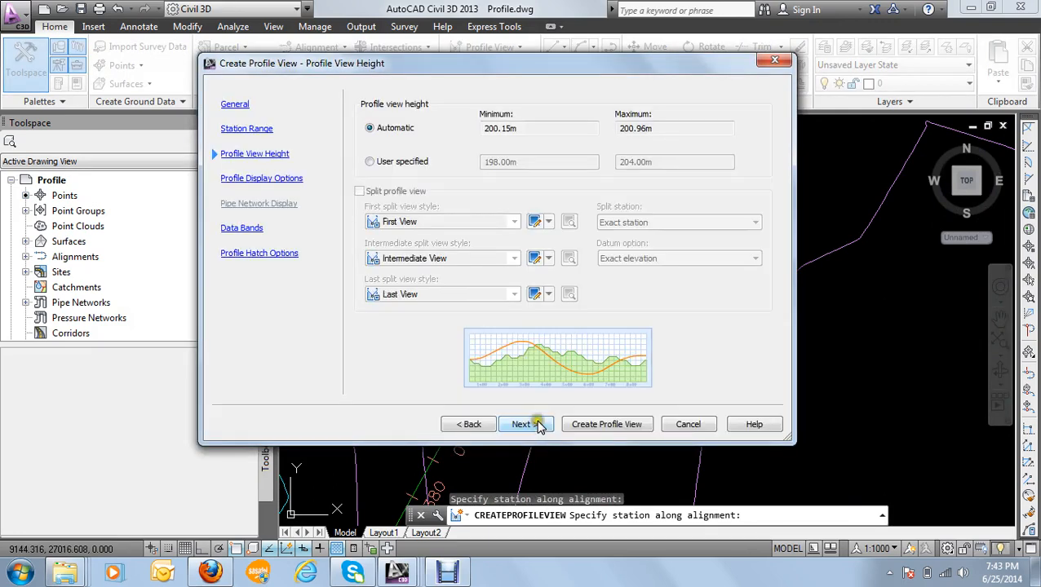
# Step: Keep the automatic view height and set Clip Grid and Split At to the second surface profile in the display options
pyautogui.click(537, 427)
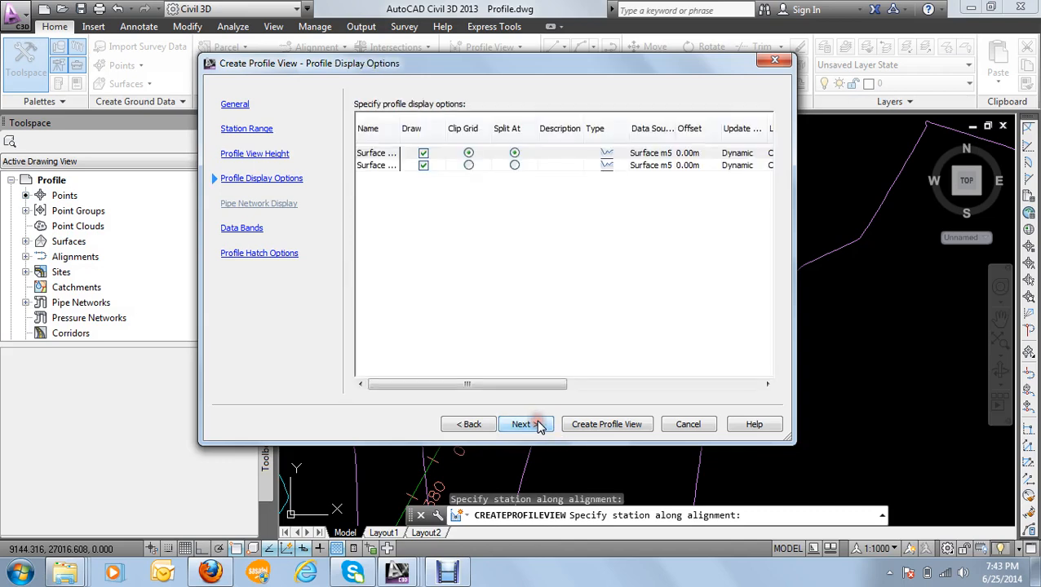
pyautogui.click(469, 165)
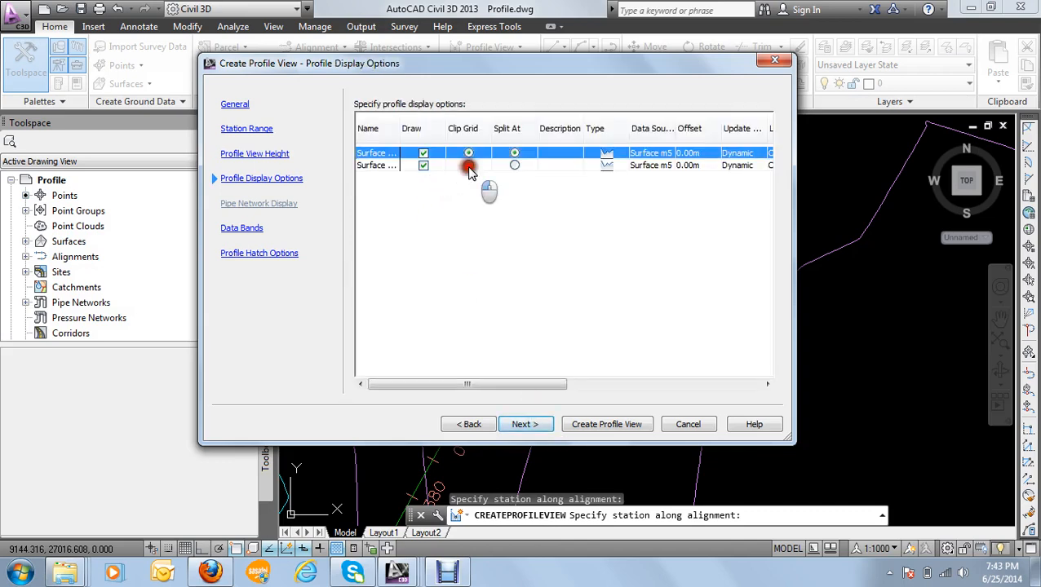
pyautogui.click(514, 165)
pyautogui.moveTo(474, 384); pyautogui.dragTo(648, 225)
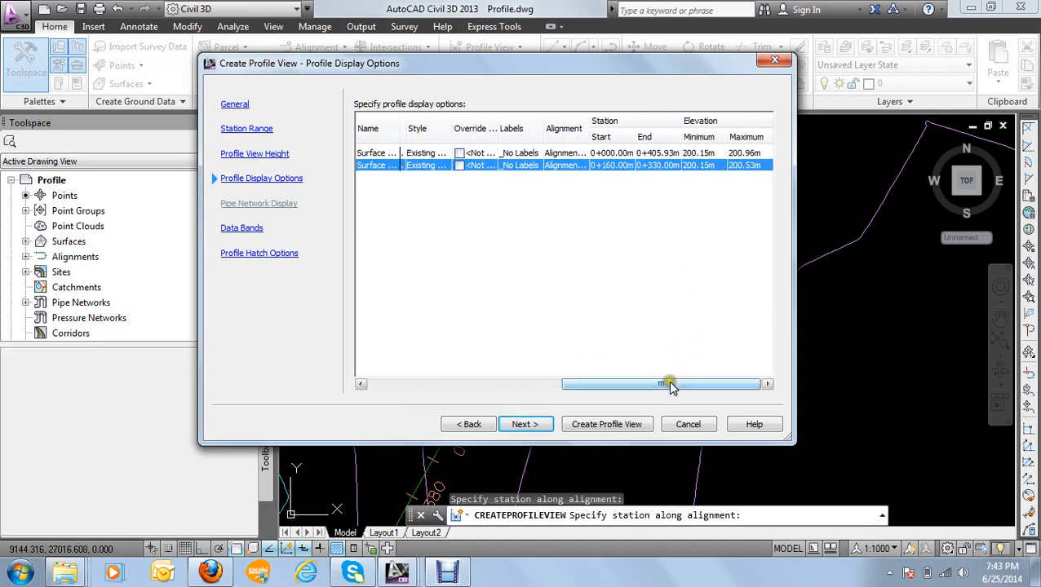
pyautogui.moveTo(667, 385); pyautogui.dragTo(523, 385)
pyautogui.click(532, 425)
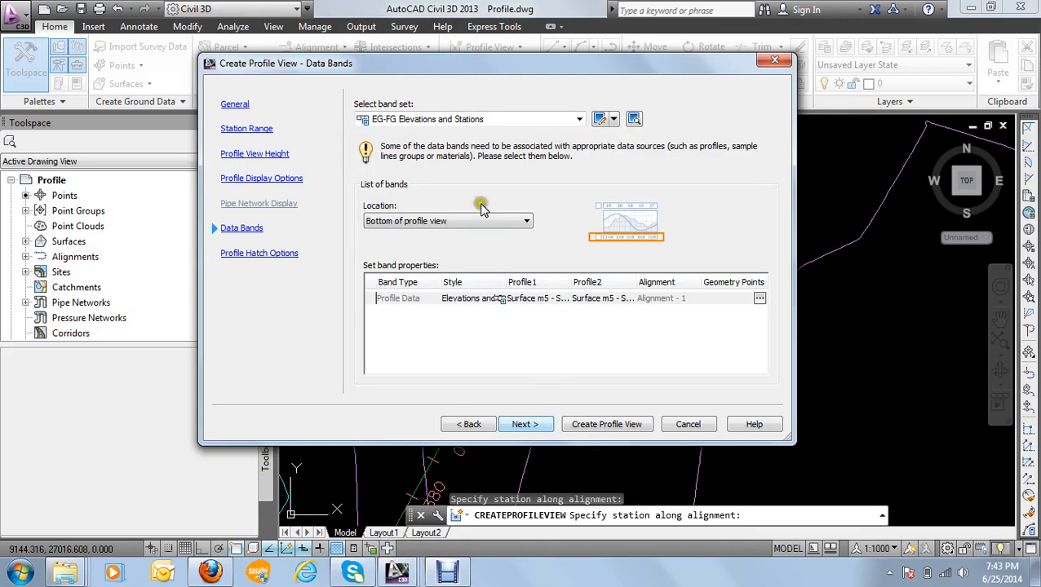
# Step: Create the profile view with the EG-FG Elevations and Stations band set, placing its origin in the empty area below the Profile 1 view
pyautogui.click(585, 427)
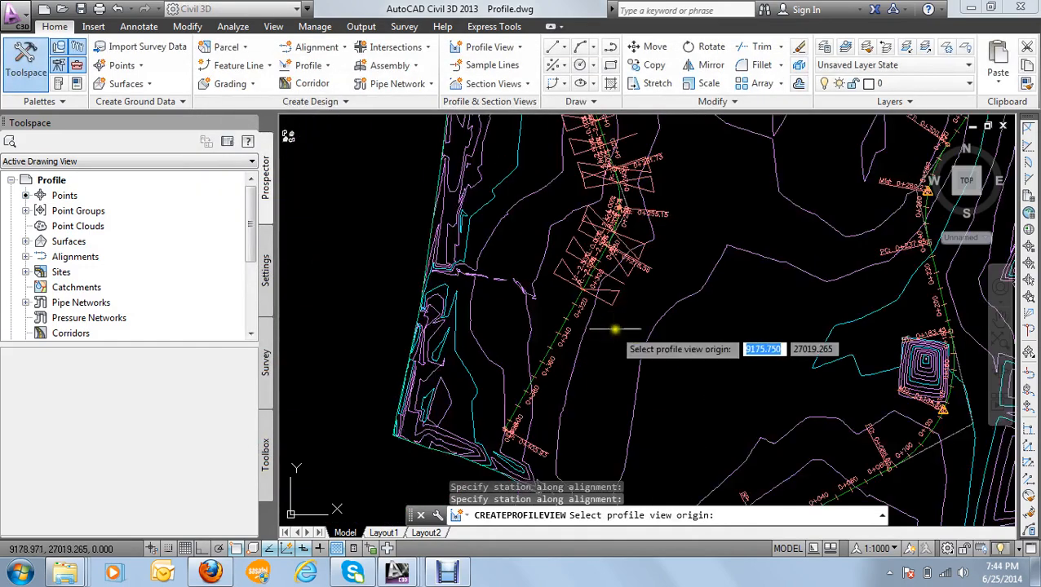
pyautogui.scroll(-4, 619, 329)
pyautogui.moveTo(644, 342); pyautogui.dragTo(356, 239, button='middle')
pyautogui.click(692, 319)
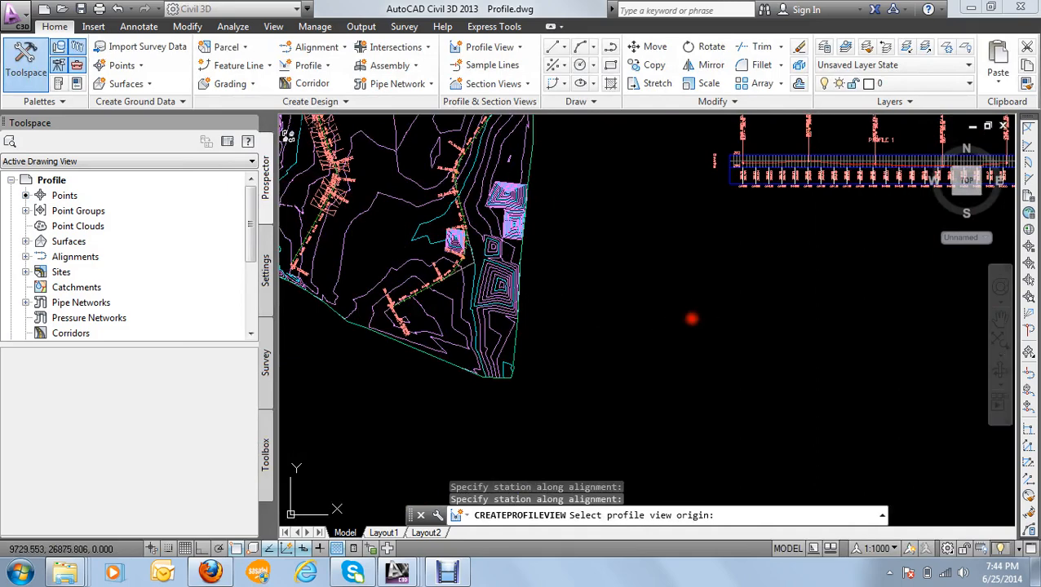
pyautogui.moveTo(706, 320); pyautogui.dragTo(496, 282, button='middle')
pyautogui.scroll(6, 614, 237)
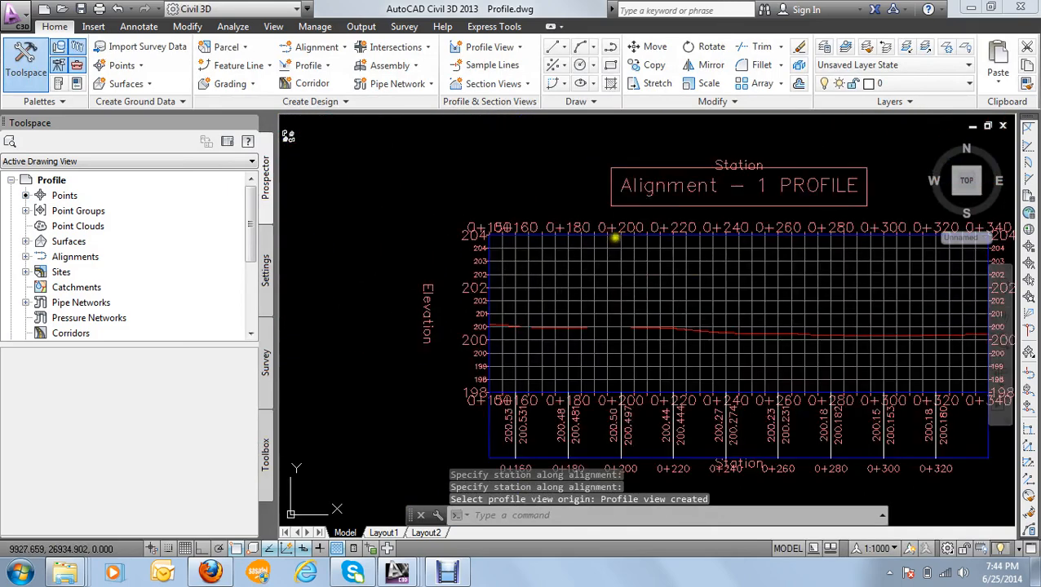
# Step: Send the Profile 2 view's grid to the back of the display order, behind the surface profile line
pyautogui.scroll(-3, 616, 244)
pyautogui.click(516, 233)
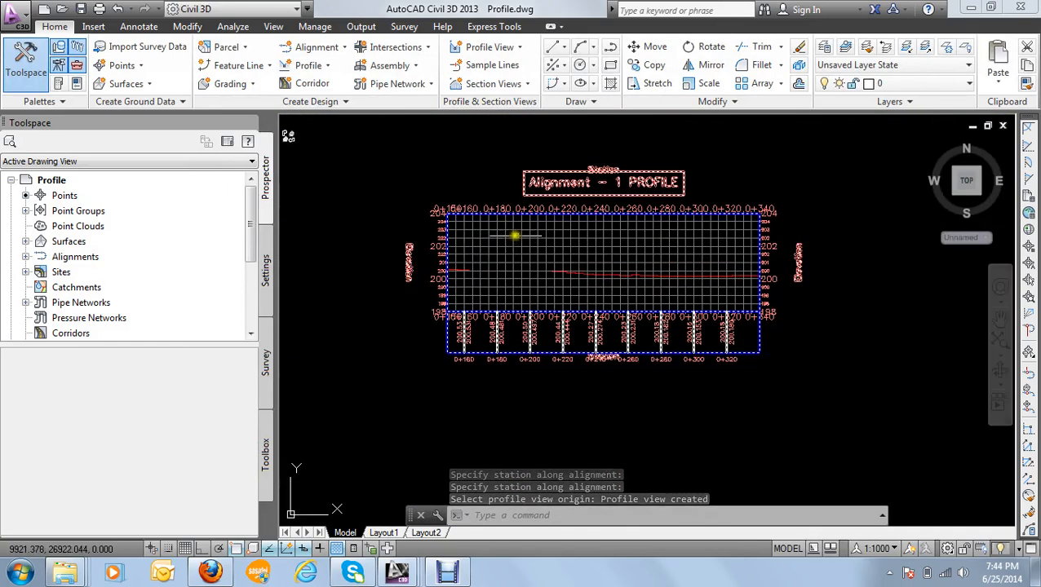
pyautogui.scroll(3, 519, 257)
pyautogui.scroll(1, 523, 279)
pyautogui.scroll(-2, 521, 279)
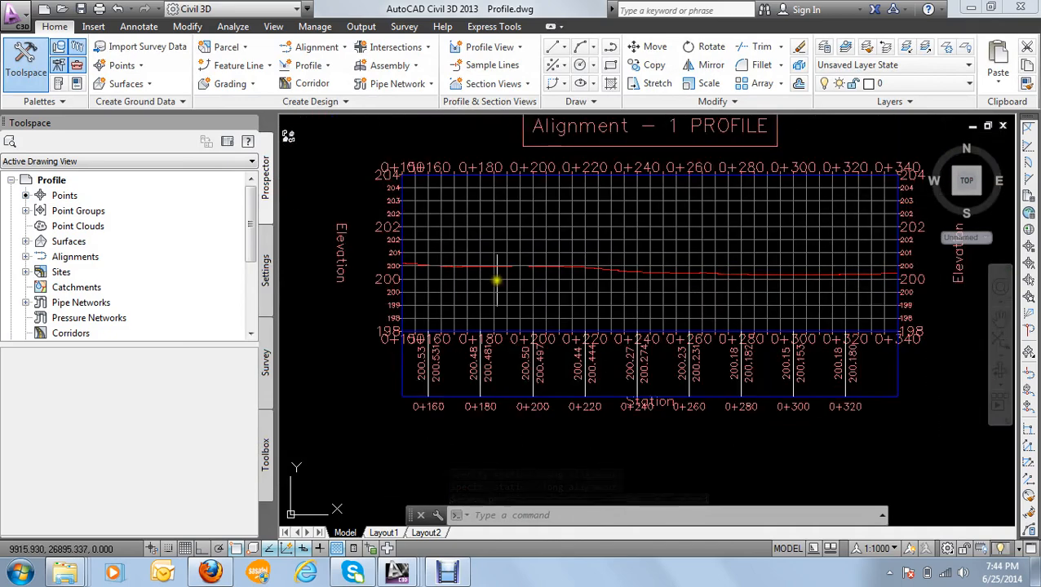
pyautogui.scroll(4, 489, 274)
pyautogui.scroll(-2, 502, 245)
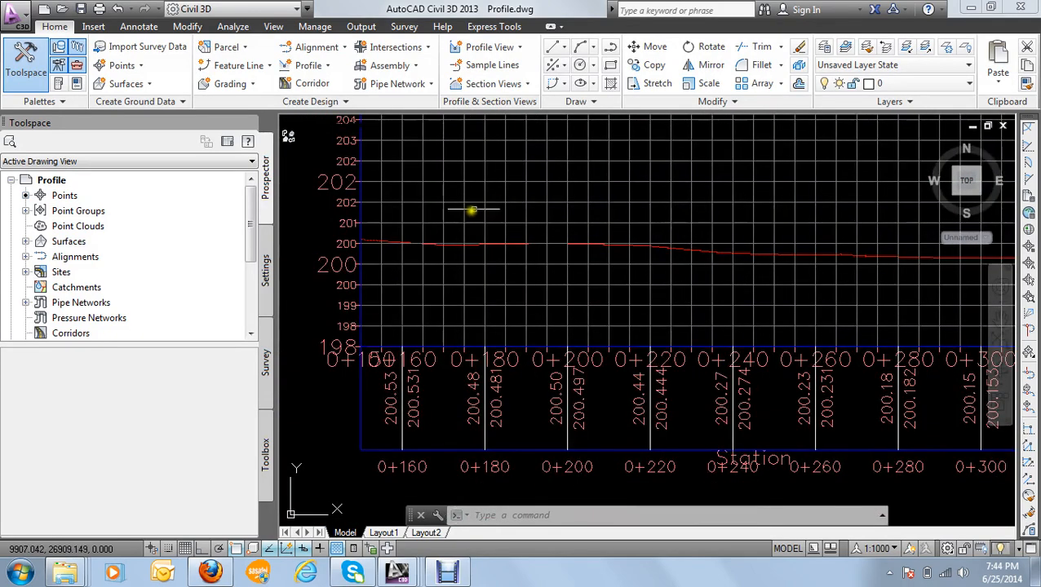
pyautogui.click(487, 200)
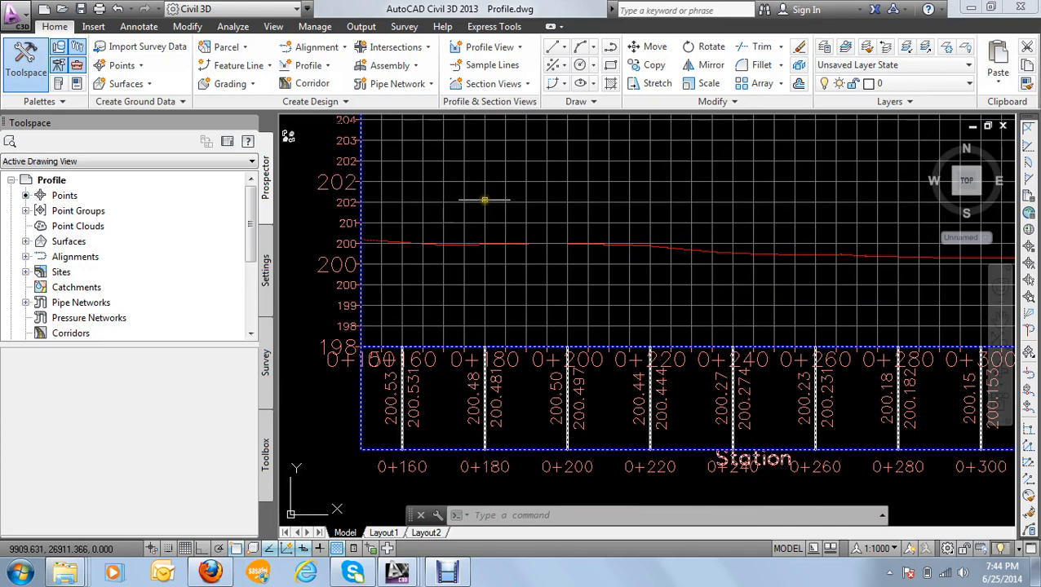
pyautogui.rightClick(485, 201)
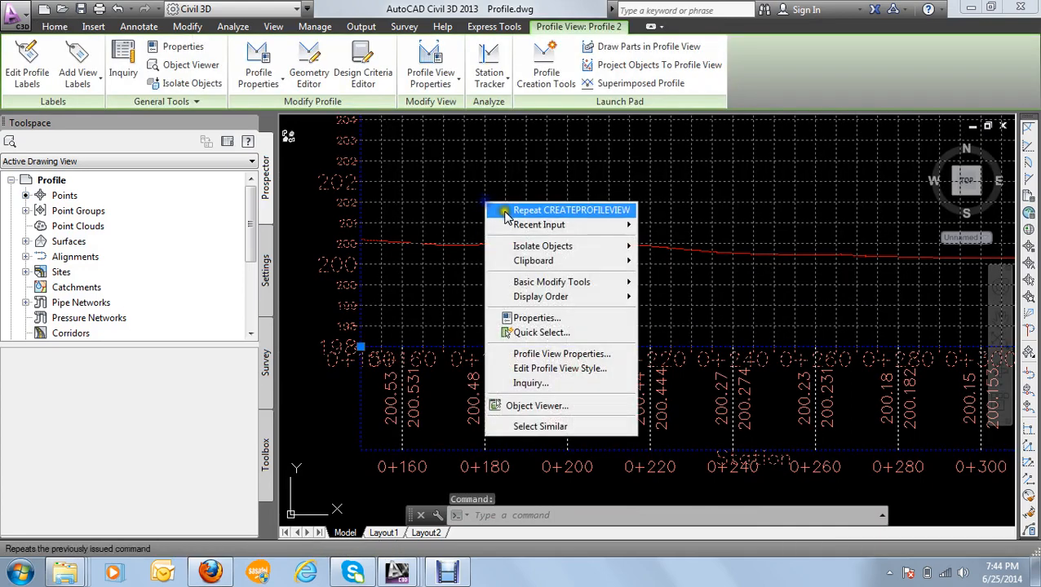
pyautogui.moveTo(542, 298)
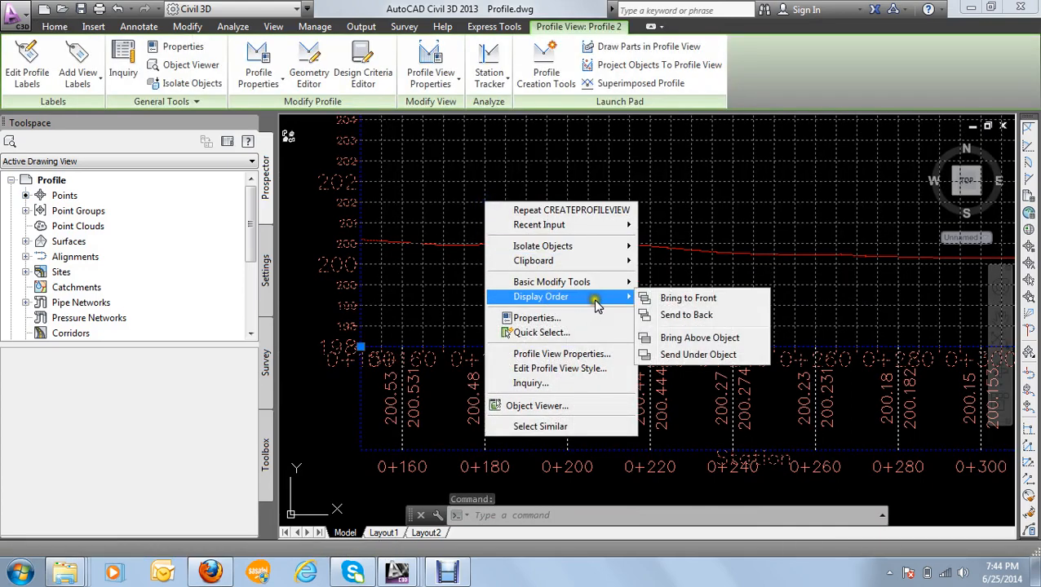
pyautogui.click(684, 316)
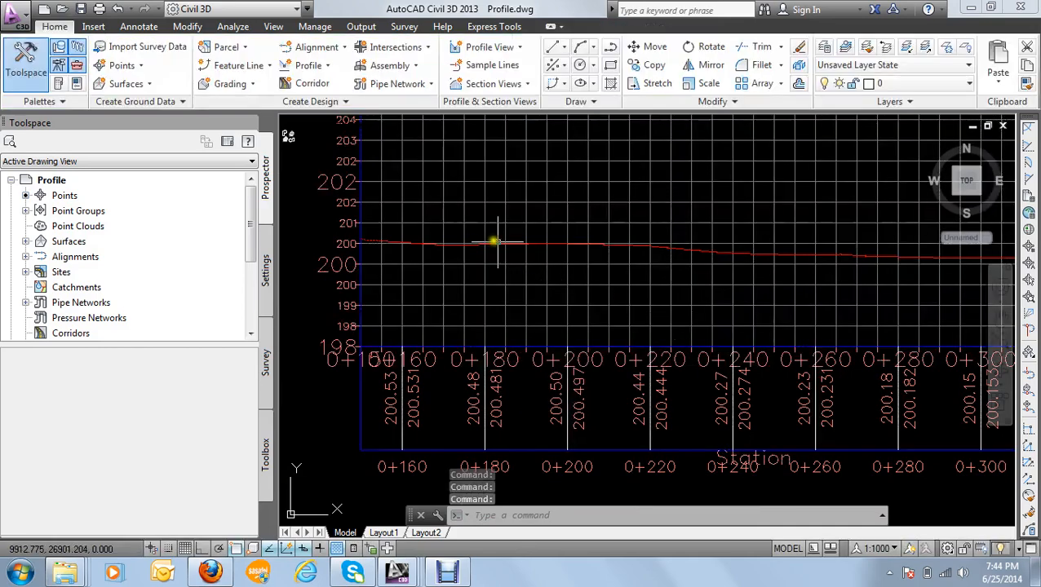
# Step: Examine the Profile 2 view's grid, surface line and data band, and compare it with the other profile views in the drawing
pyautogui.scroll(-3, 490, 237)
pyautogui.scroll(2, 515, 239)
pyautogui.scroll(-2, 539, 228)
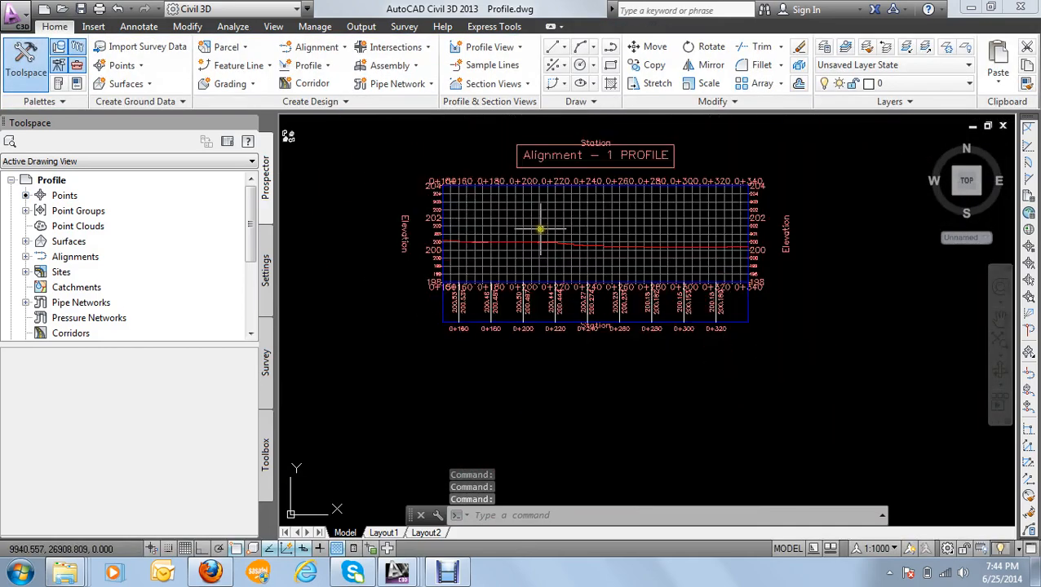
pyautogui.moveTo(540, 230); pyautogui.dragTo(502, 262, button='middle')
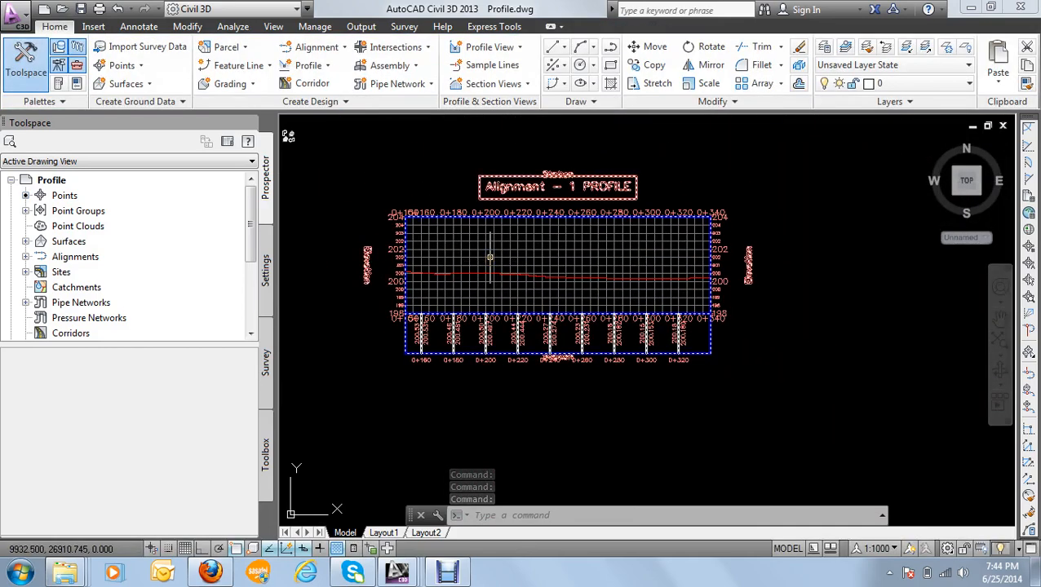
pyautogui.scroll(2, 490, 254)
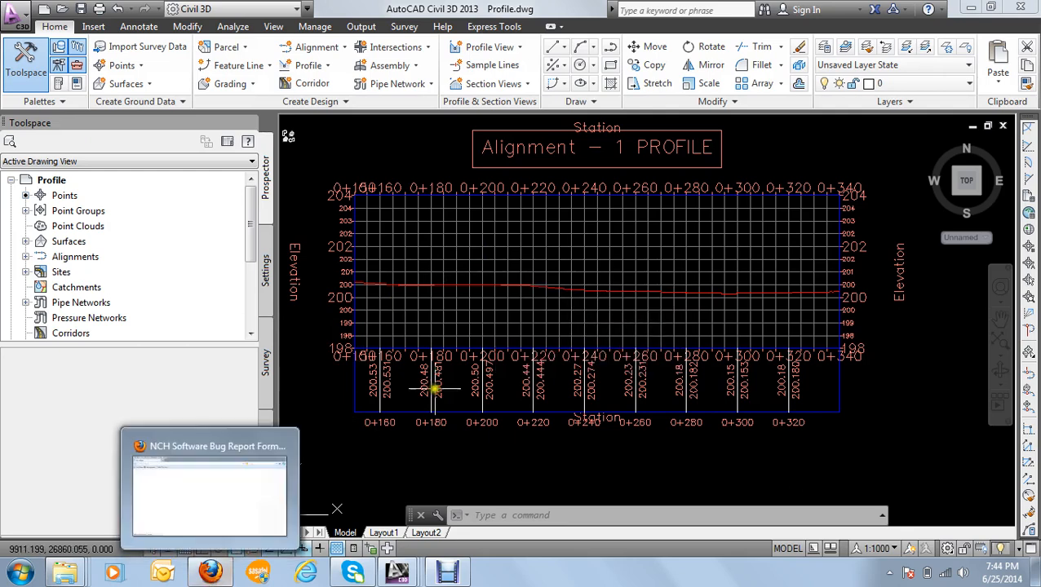
pyautogui.click(502, 325)
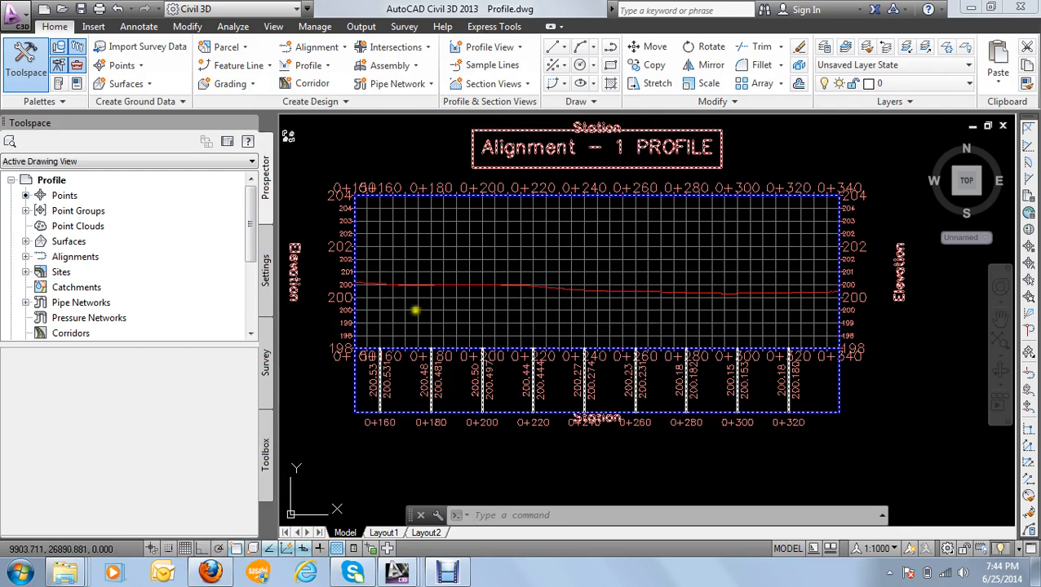
pyautogui.scroll(-5, 399, 312)
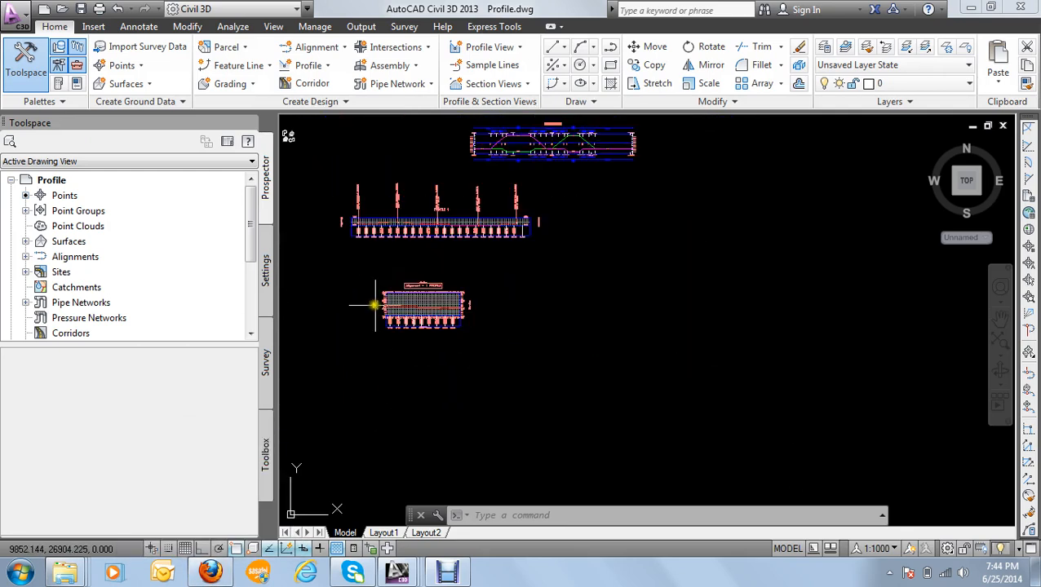
pyautogui.scroll(6, 378, 215)
pyautogui.scroll(-4, 415, 225)
pyautogui.scroll(-4, 414, 225)
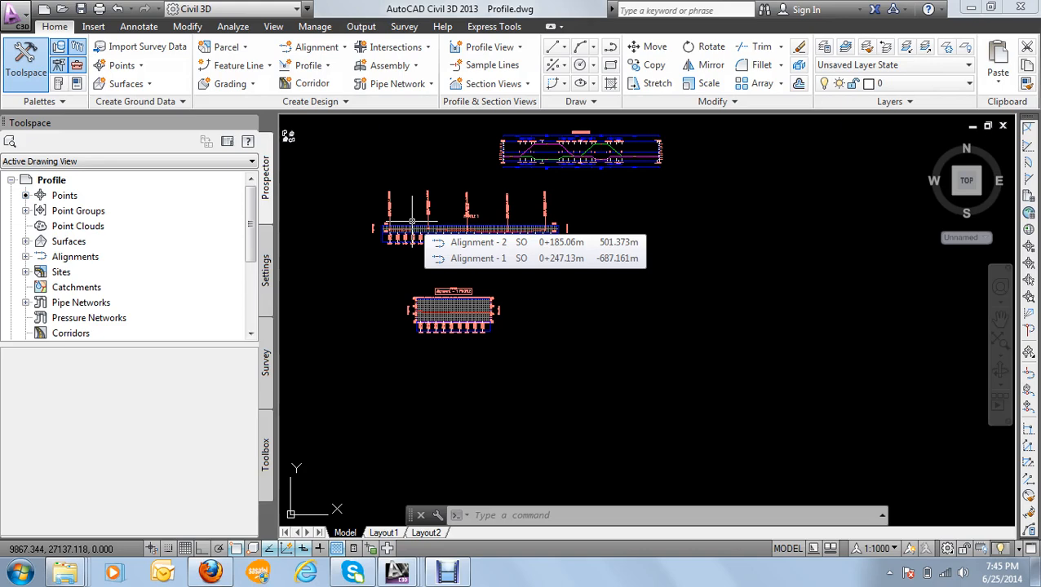
pyautogui.click(447, 571)
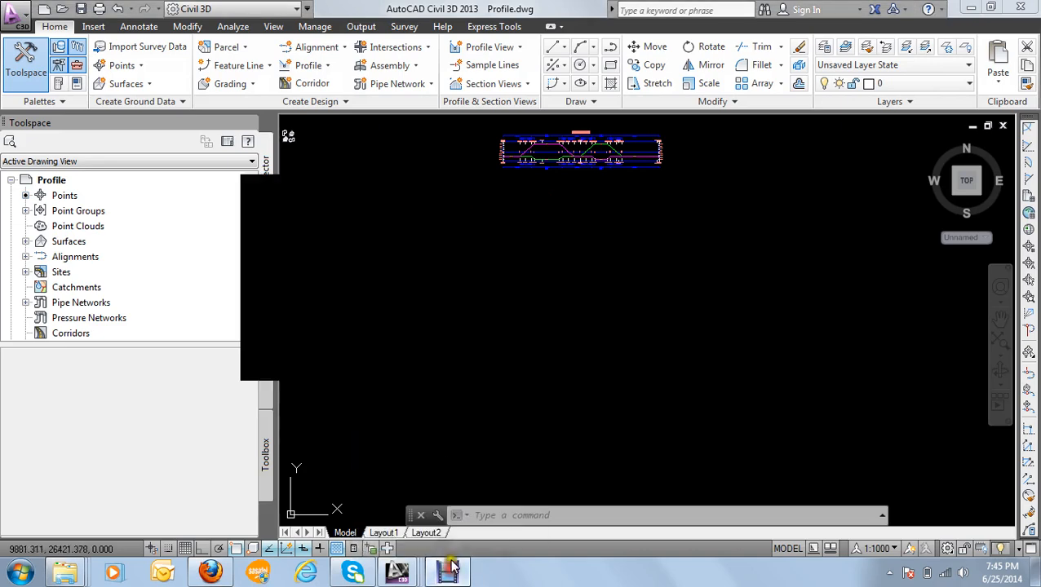